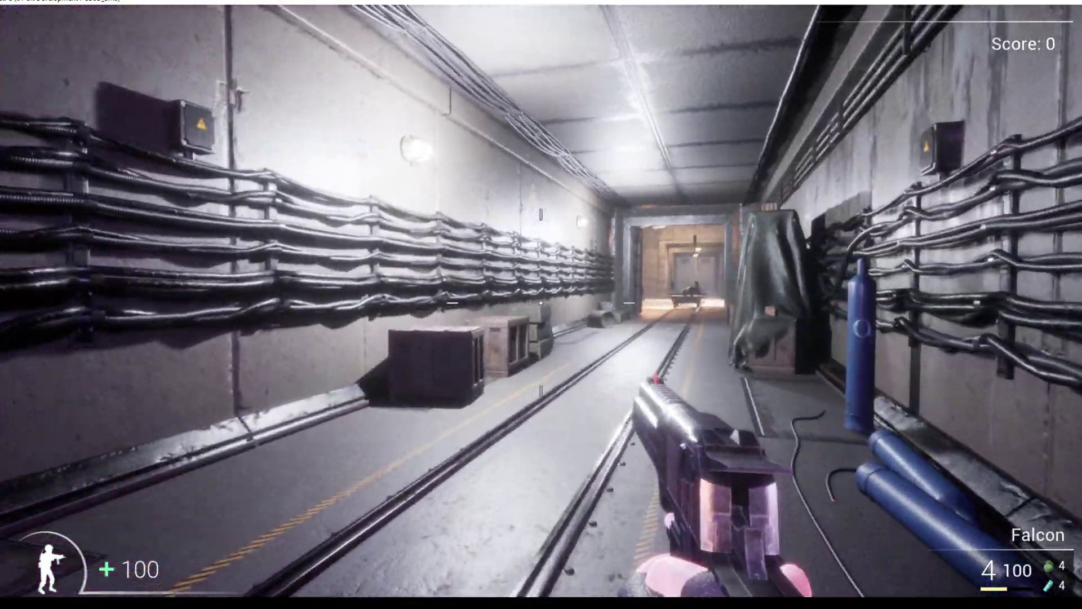
left_click(541, 302)
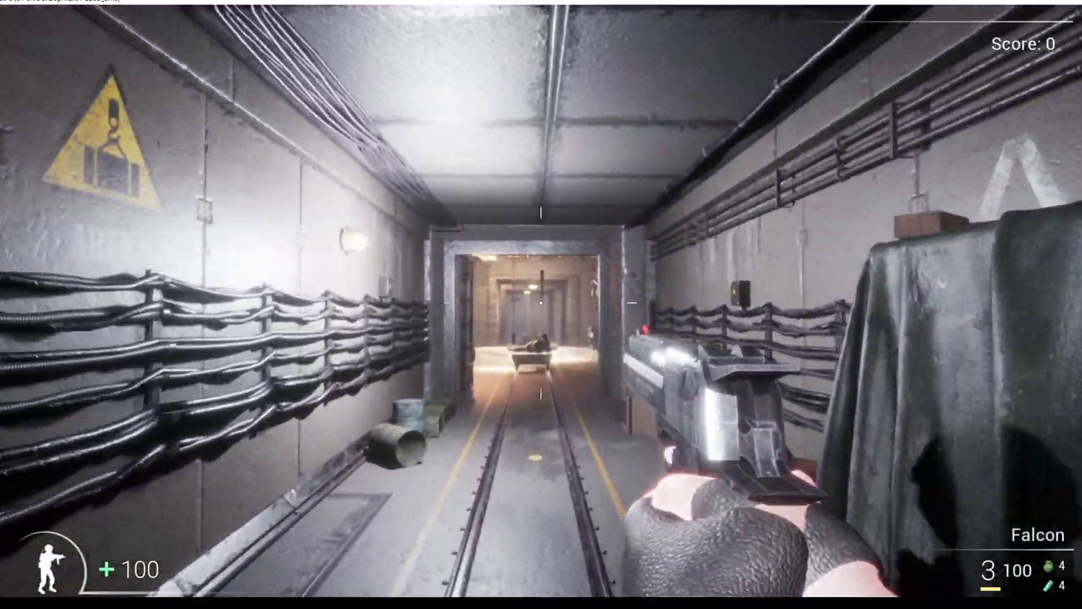
left_click(541, 303)
key("w")
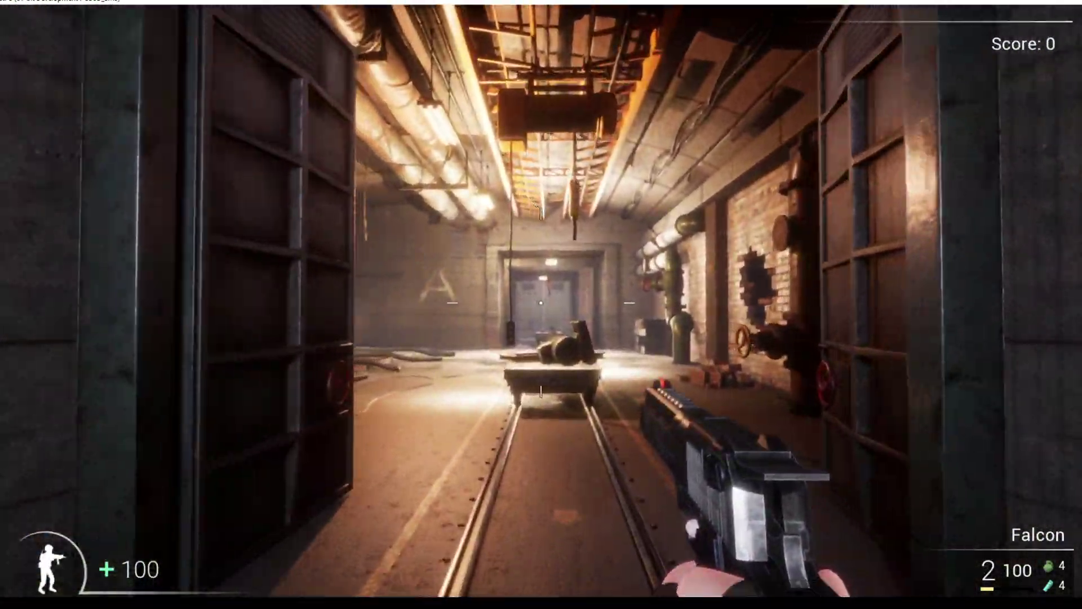
key("w")
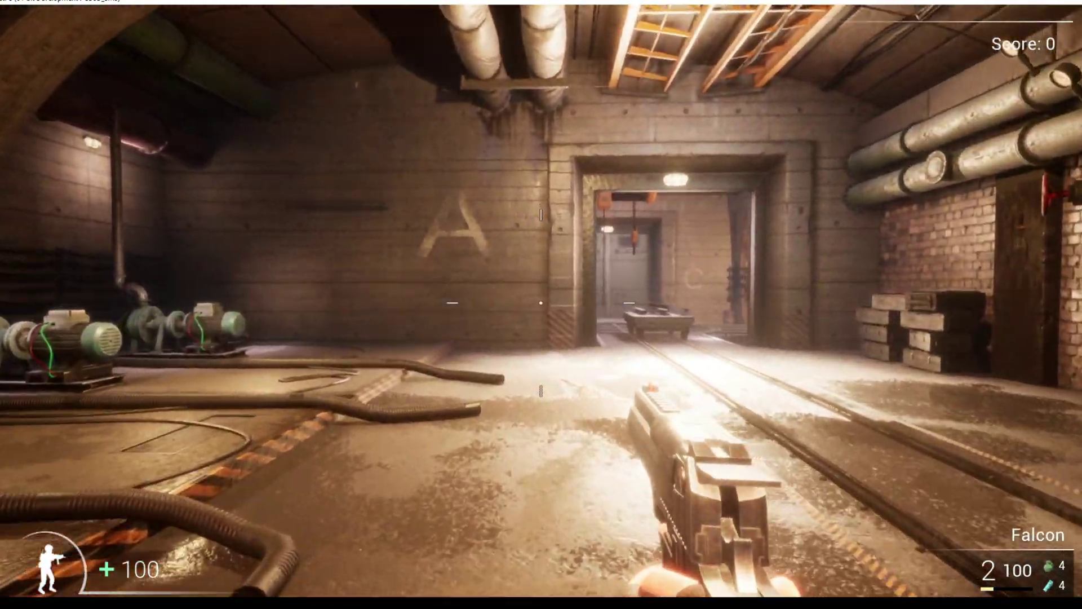
left_click(541, 302)
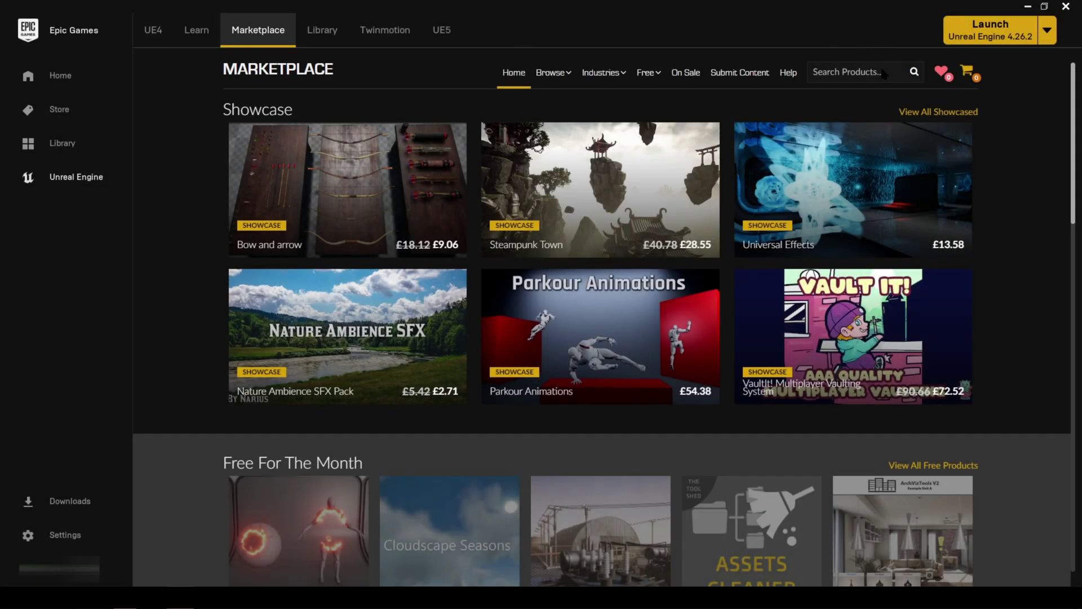
Search the Marketplace for "military" and filter the results to a maximum price of Free.
left_click(871, 76)
type("mi")
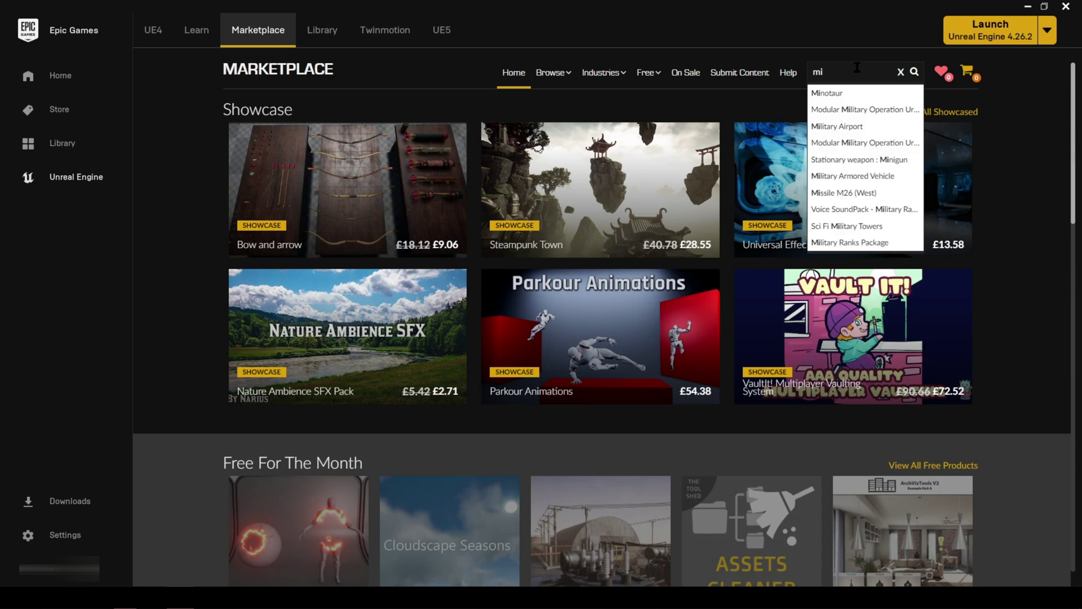
type("lit")
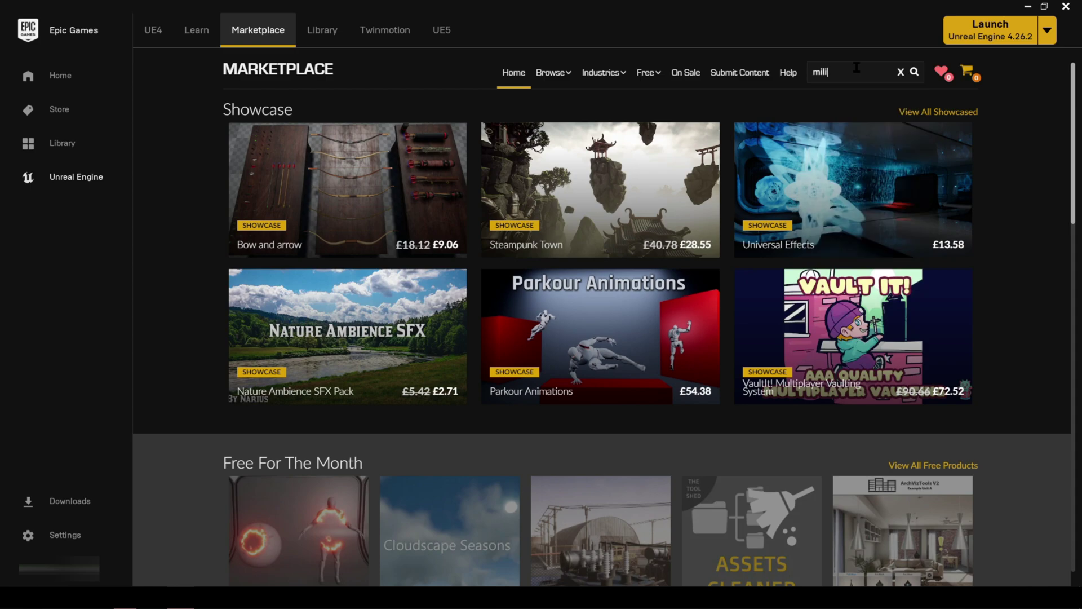
type("ary")
key("Return")
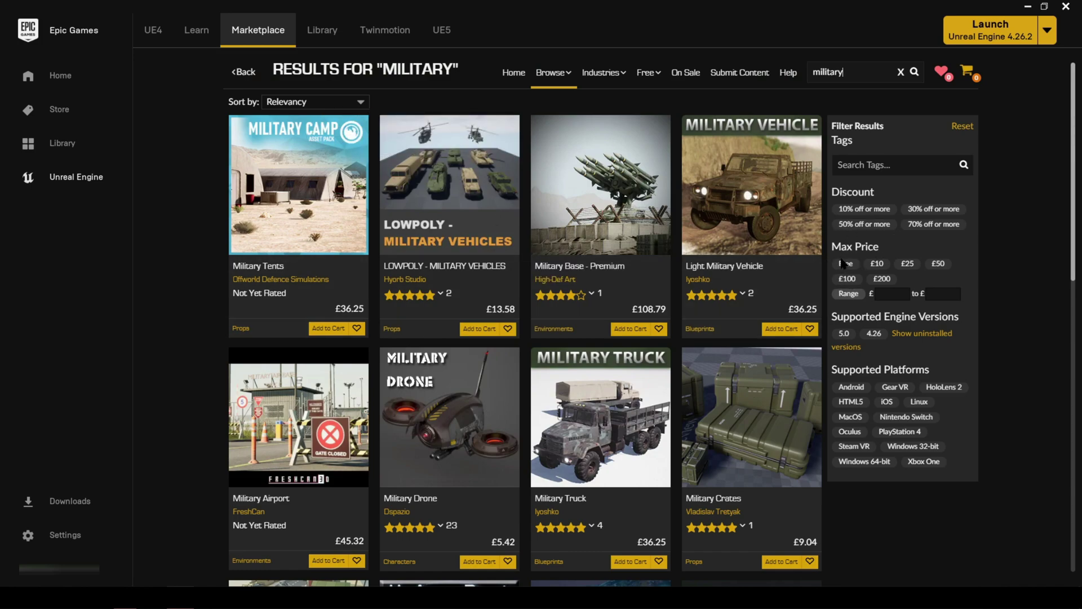
left_click(846, 267)
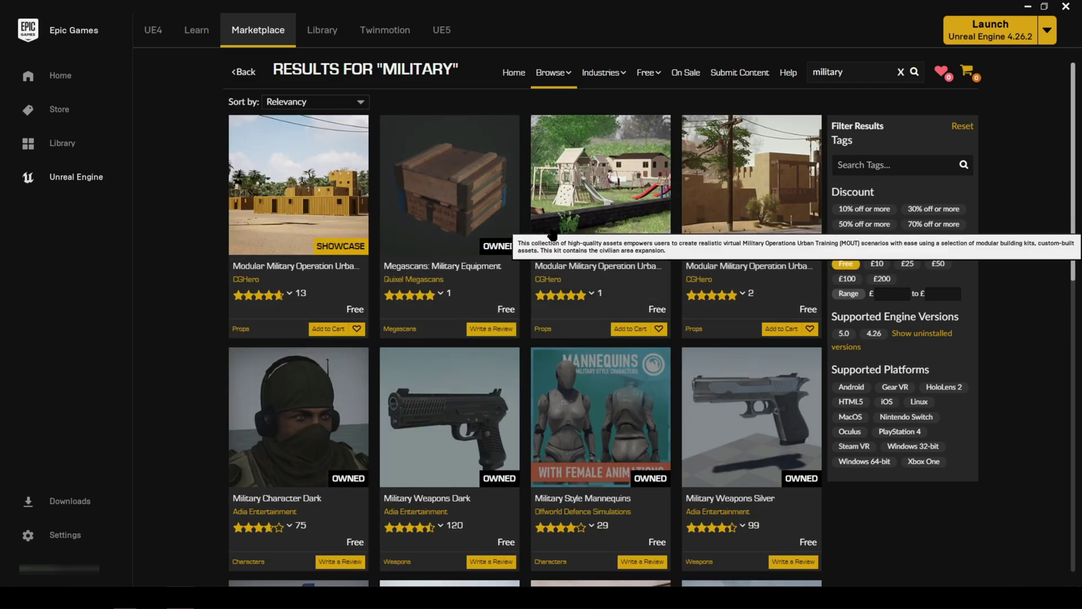
Look through the free military assets and open the Military Character Dark listing.
scroll(330, 224, "down", 4)
scroll(364, 255, "down", 9)
scroll(222, 288, "up", 8)
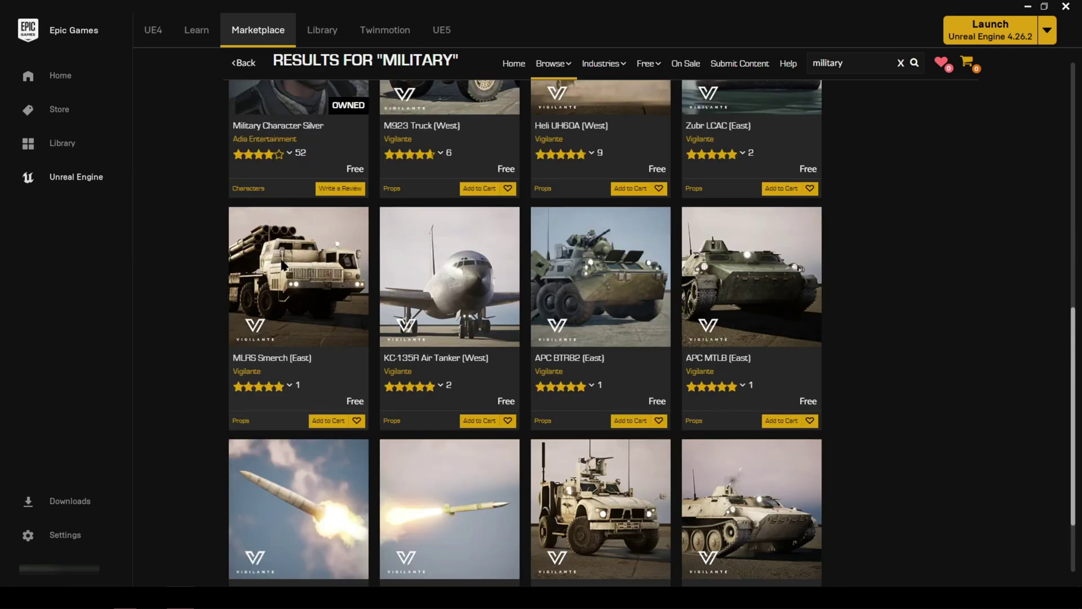
scroll(222, 288, "up", 1)
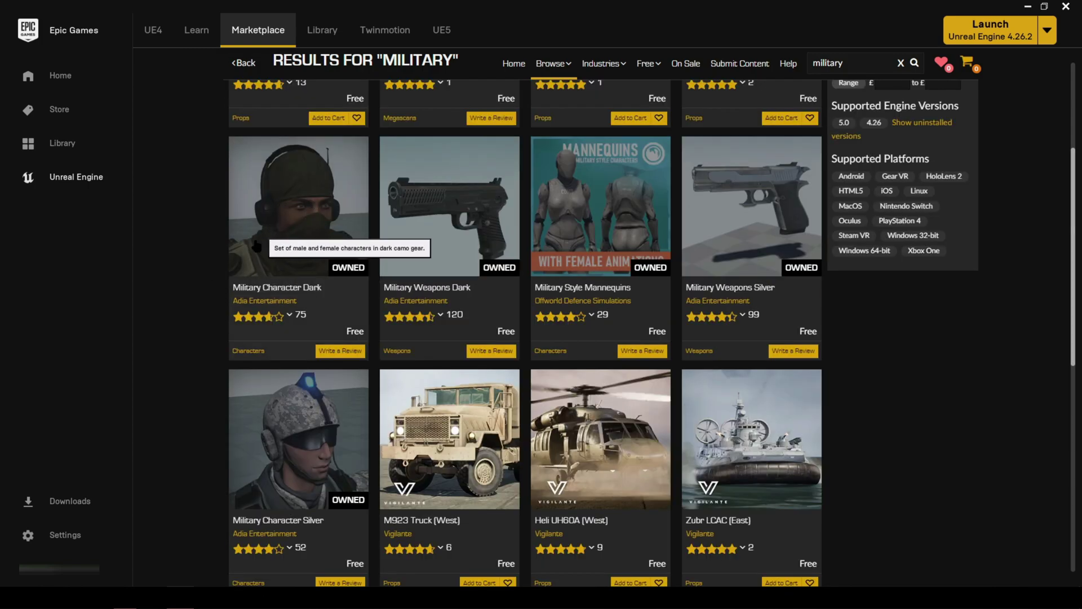
left_click(283, 252)
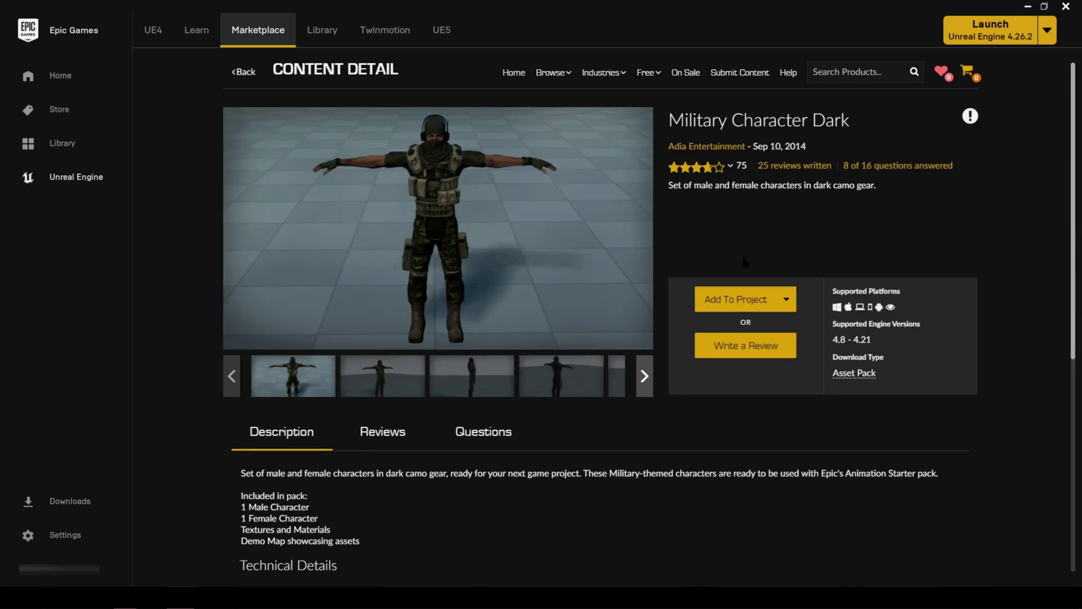
Add Military Character Dark to the FPS_test project, showing all projects and selecting version 4.21.
left_click(747, 304)
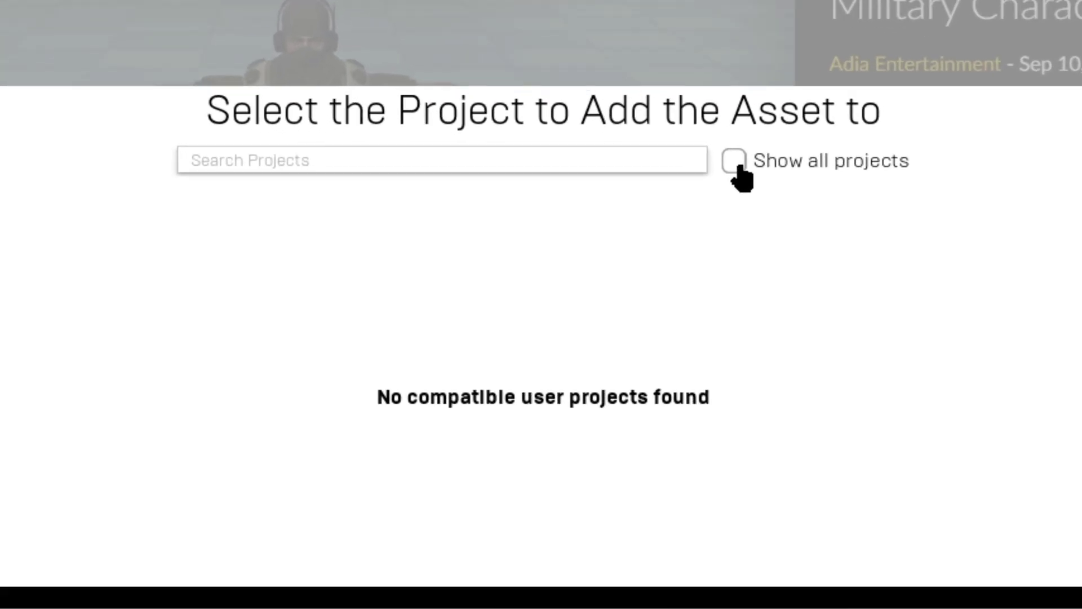
left_click(626, 190)
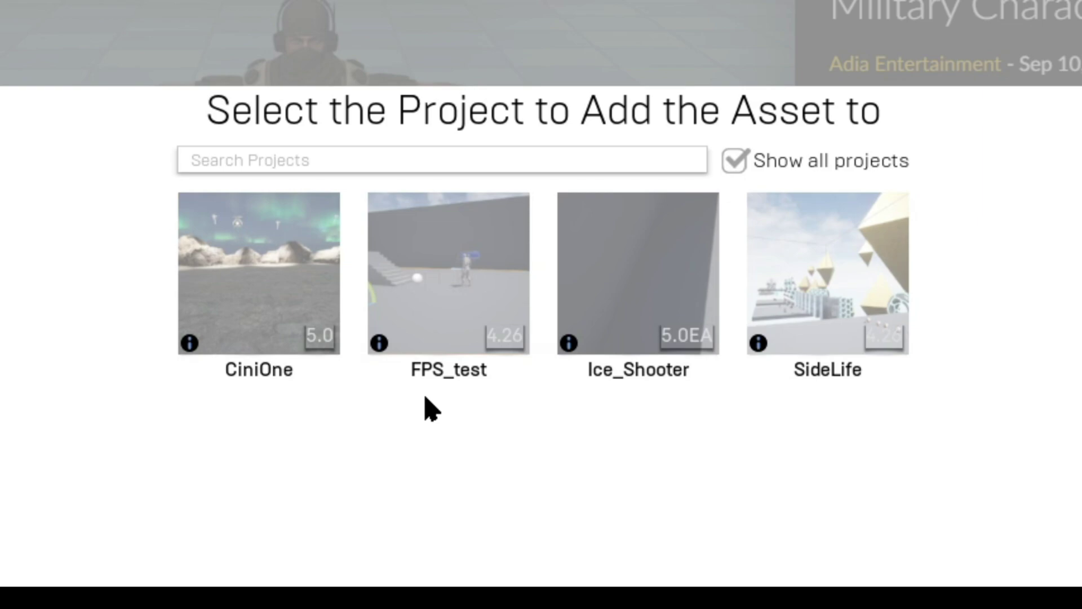
left_click(449, 321)
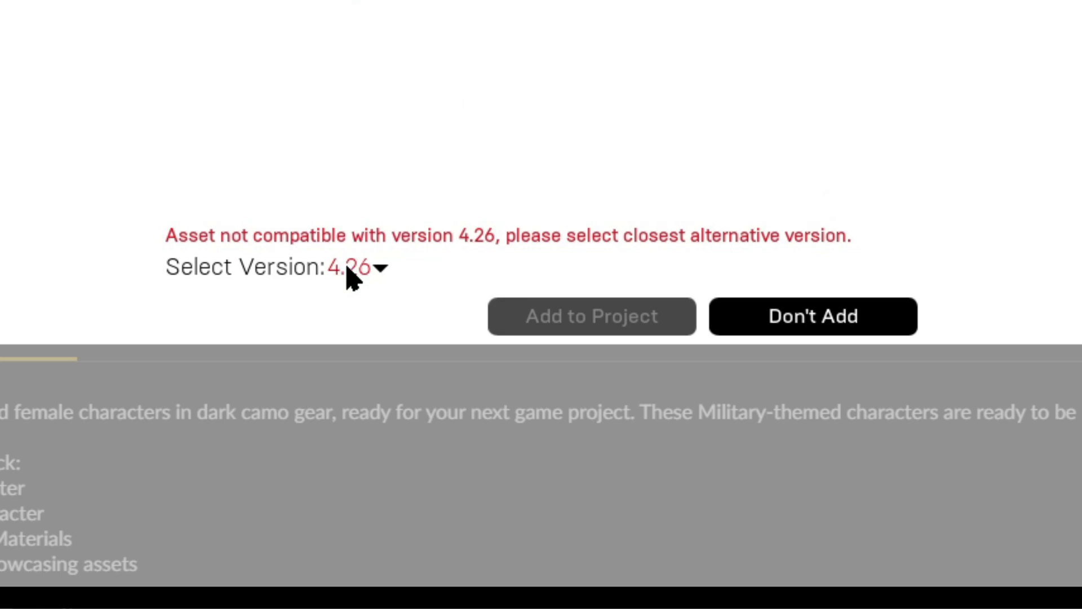
left_click(347, 269)
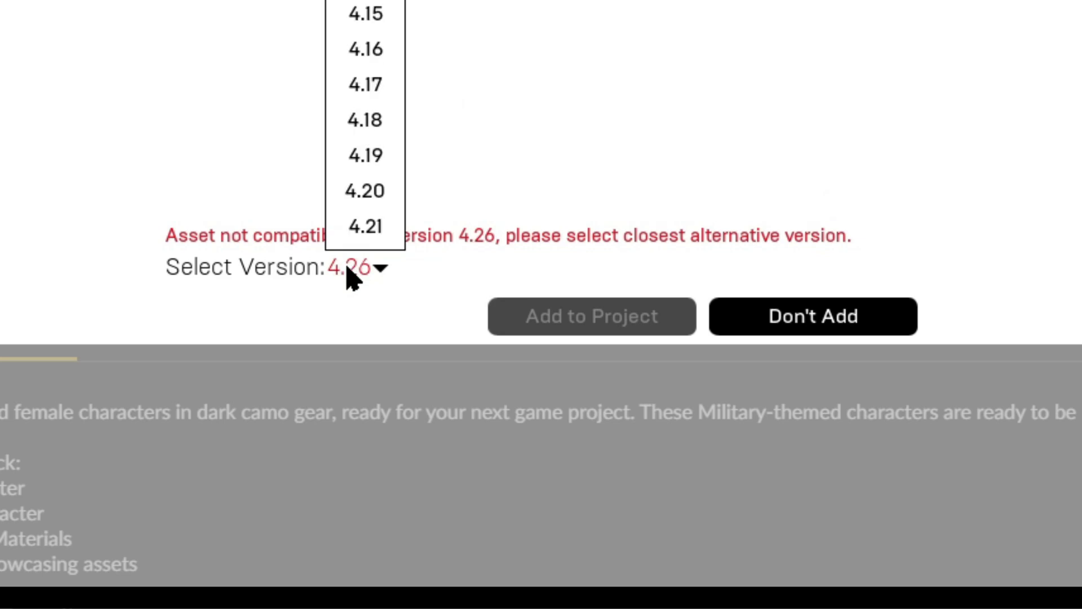
left_click(381, 232)
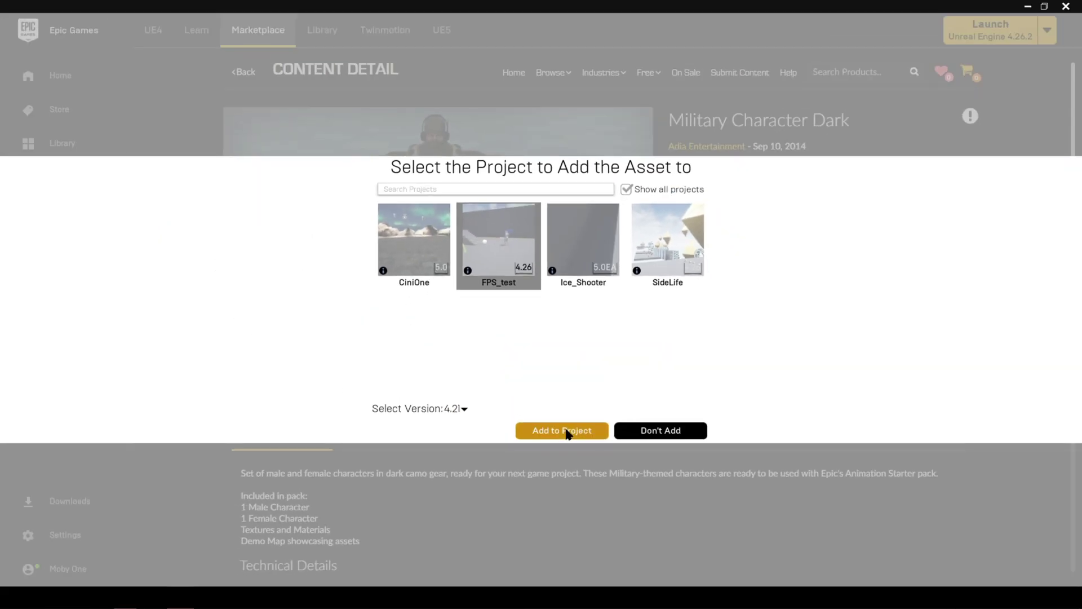
left_click(567, 431)
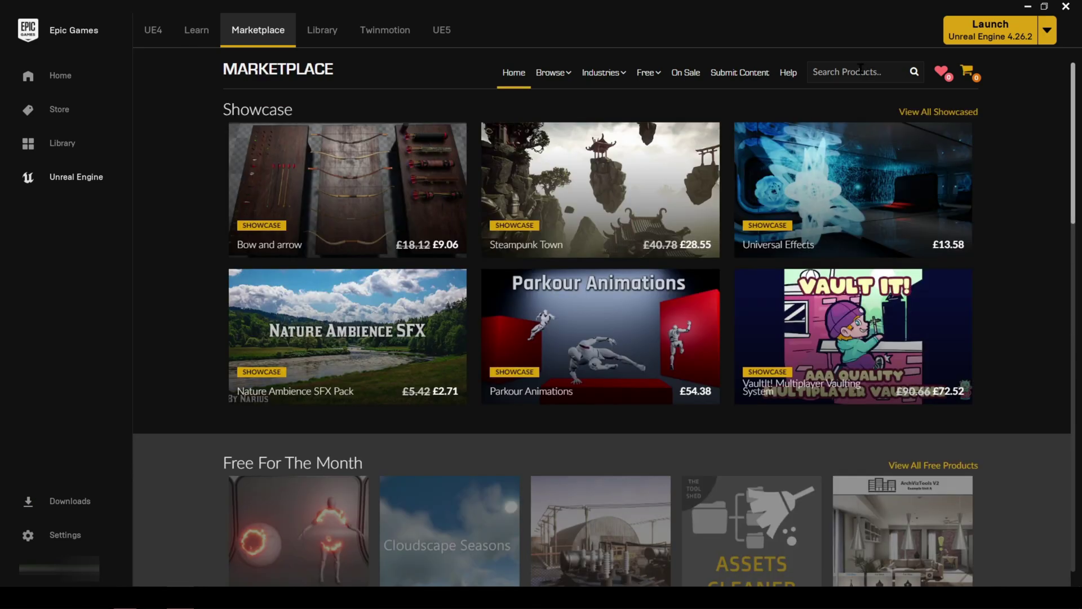
Search the Marketplace for free "Animation" assets.
left_click(860, 74)
type("Animat")
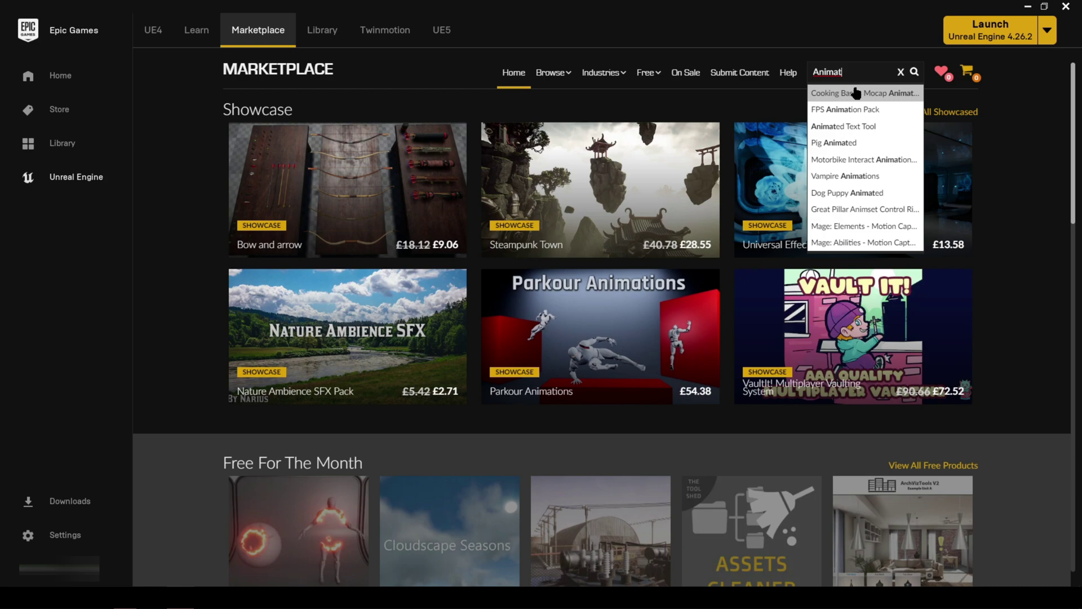
type("io")
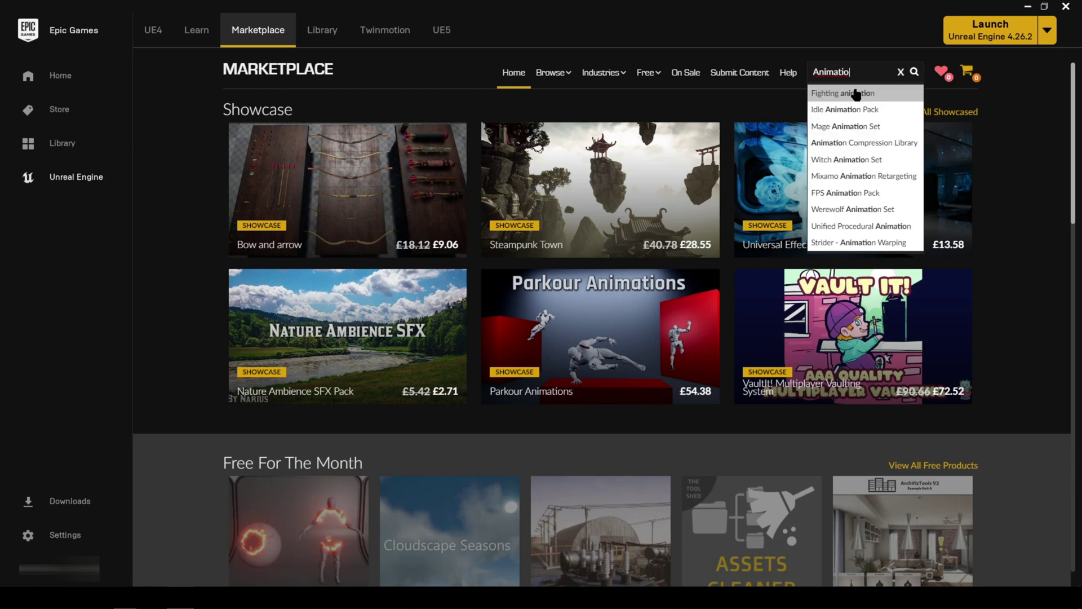
type("n")
key("Return")
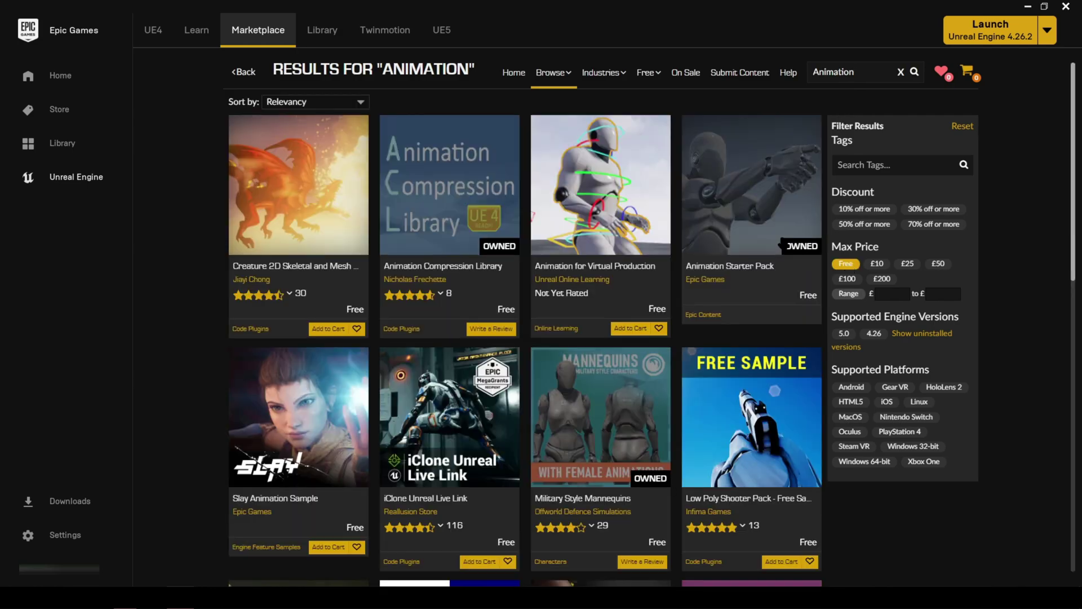
Increase the number of results per page and look through the free animation assets.
scroll(180, 223, "down", 5)
scroll(181, 226, "down", 5)
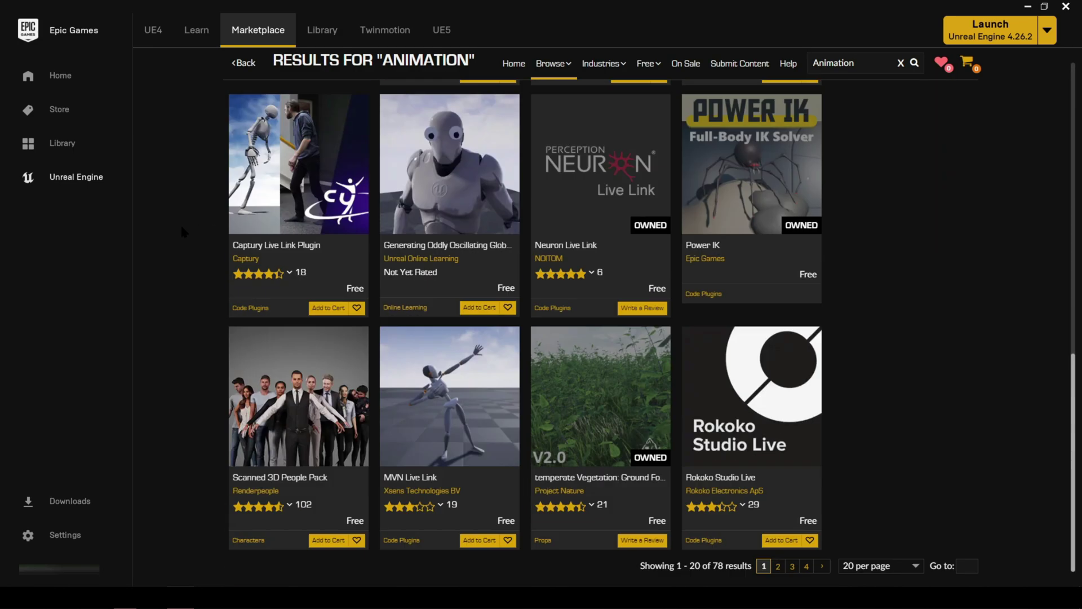
left_click(873, 566)
scroll(874, 566, "down", 1)
left_click(872, 578)
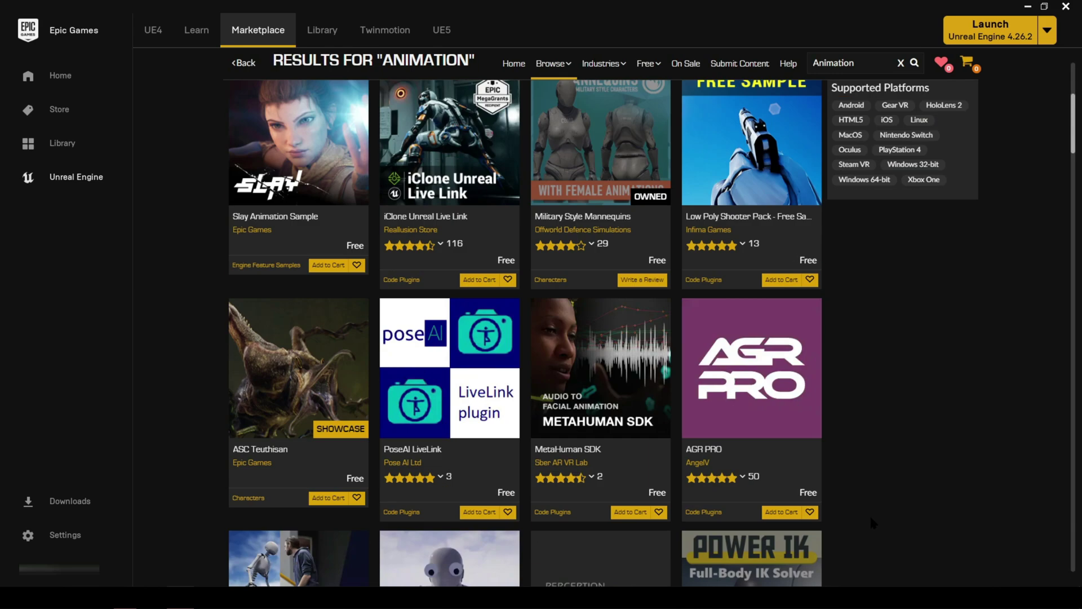
scroll(869, 513, "down", 10)
scroll(876, 506, "down", 20)
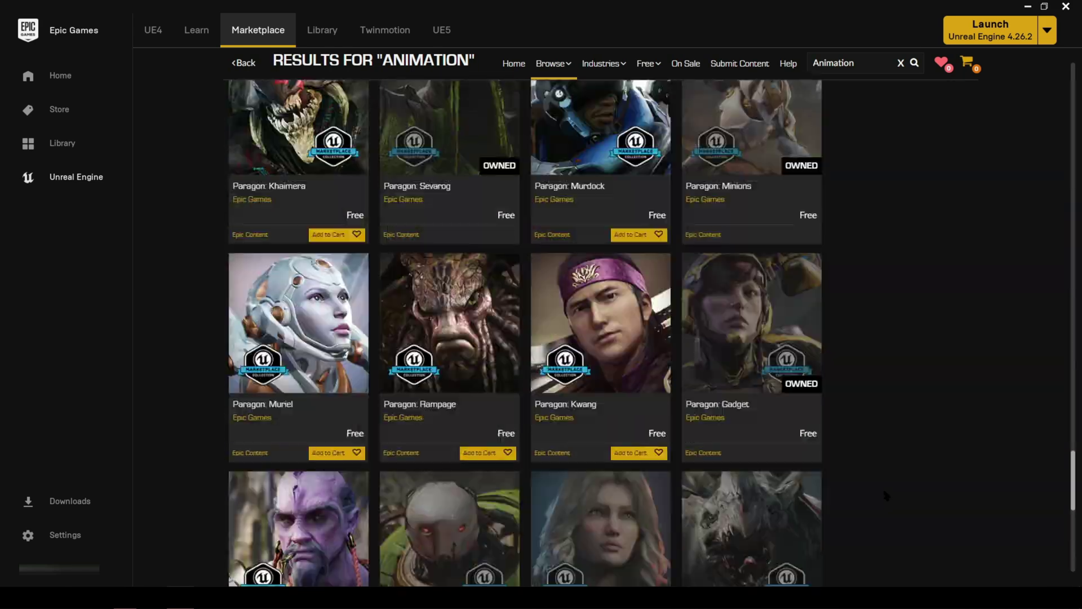
Open the FPS_test project from the library in Unreal Editor and look through the animations in the AnimStarterPack folder.
left_click(322, 30)
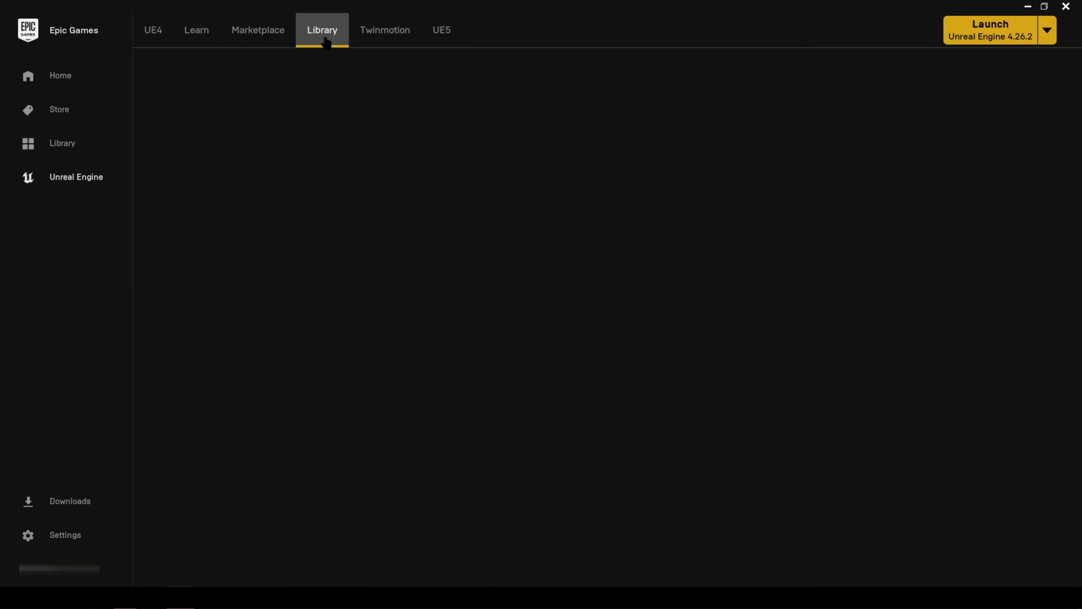
double_click(314, 329)
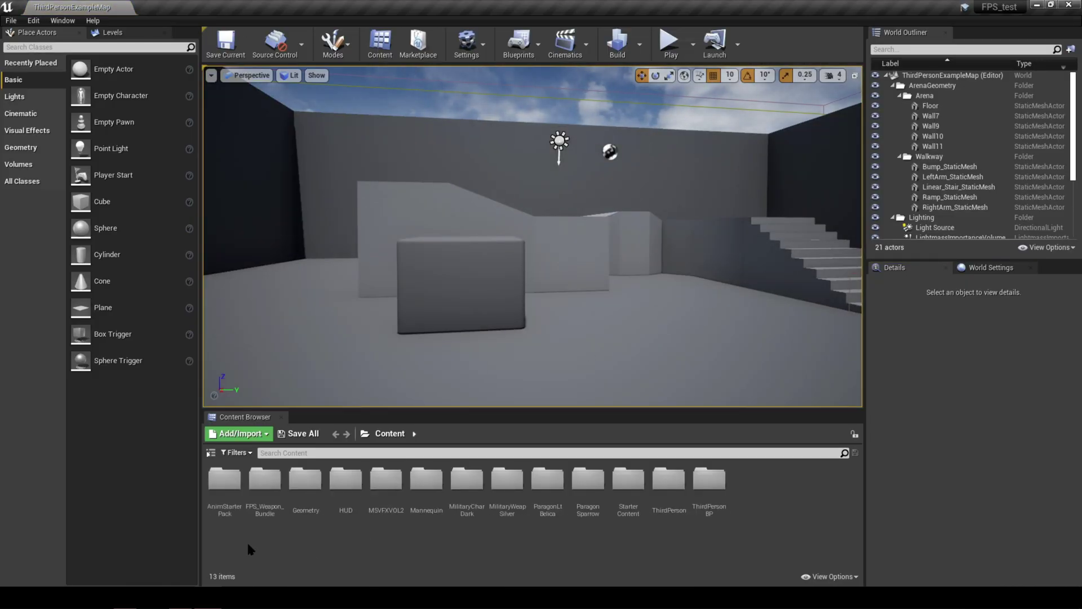
double_click(223, 502)
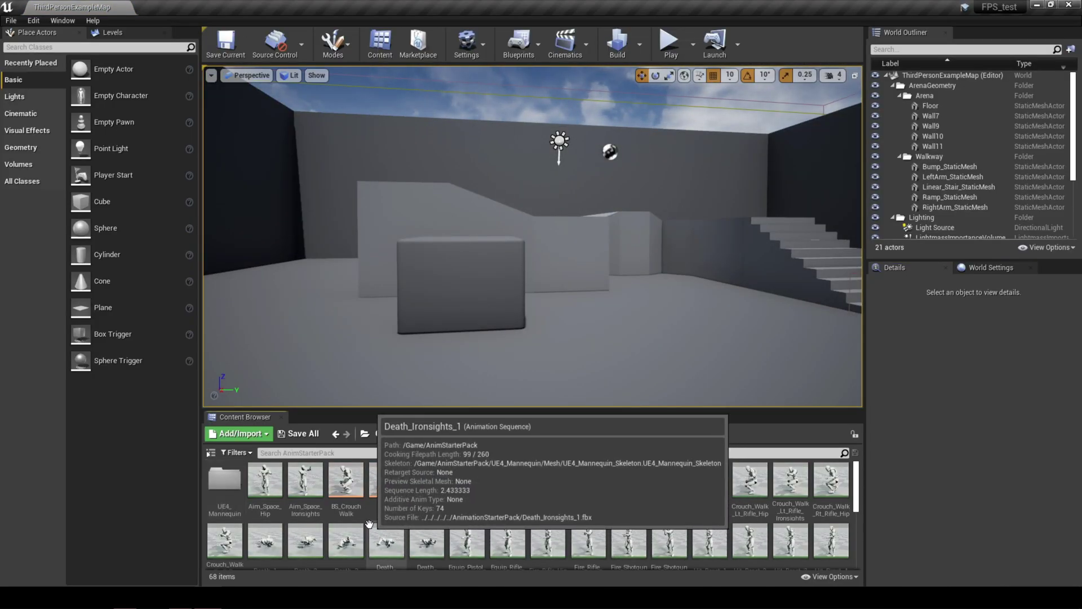
scroll(395, 535, "down", 5)
scroll(394, 526, "up", 5)
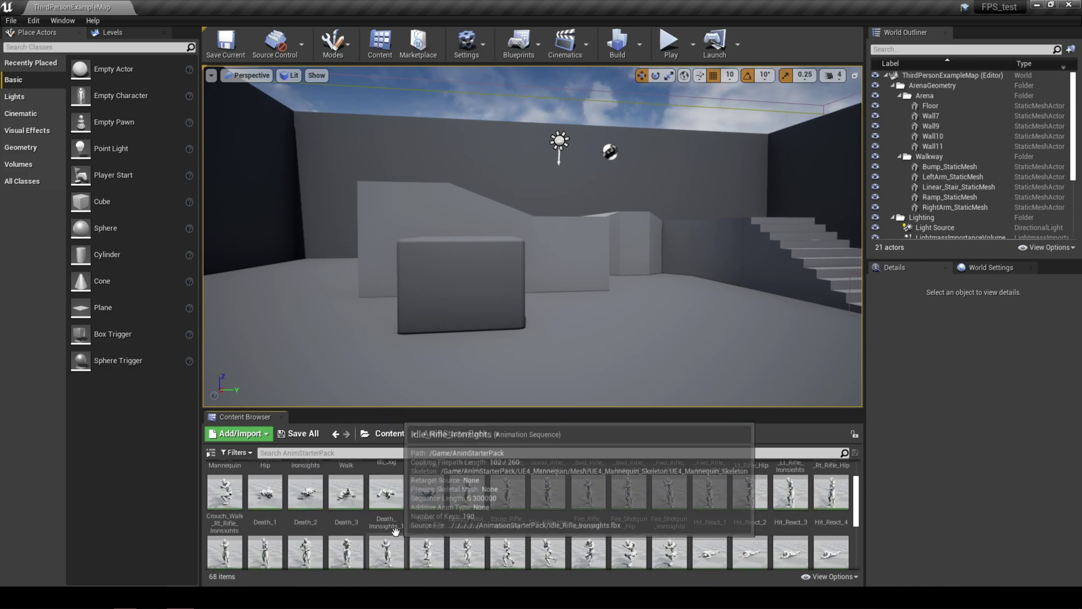
Return to the project's Content folder and copy the name of the AnimStarterPack folder.
left_click(390, 434)
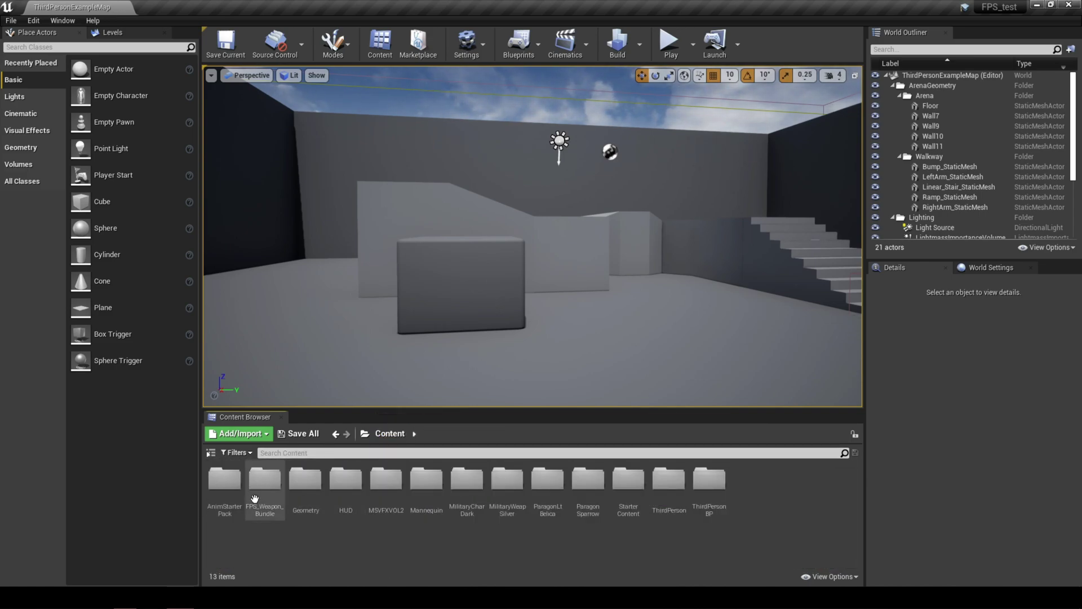
left_click(224, 480)
left_click(224, 510)
key("ctrl+c")
right_click(225, 510)
left_click(250, 504)
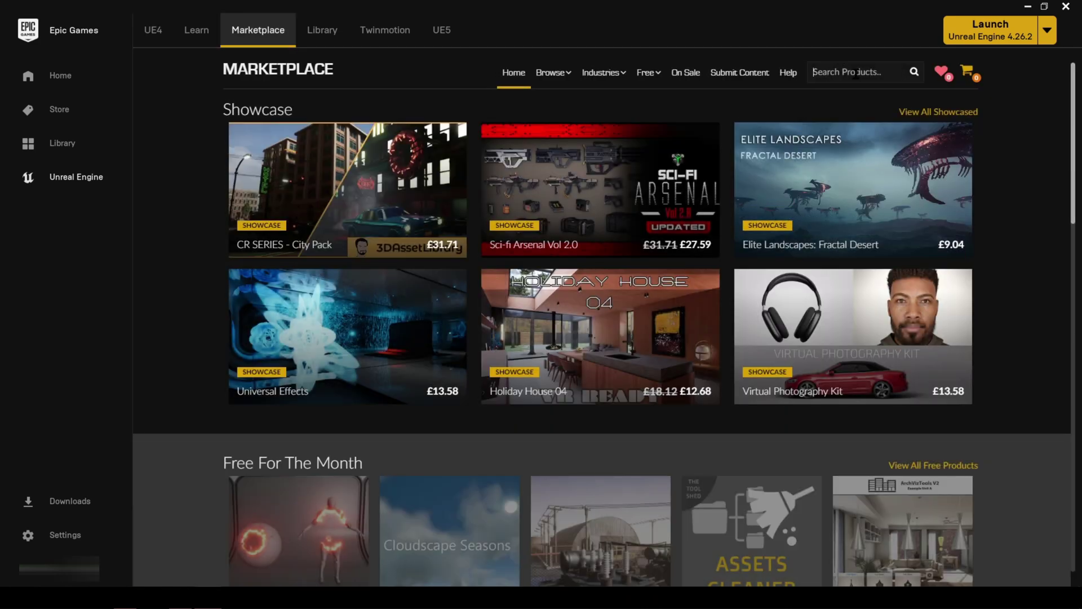
Switch to the Epic Games Launcher and search the Marketplace for the copied name "AnimStarterPack".
left_click(849, 69)
key("ctrl+v")
key("Return")
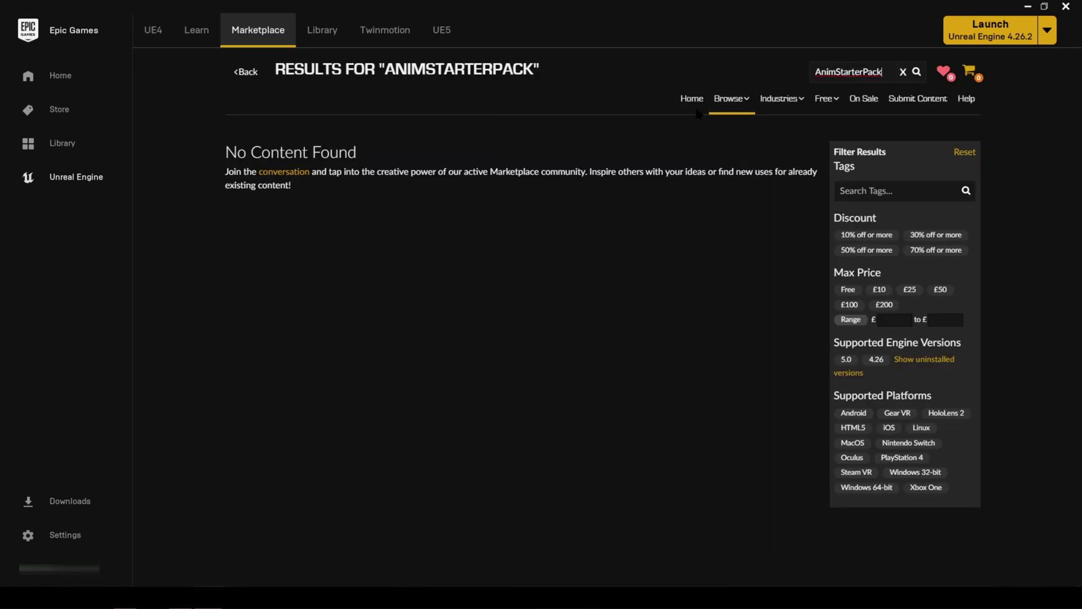
Separate the words of the search term and search the Marketplace for "Anim Starter Pack".
left_click(837, 72)
left_click(863, 72)
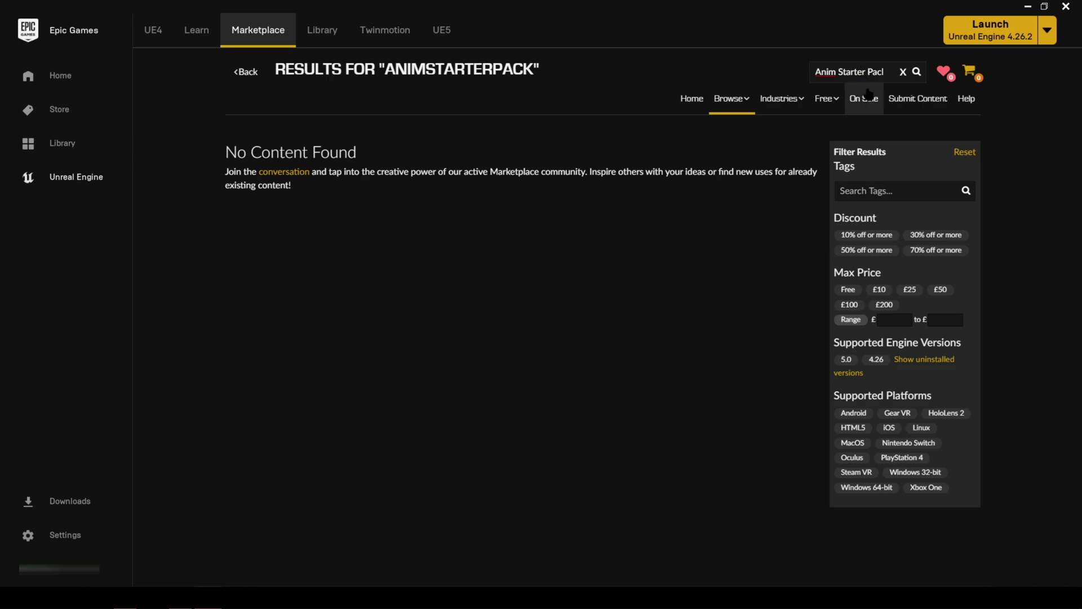
key("Return")
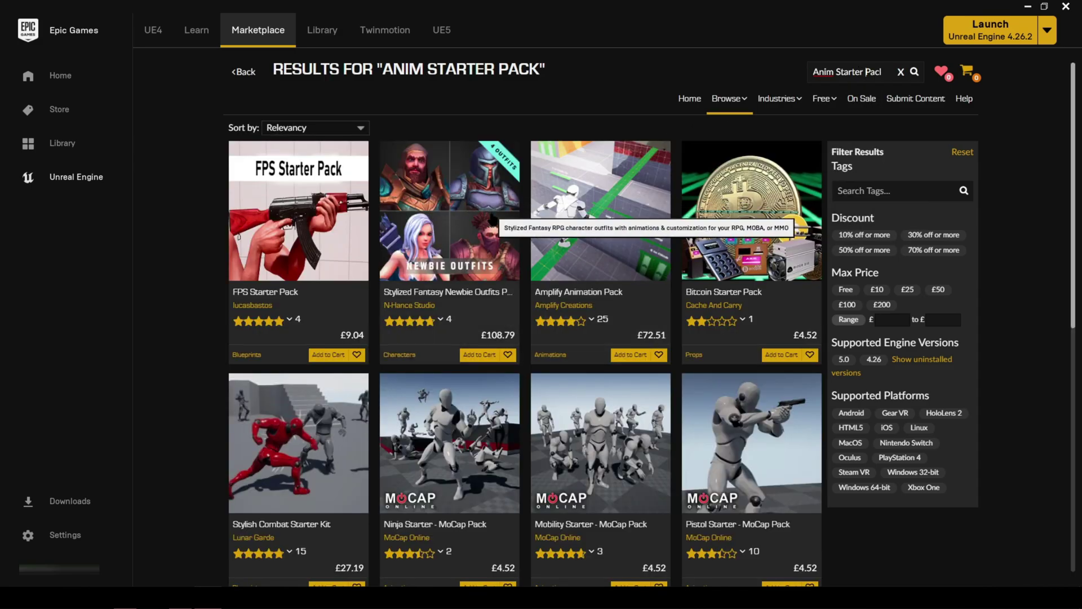
Open the Animation Starter Pack product page, view the FPS_test option for adding it to a project, and dismiss the dialog without adding.
scroll(488, 217, "down", 8)
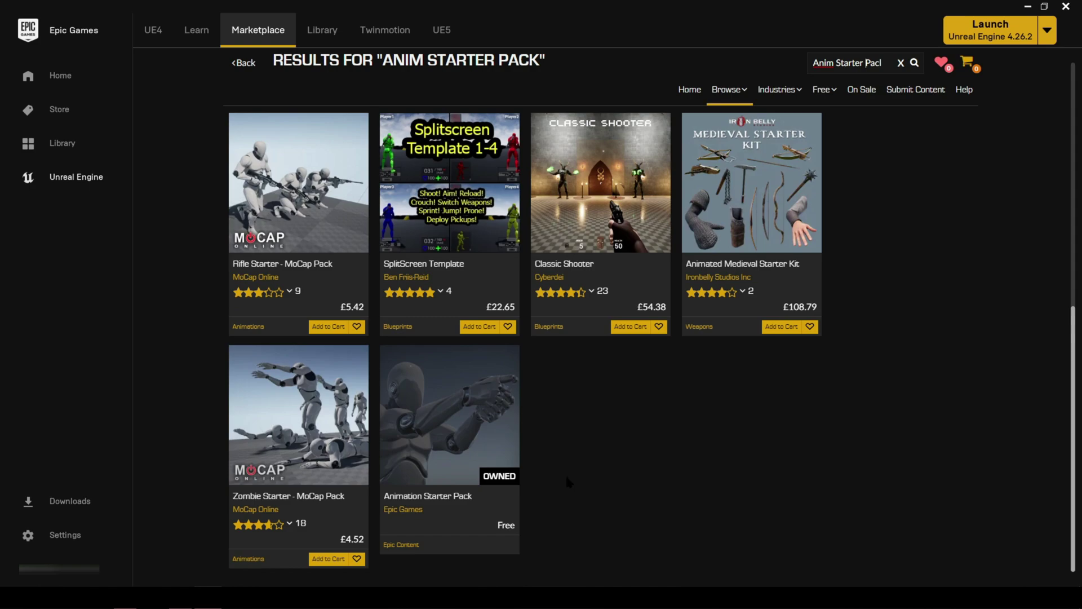
left_click(445, 476)
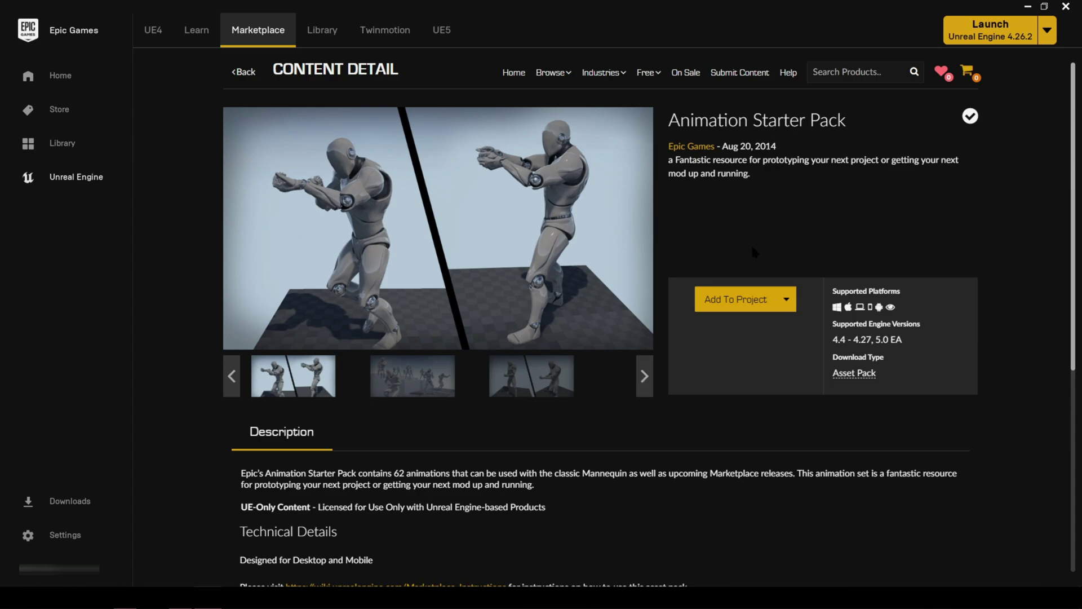
left_click(755, 304)
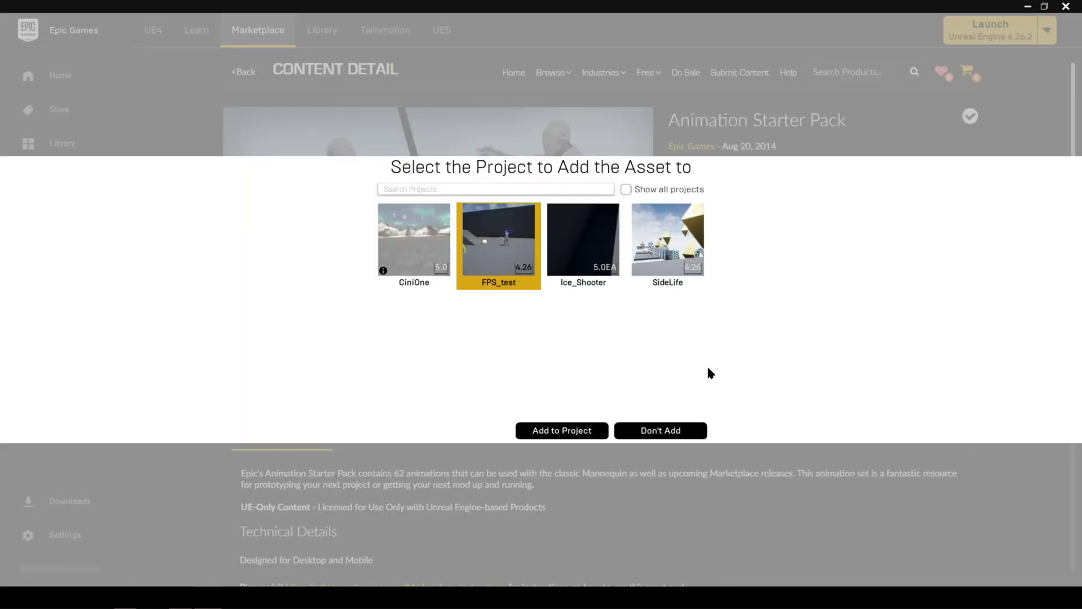
left_click(661, 430)
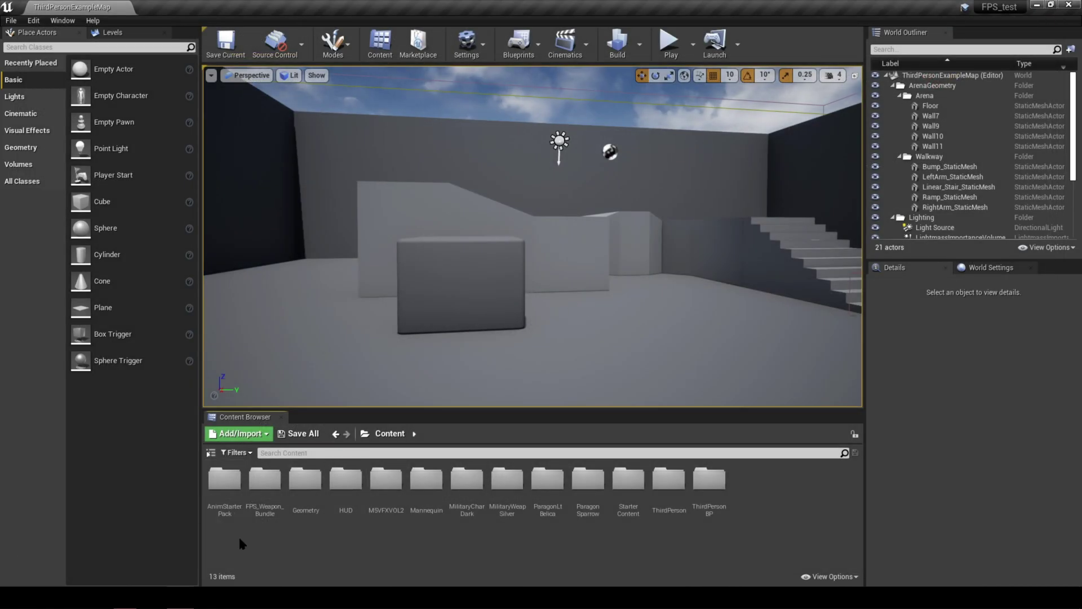
Switch to Unreal Editor, preview the BS_CrouchWalk blend space from the AnimStarterPack folder, and close it.
double_click(224, 480)
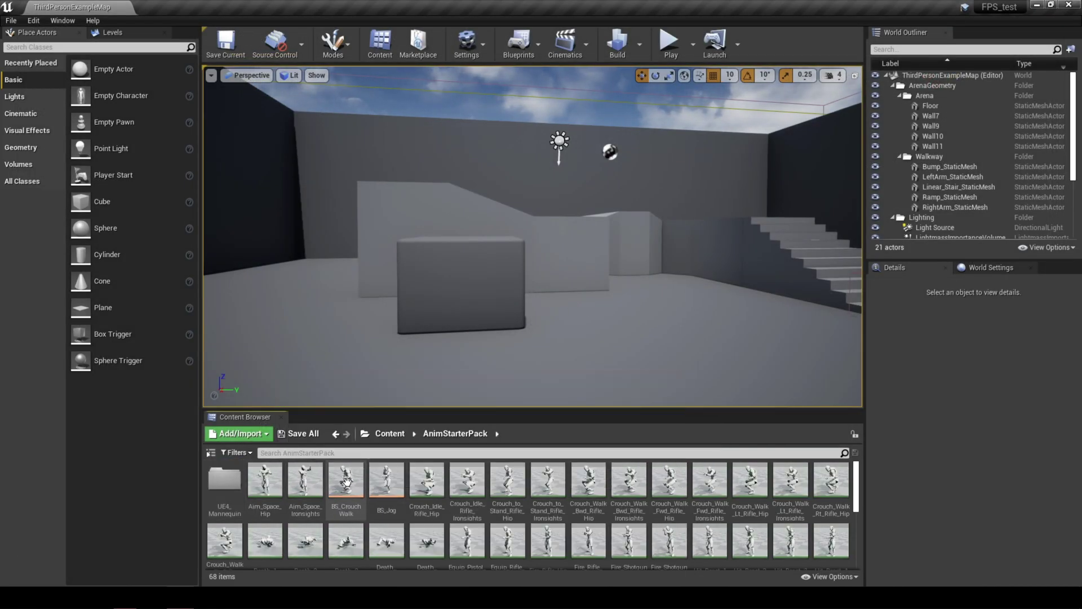
left_click(345, 482)
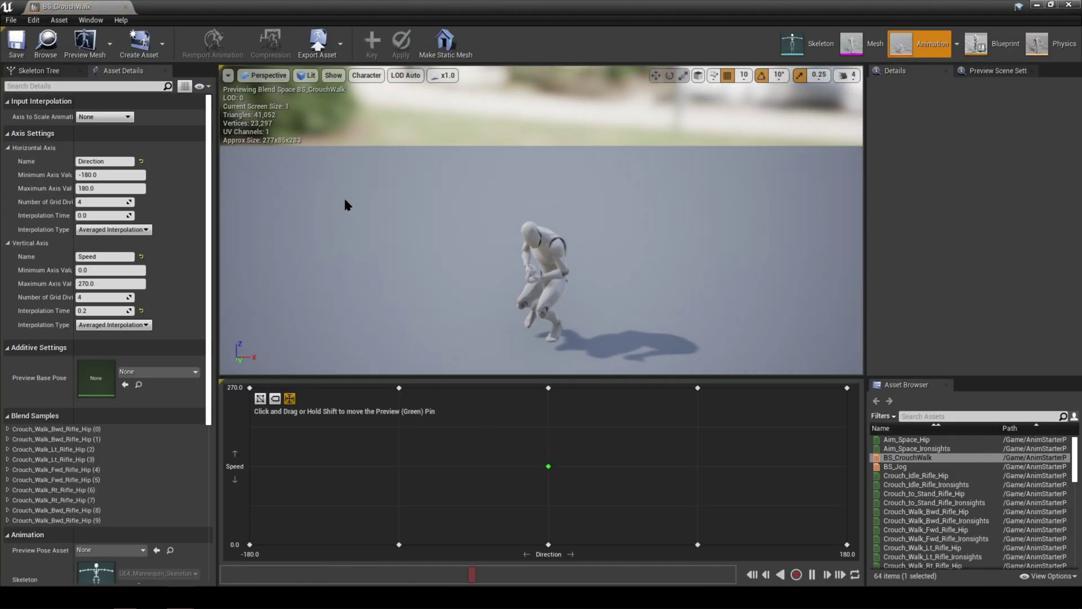
left_click(125, 7)
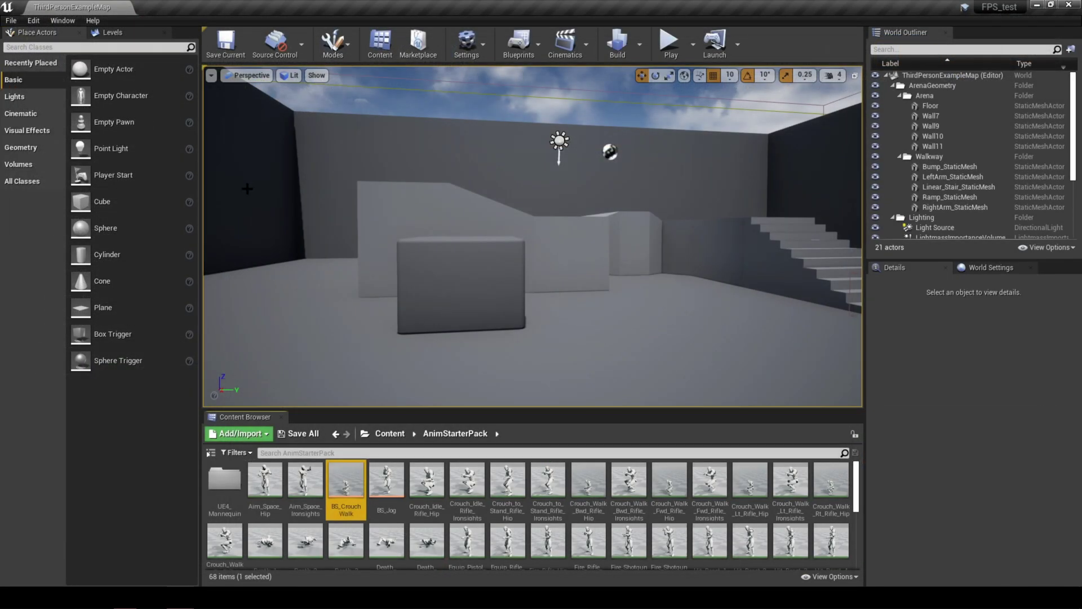
Open the Showcase level from AnimStarterPack and place a cube as a floor, scaled to 27 by 23.5 by 1.
scroll(425, 484, "down", 5)
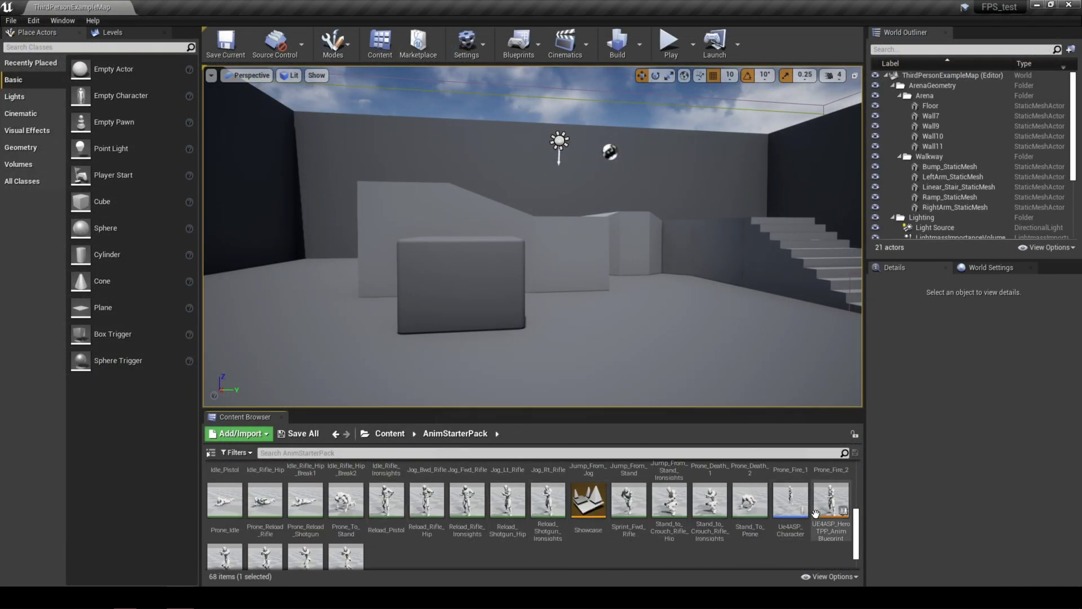
double_click(831, 502)
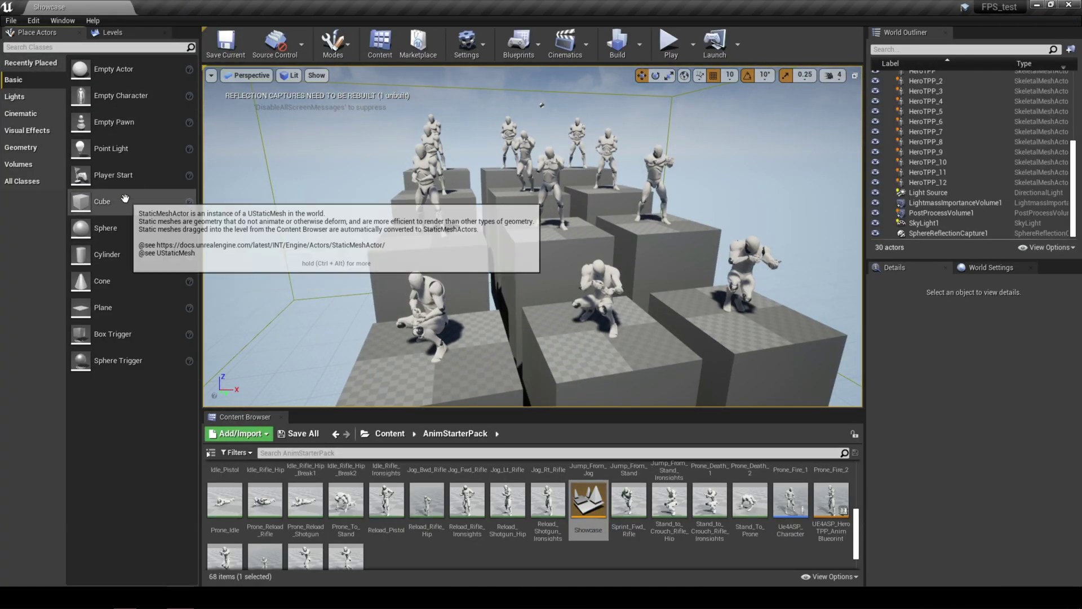
left_click_drag(101, 201, 281, 299)
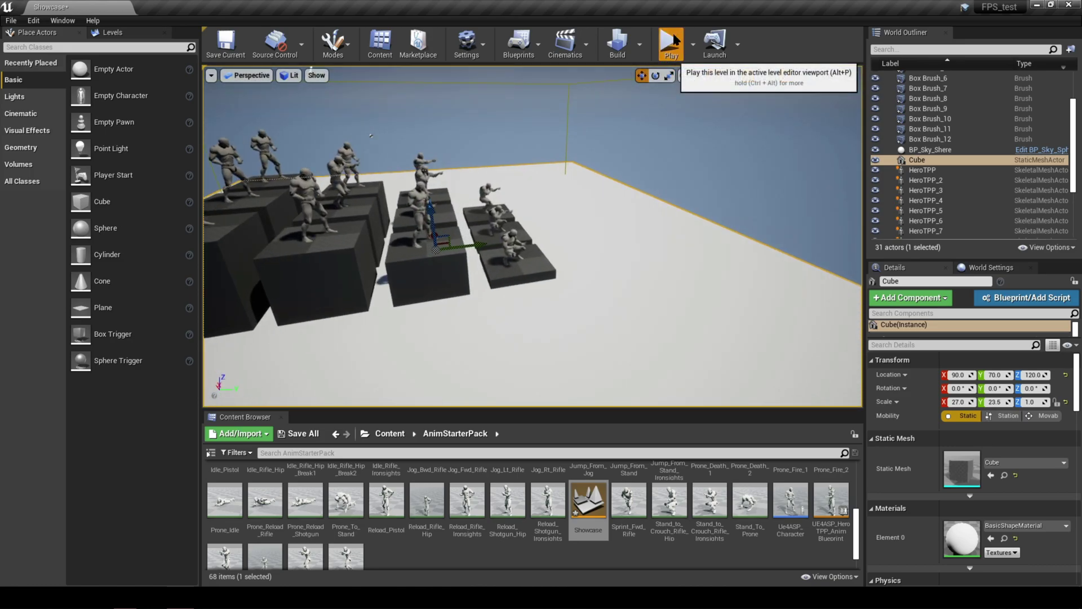
Play the Showcase level, walk around the mannequins to view their animations, and stop the play session.
left_click(669, 42)
key("w")
key("d")
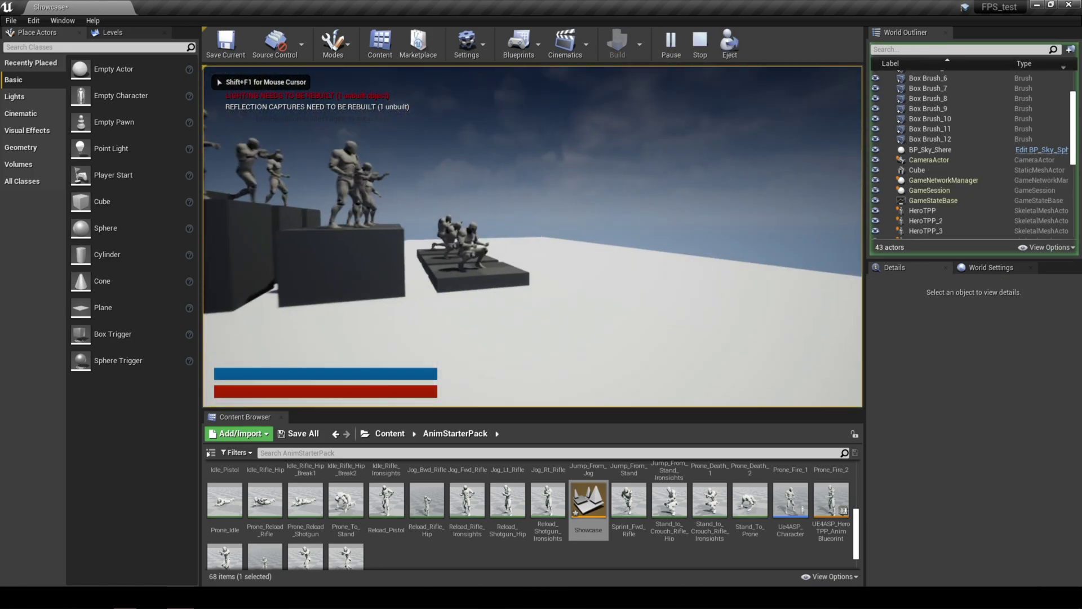
key("d")
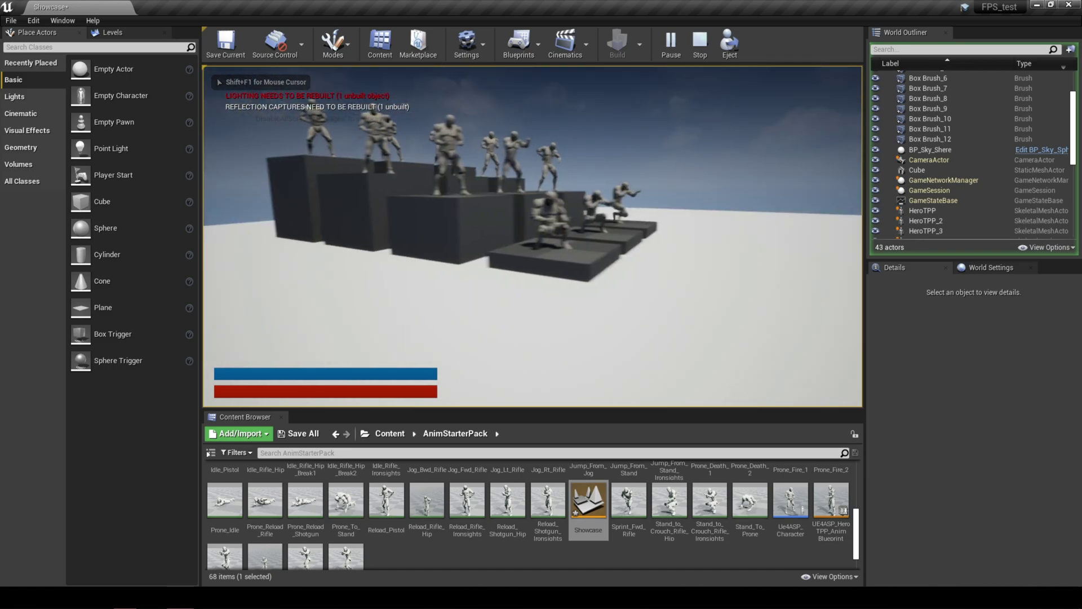
key("w")
key("d")
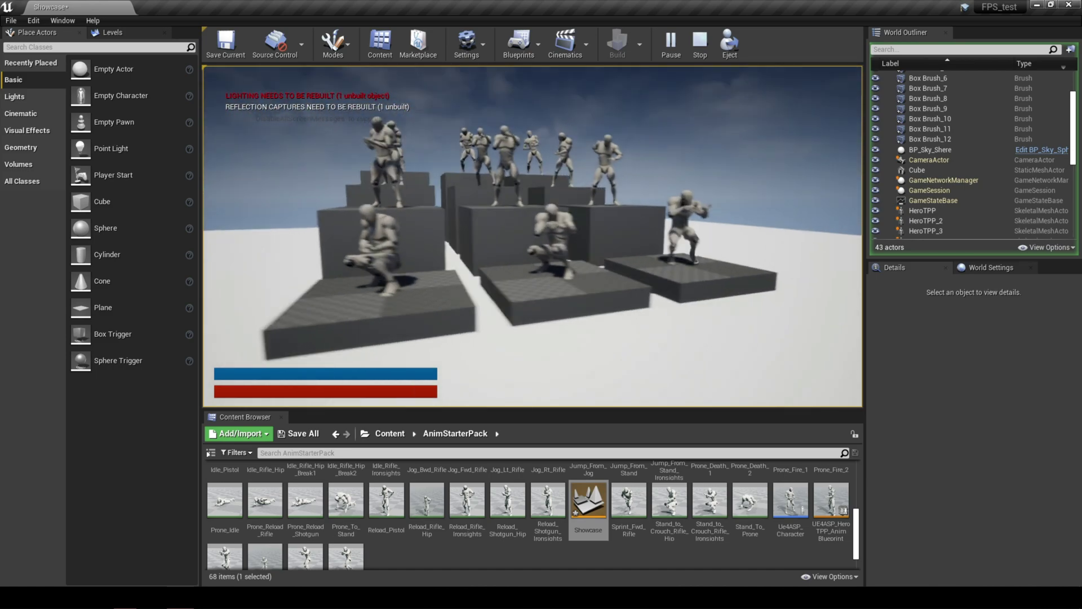
key("w")
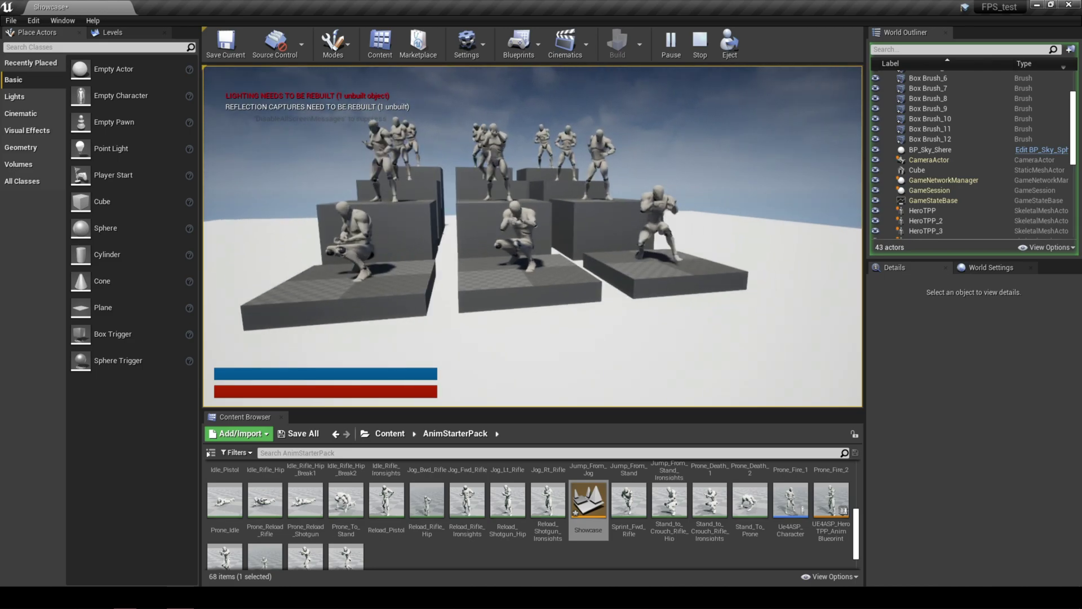
key("w")
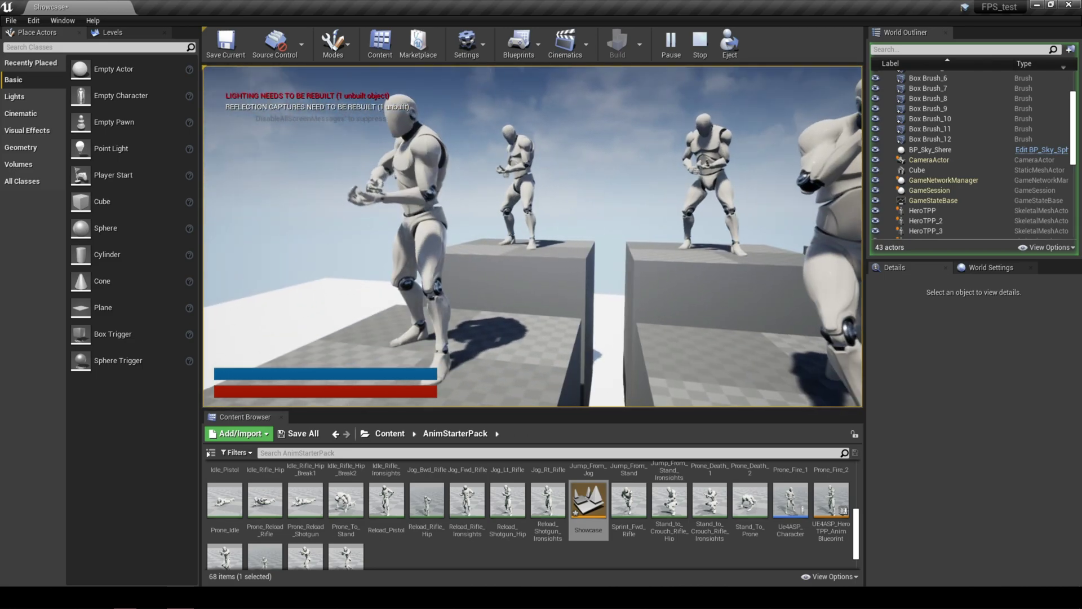
key("Escape")
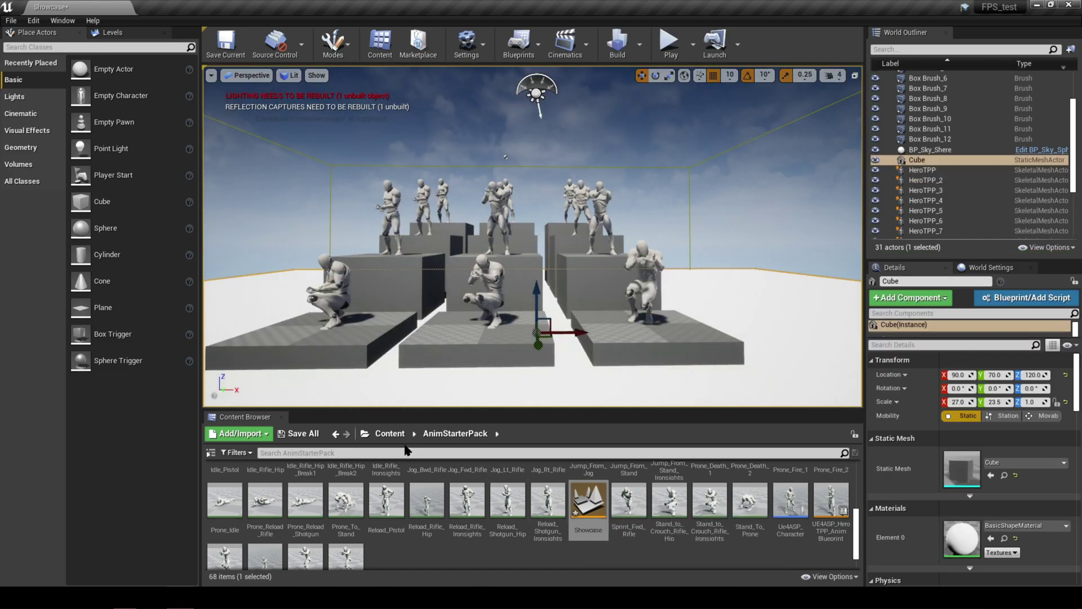
Reopen ThirdPersonExampleMap from the ThirdPersonBP Maps folder, discarding the unsaved changes to the Showcase level.
left_click(390, 433)
double_click(716, 496)
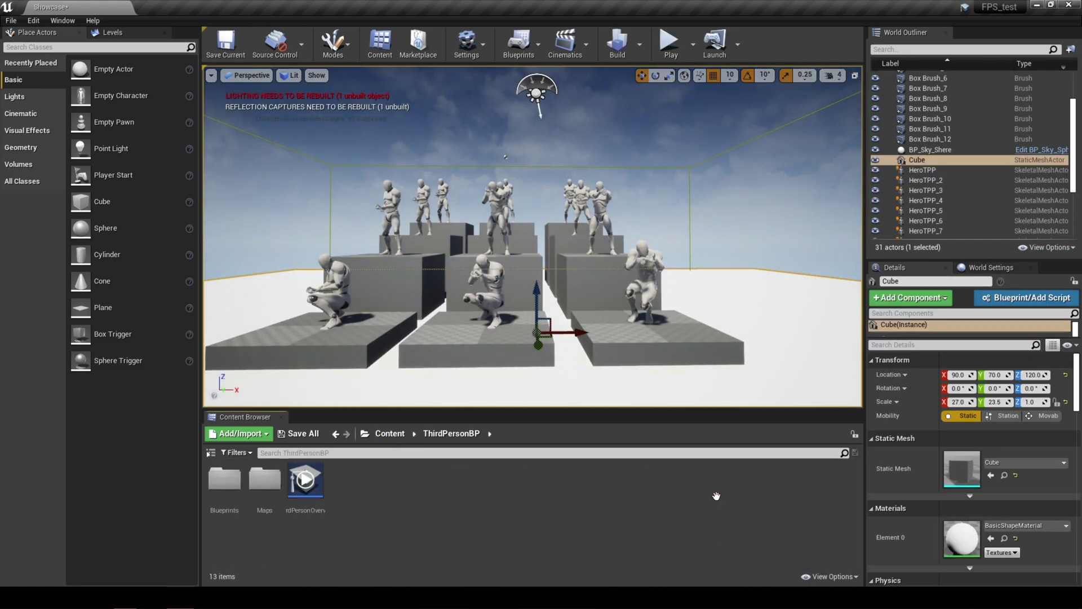
double_click(264, 479)
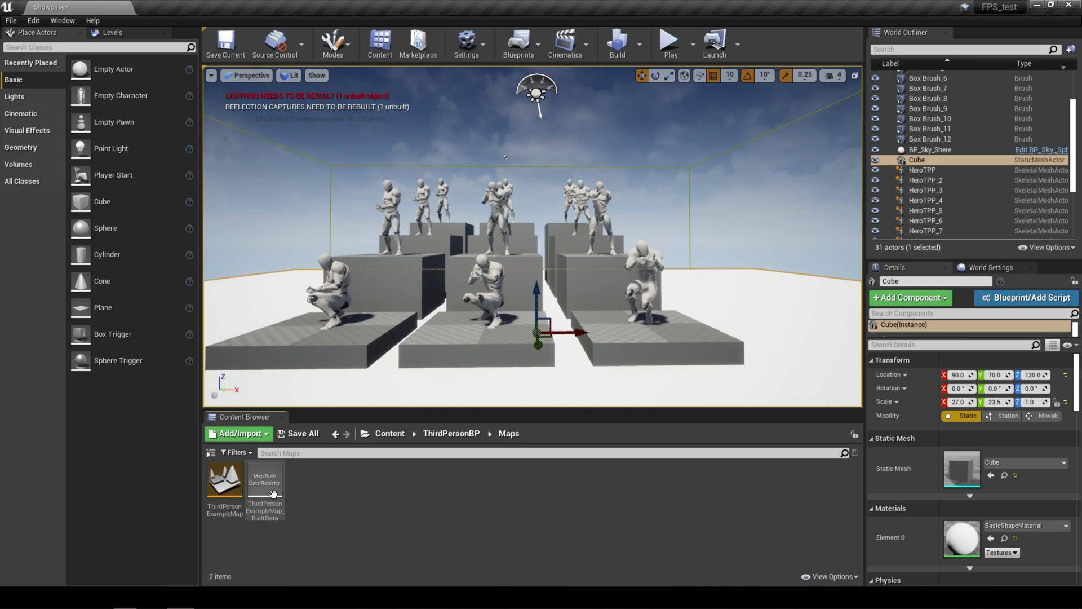
double_click(239, 496)
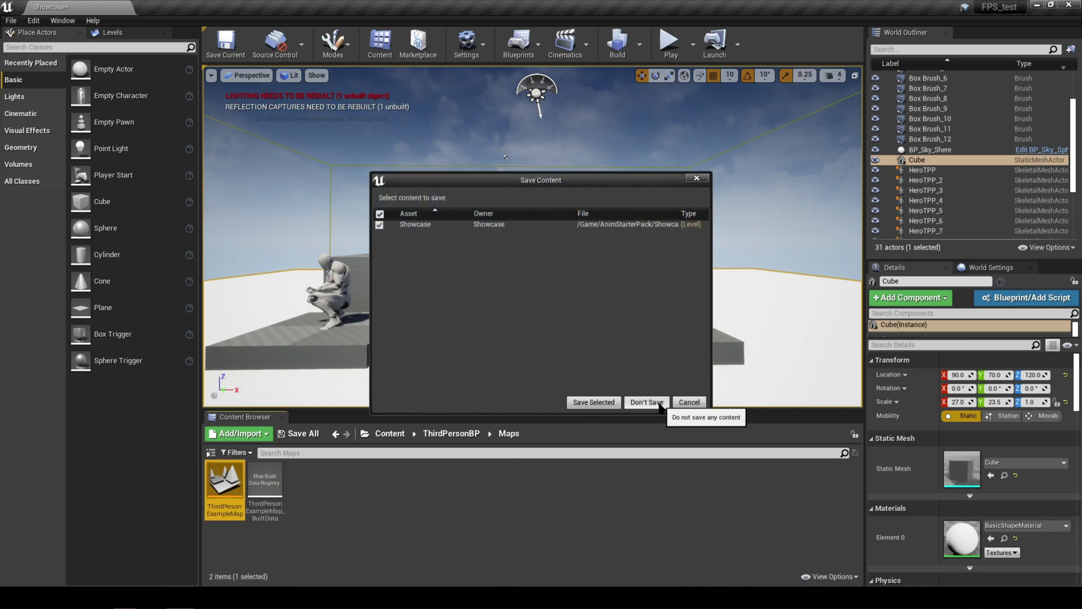
left_click(655, 405)
right_click_drag(532, 236, 526, 234)
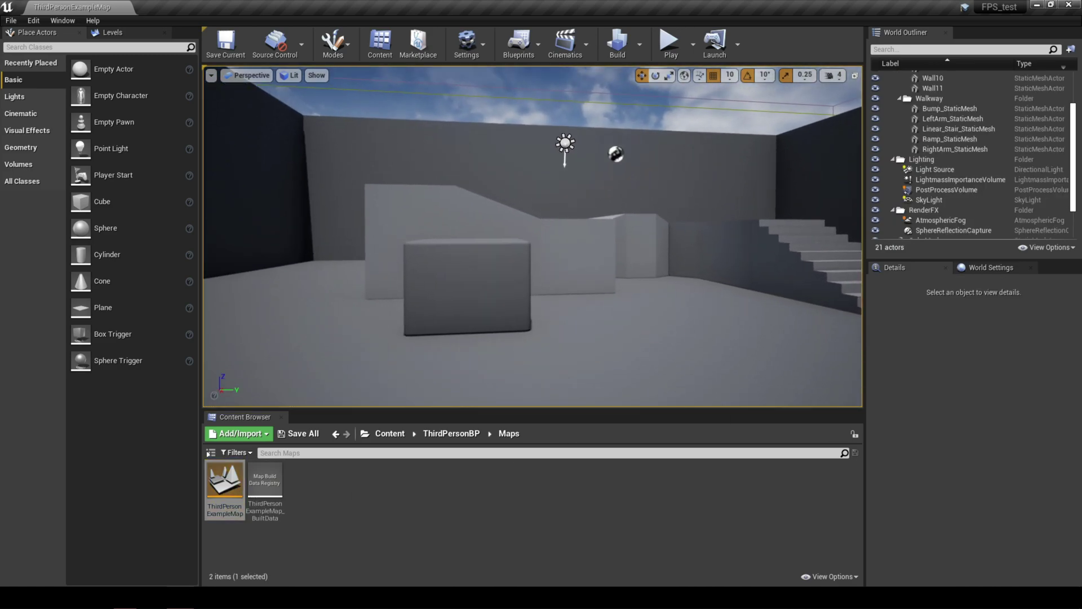
right_click_drag(485, 354, 839, 341)
Preview several AnimStarterPack animations, including Death_Ironsights_2 and Hit_React_2, and return to the level editor.
left_click(389, 433)
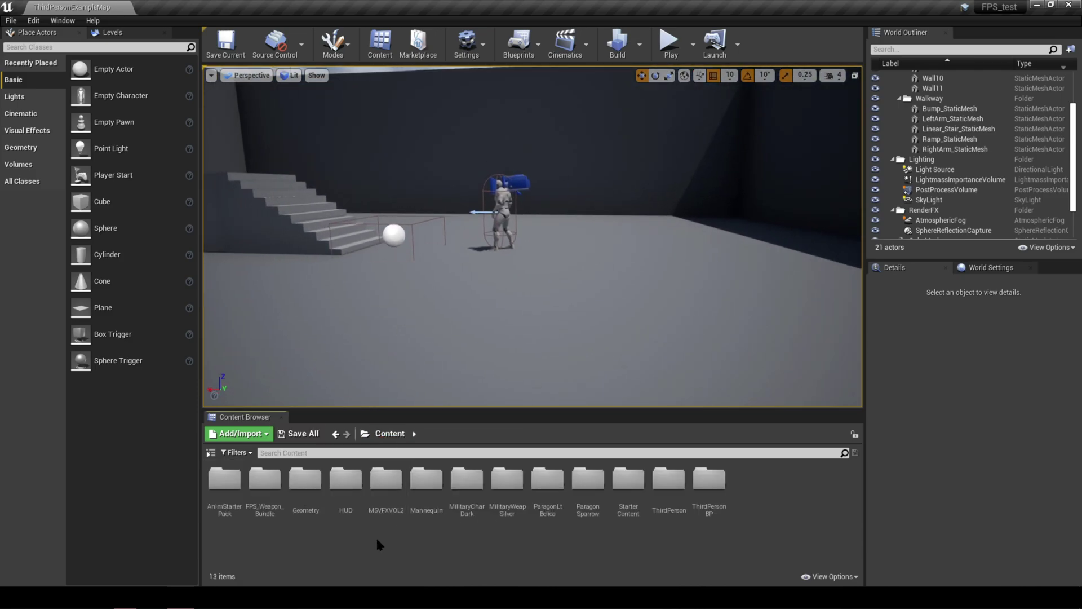
double_click(223, 480)
scroll(444, 491, "down", 2)
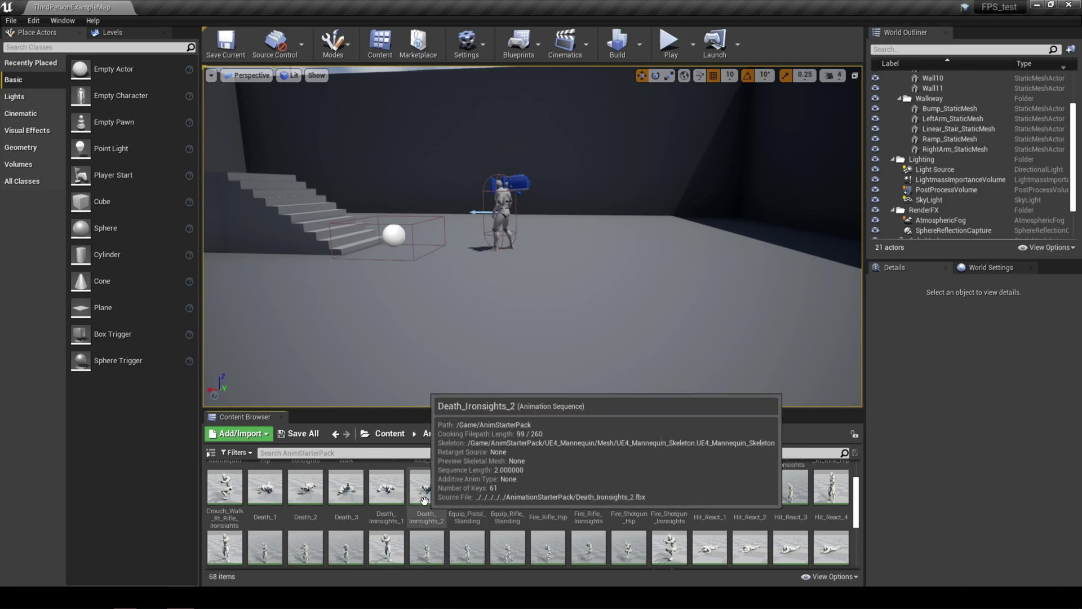
left_click_drag(427, 488, 577, 364)
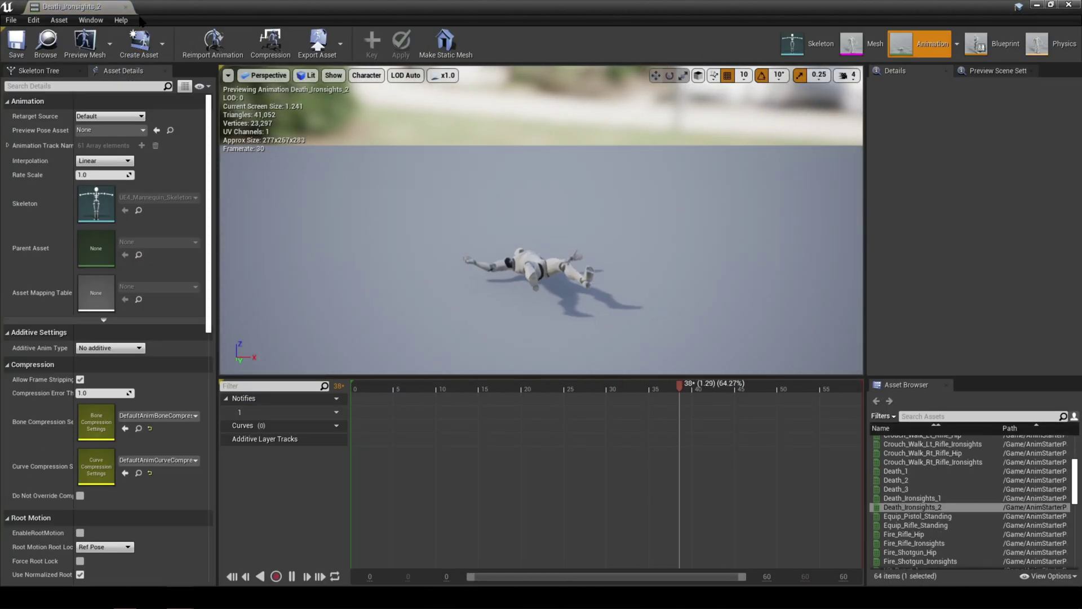
left_click(919, 490)
left_click(929, 451)
left_click(930, 520)
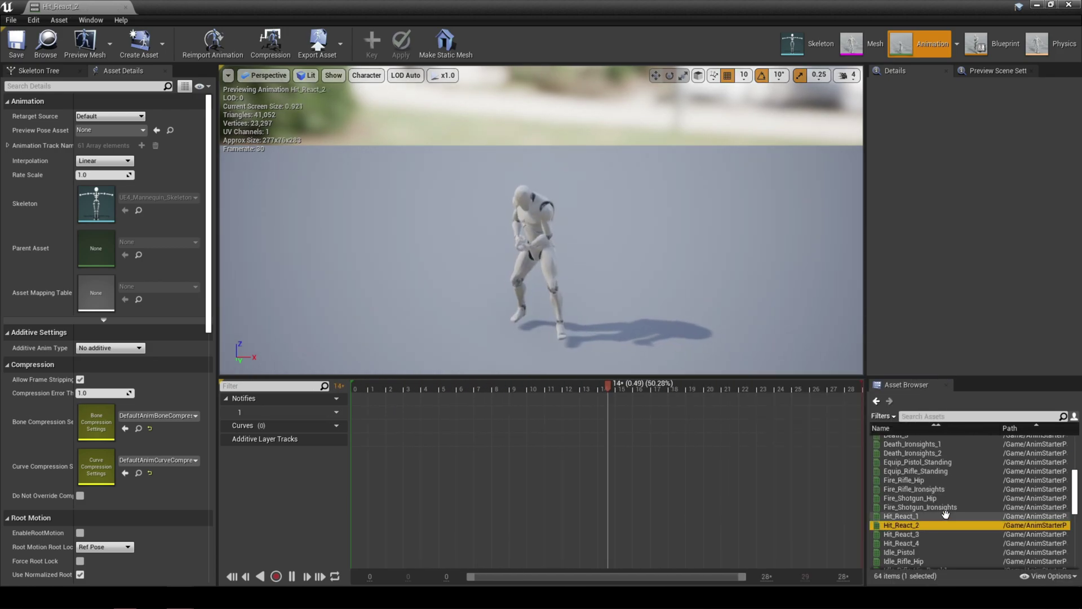
left_click(930, 452)
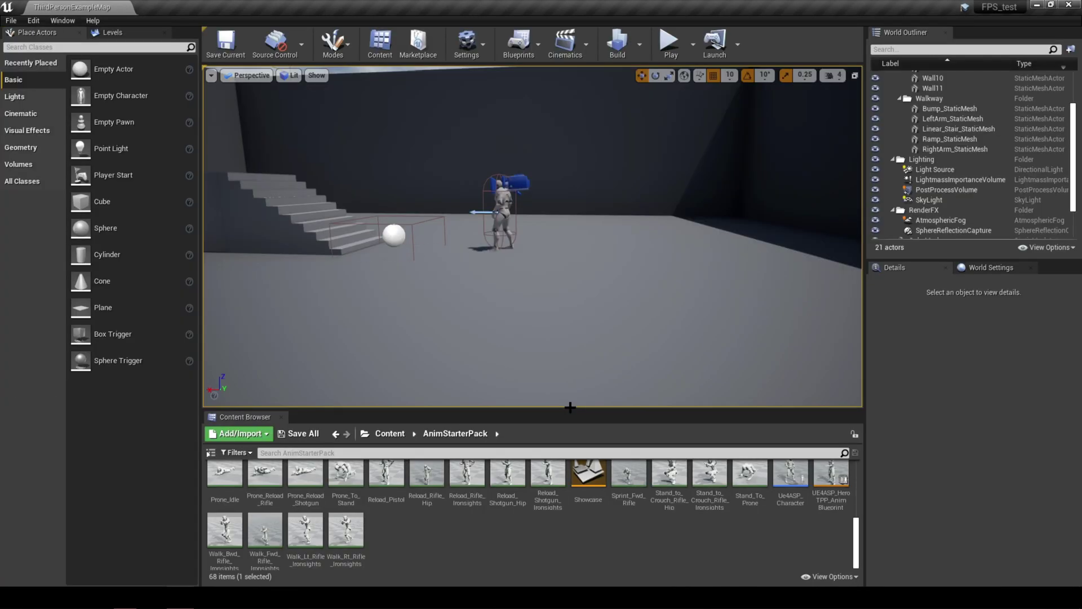
Open UE4_Mannequin_Skeleton from the Mesh folder of AnimStarterPack's UE4_Mannequin folder.
left_click_drag(570, 407, 601, 428)
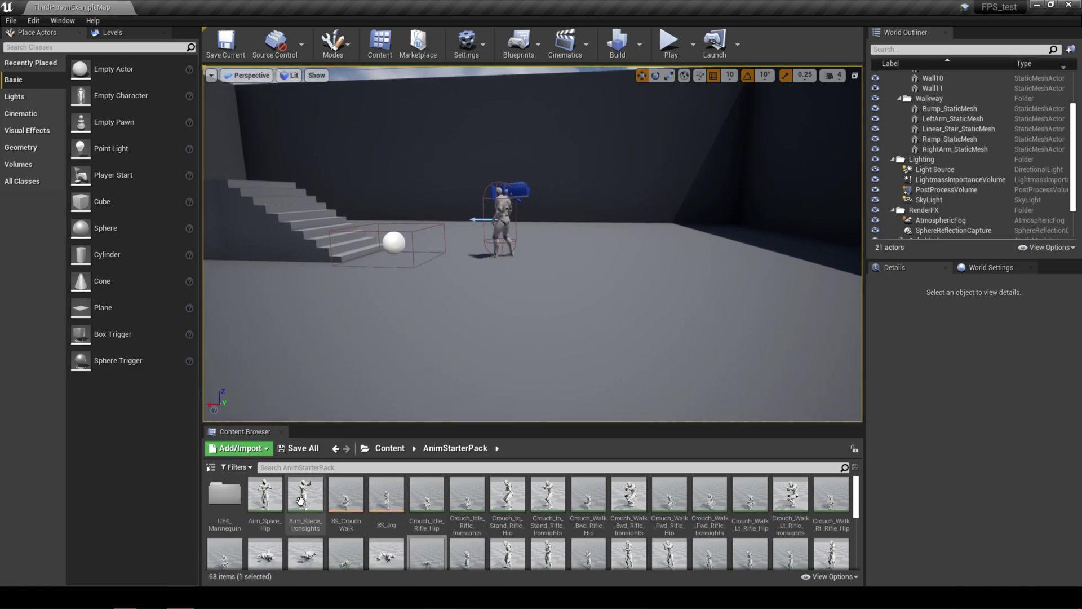
left_click(497, 378)
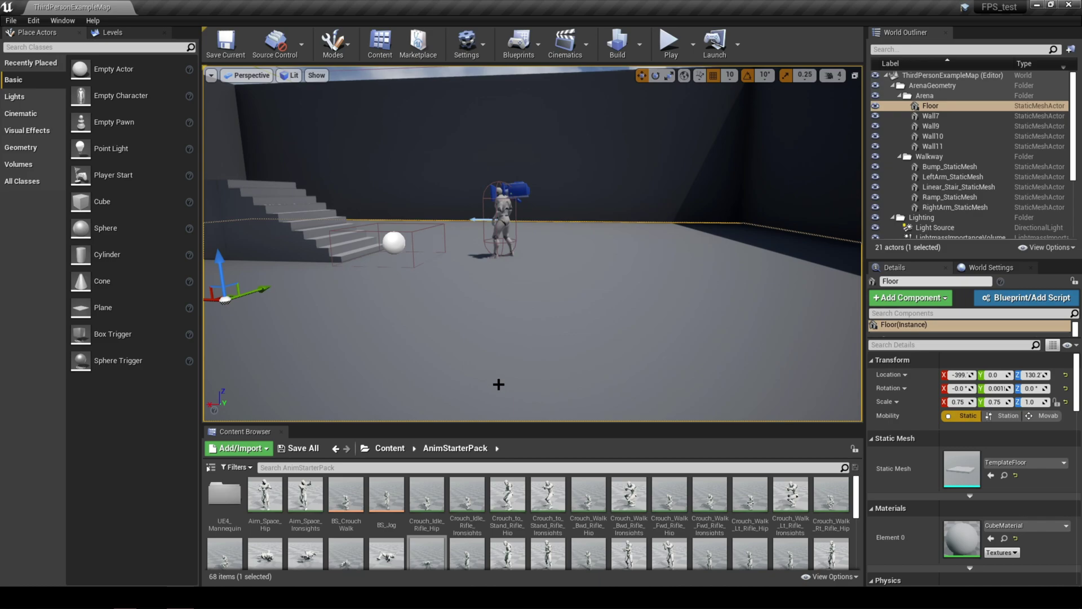
left_click(224, 496)
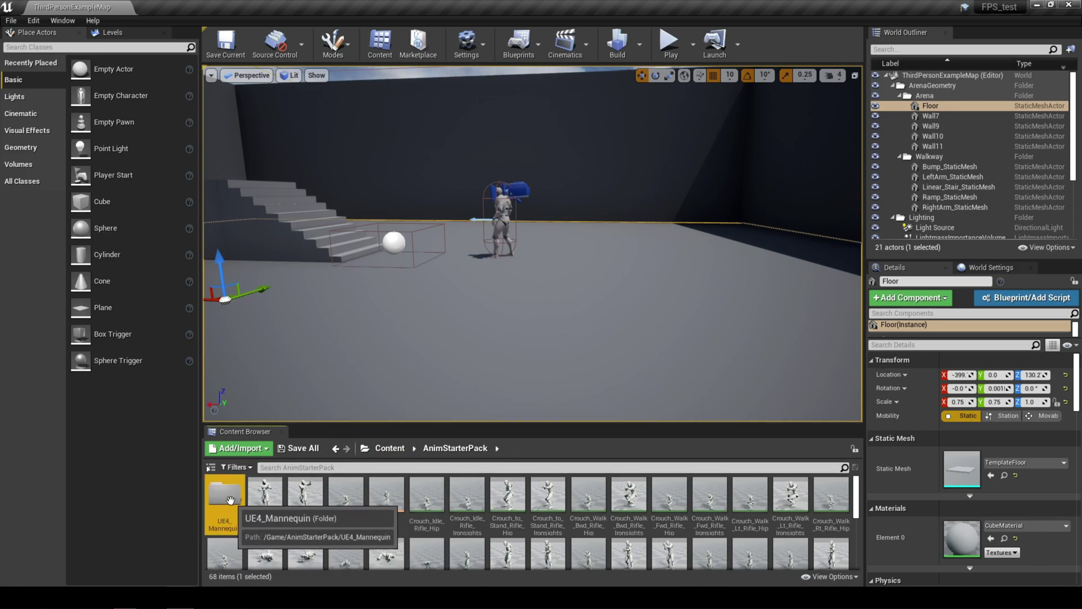
double_click(225, 495)
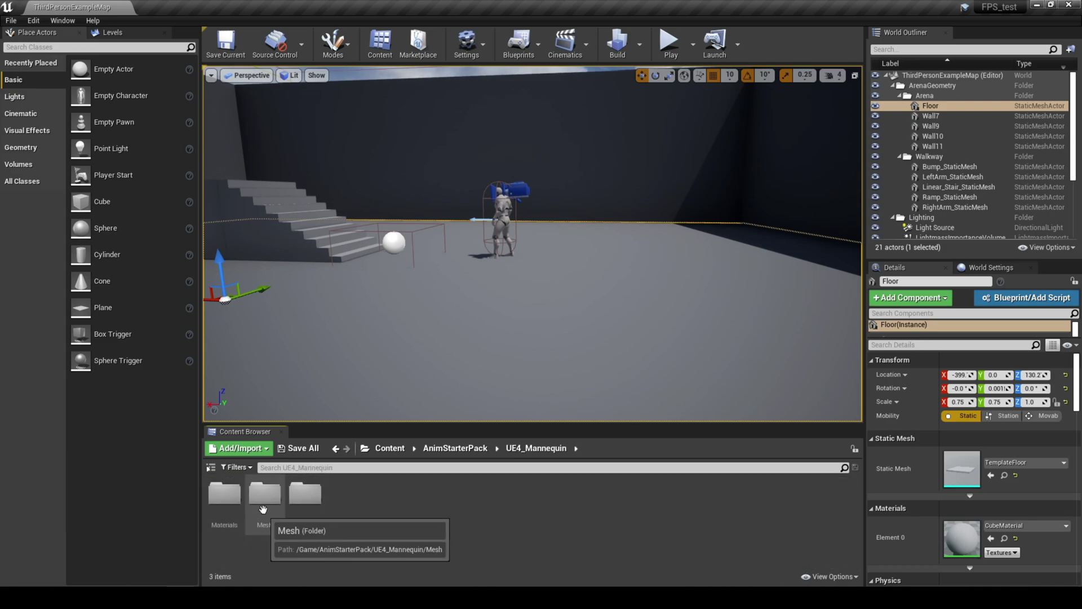
double_click(262, 509)
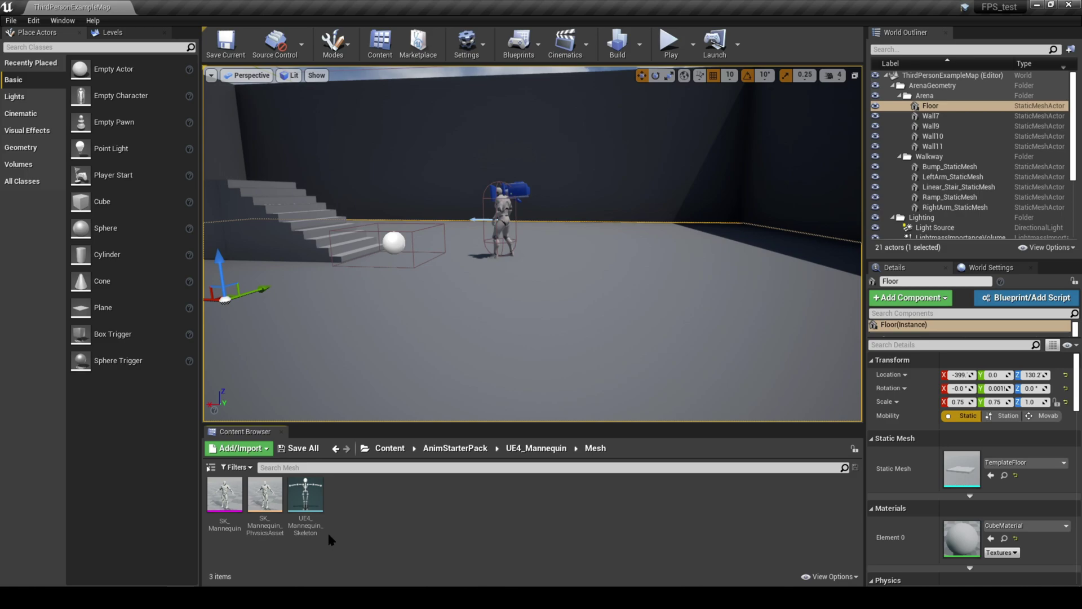
double_click(306, 506)
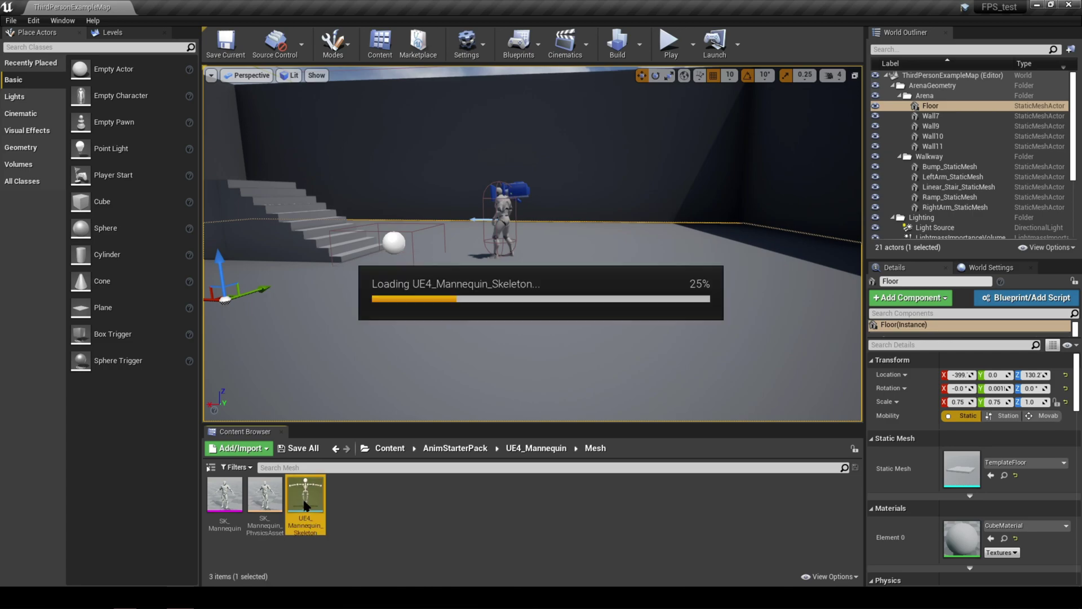
Examine the mannequin skeleton's rig and bone mapping in the Retarget Manager, close it, and return to the project's Content folder.
right_click_drag(494, 430, 468, 519)
right_click_drag(541, 316, 551, 281)
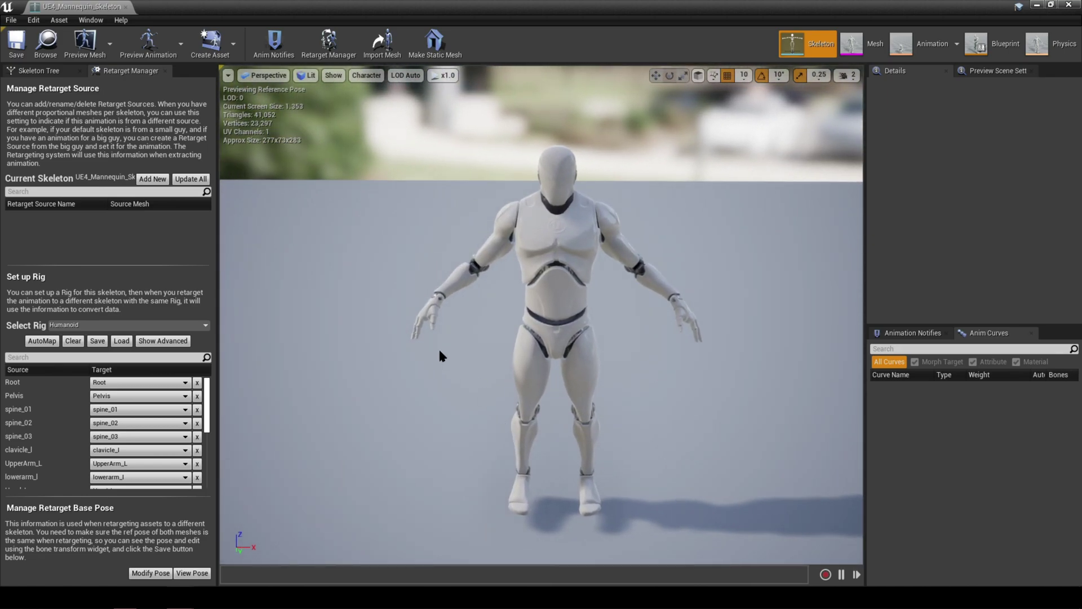
scroll(172, 408, "down", 3)
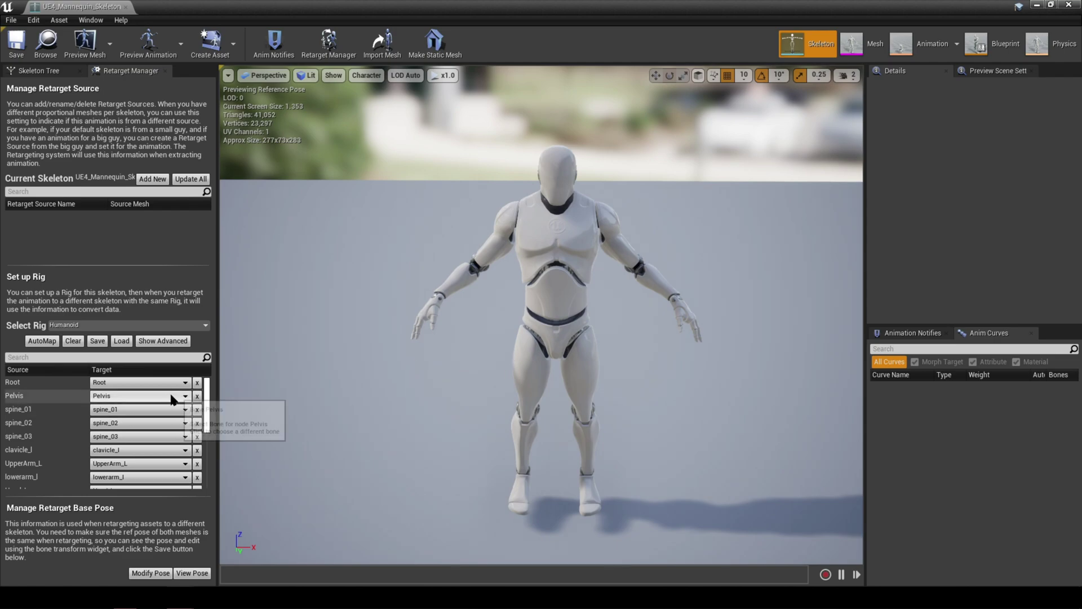
scroll(169, 411, "up", 3)
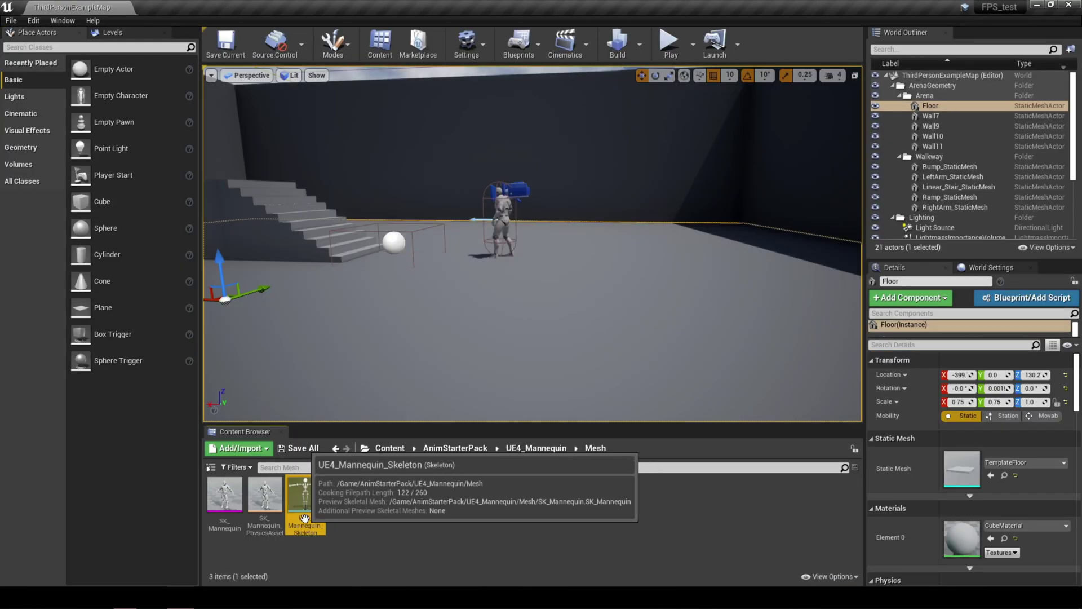
left_click(387, 512)
left_click(389, 448)
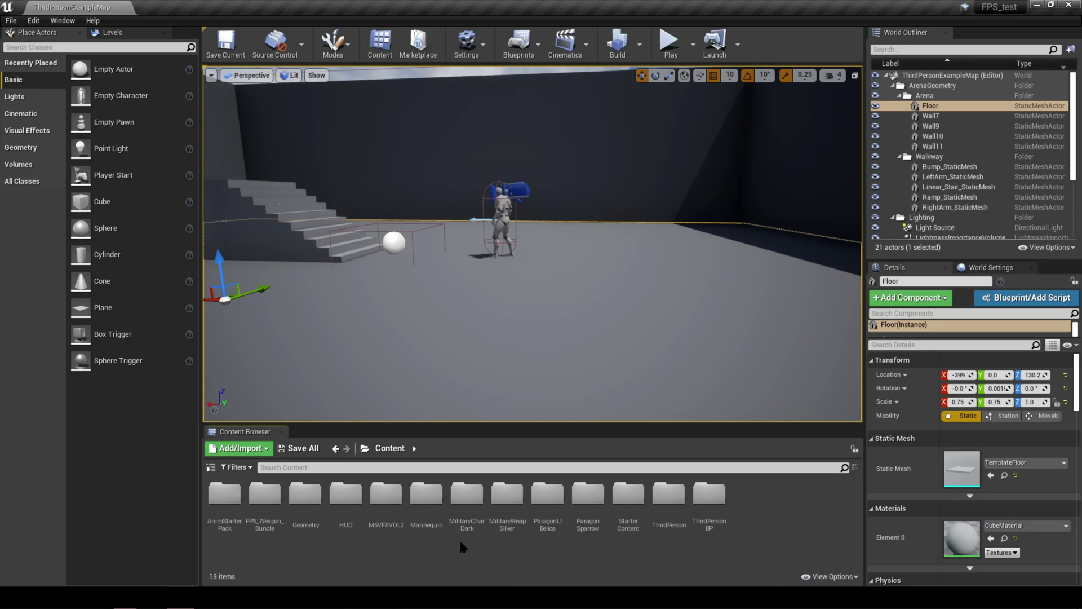
Open MW_Style2_Male_Skeleton from the MilitaryCharDark folder, agreeing to regenerate the skeleton from its preview mesh.
double_click(466, 496)
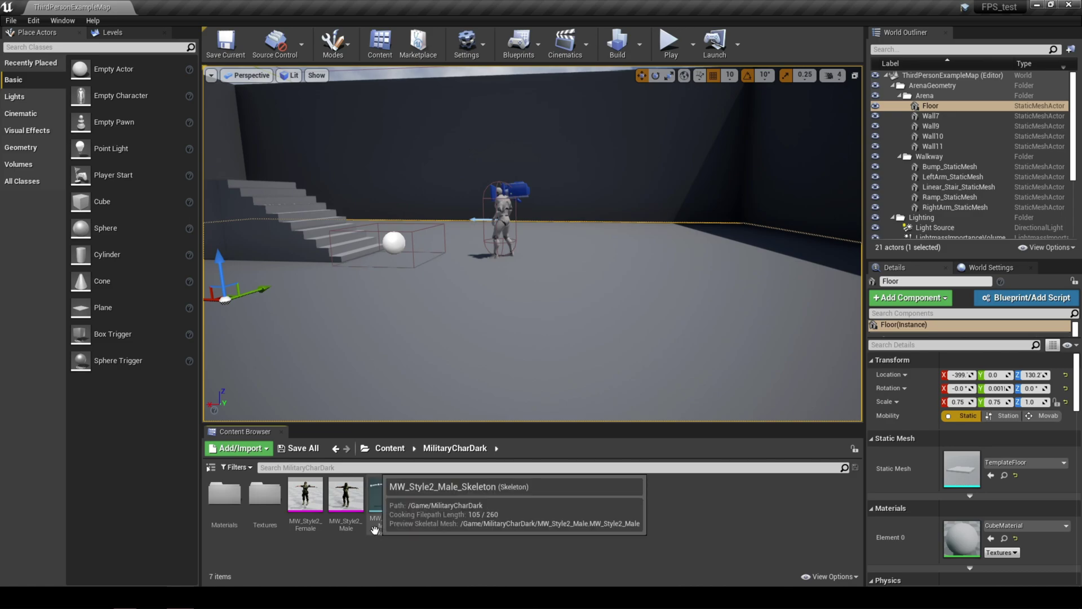
double_click(372, 506)
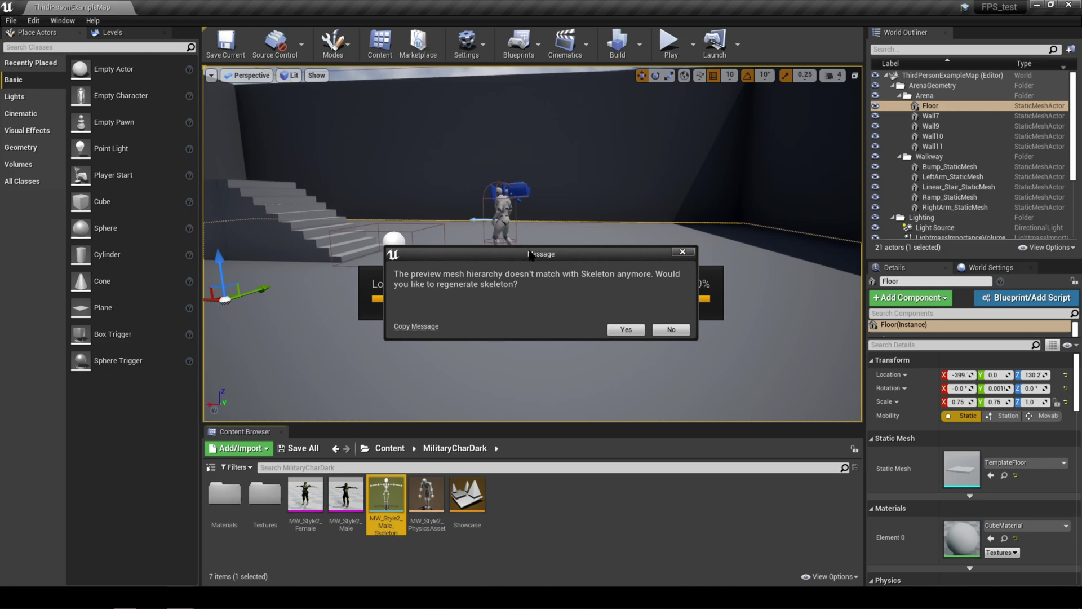
left_click_drag(539, 257, 541, 218)
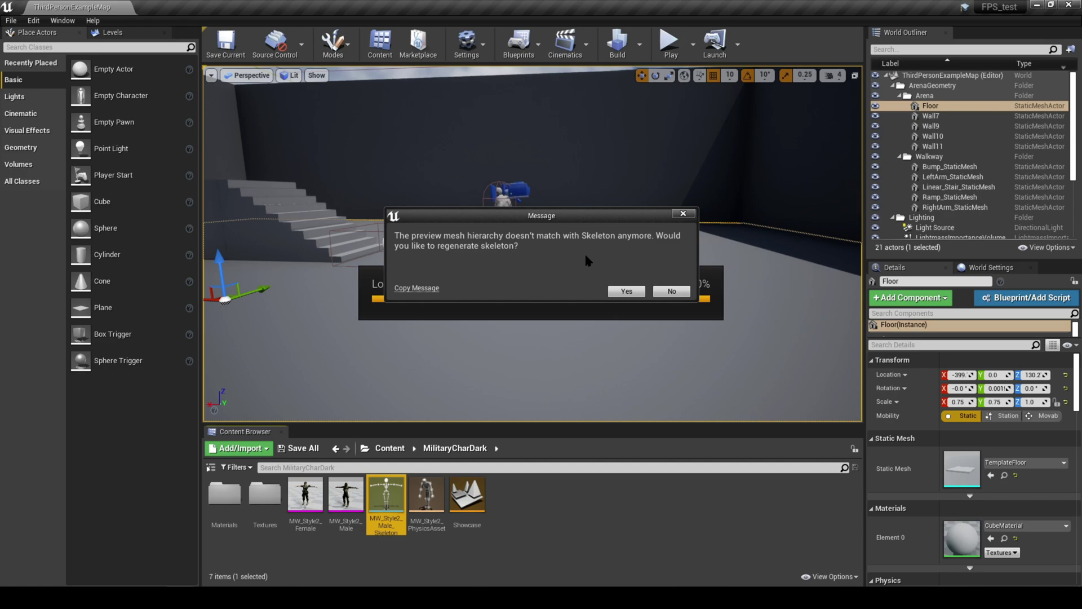
left_click(629, 294)
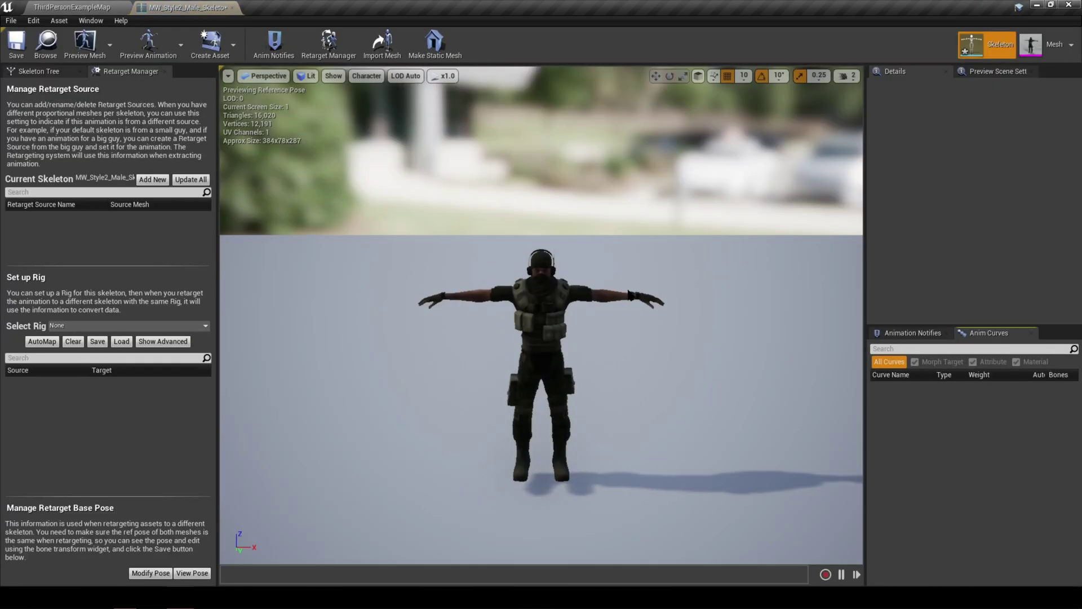
Assign the Humanoid rig to the military character's skeleton in the Retarget Manager.
right_click_drag(541, 315, 569, 338)
left_click_drag(568, 370, 563, 344)
mouse_move(567, 370)
right_mouse_down()
mouse_move(567, 355)
mouse_move(568, 406)
mouse_move(555, 375)
right_mouse_up()
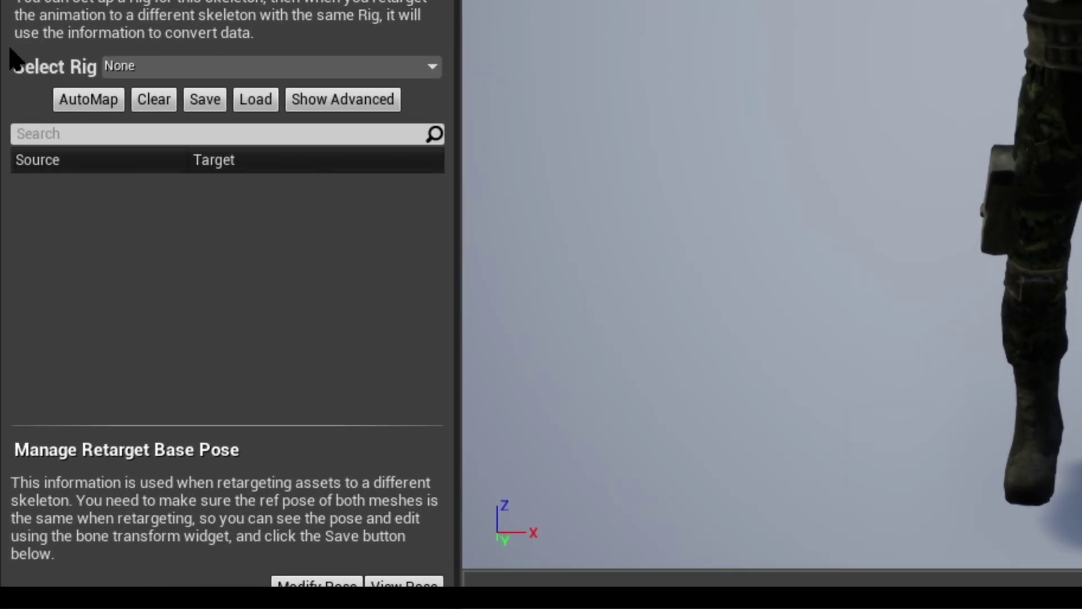
left_click(190, 63)
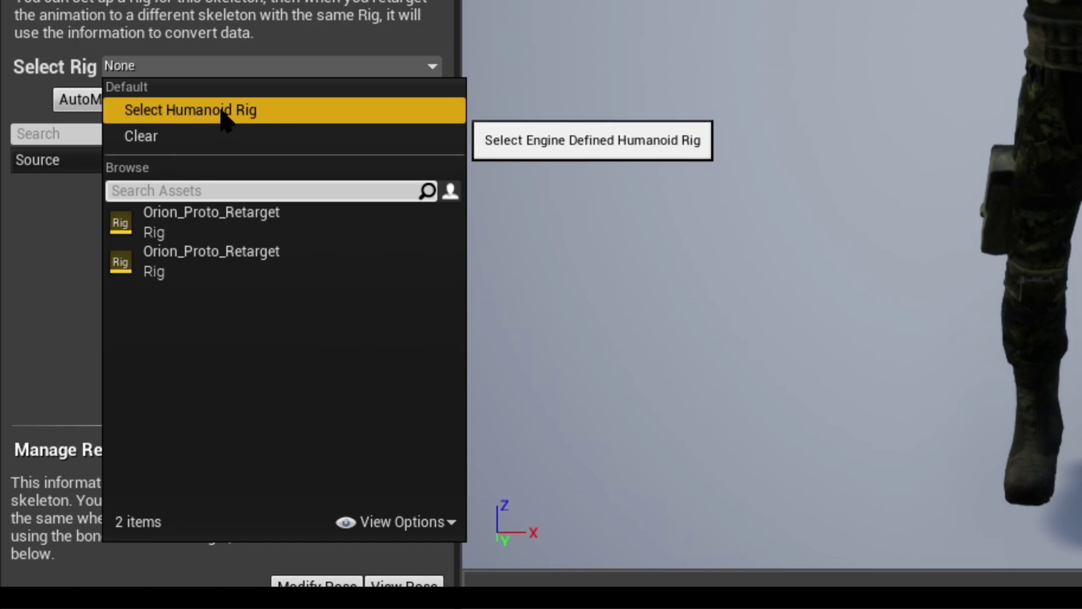
left_click(329, 113)
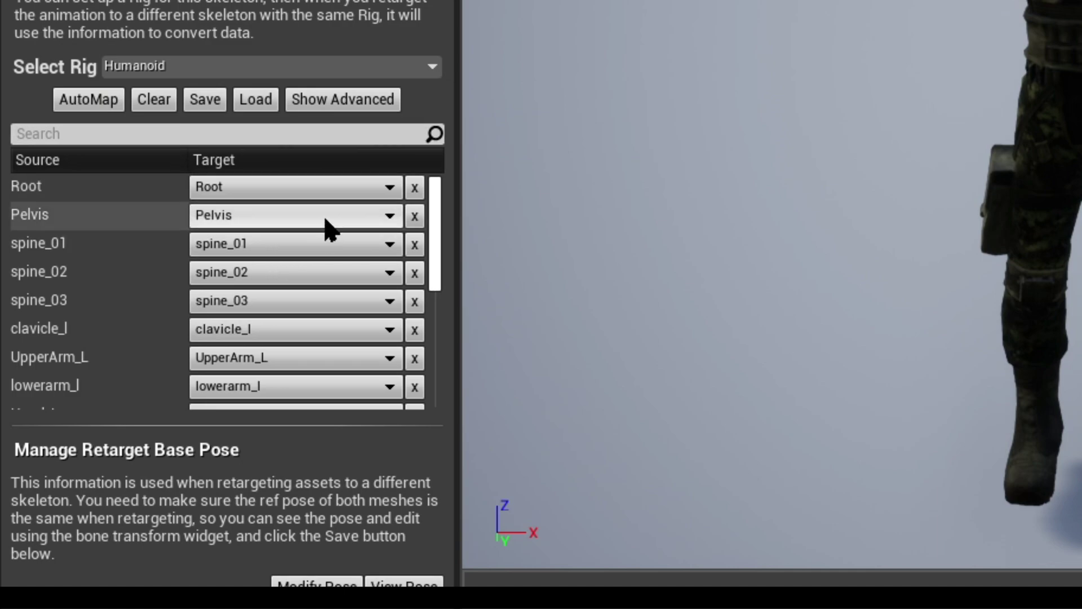
Auto-map the military skeleton's bones to the Humanoid rig and check the mapping from Root to Foot_R.
scroll(329, 228, "down", 5)
scroll(327, 230, "down", 3)
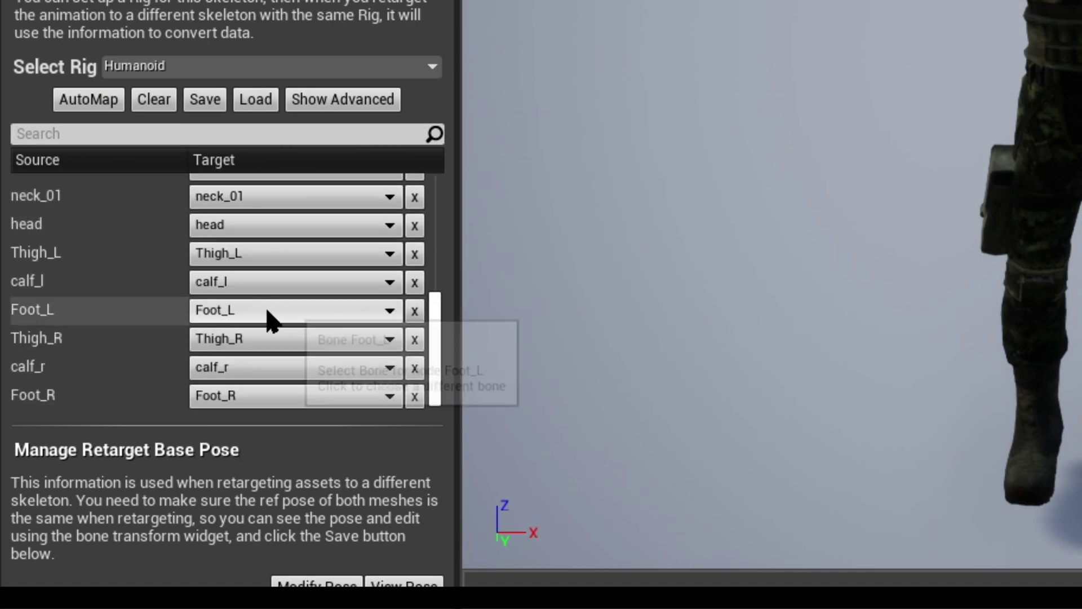
scroll(84, 330, "up", 8)
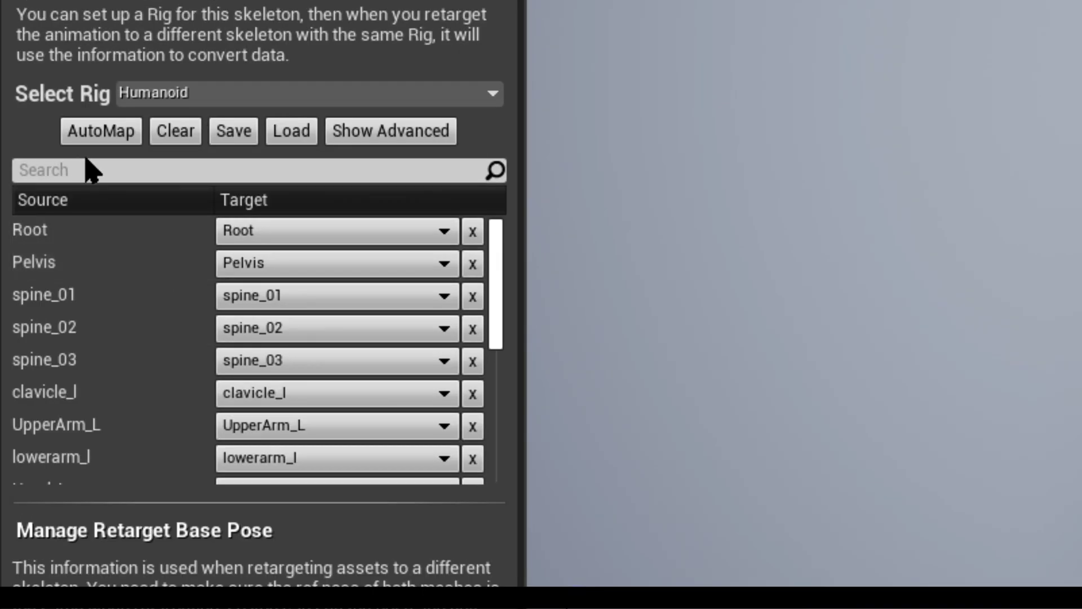
left_click(88, 141)
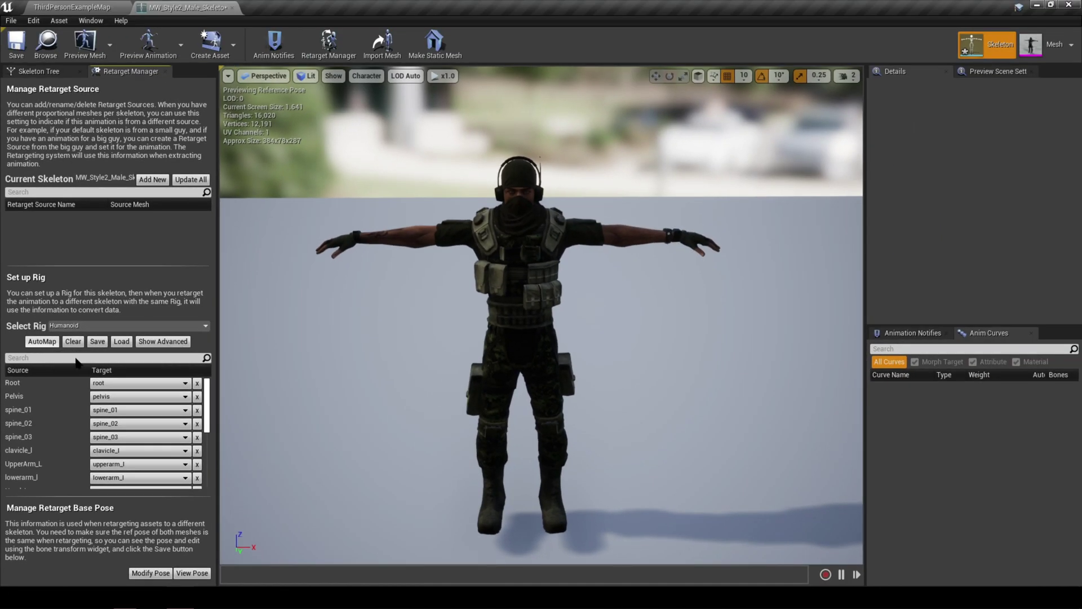
scroll(27, 485, "down", 5)
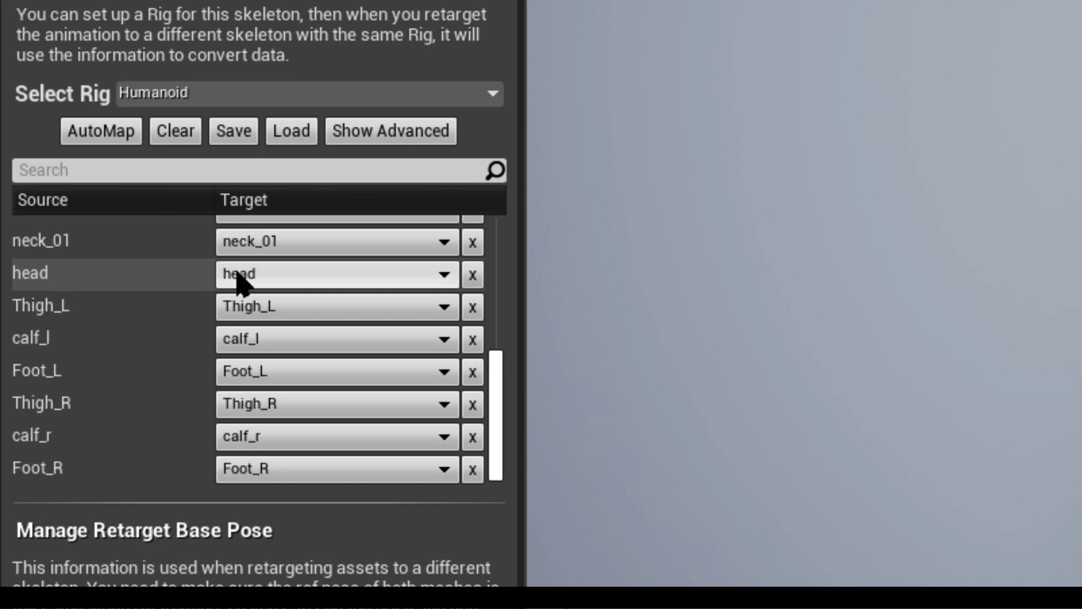
scroll(163, 273, "up", 5)
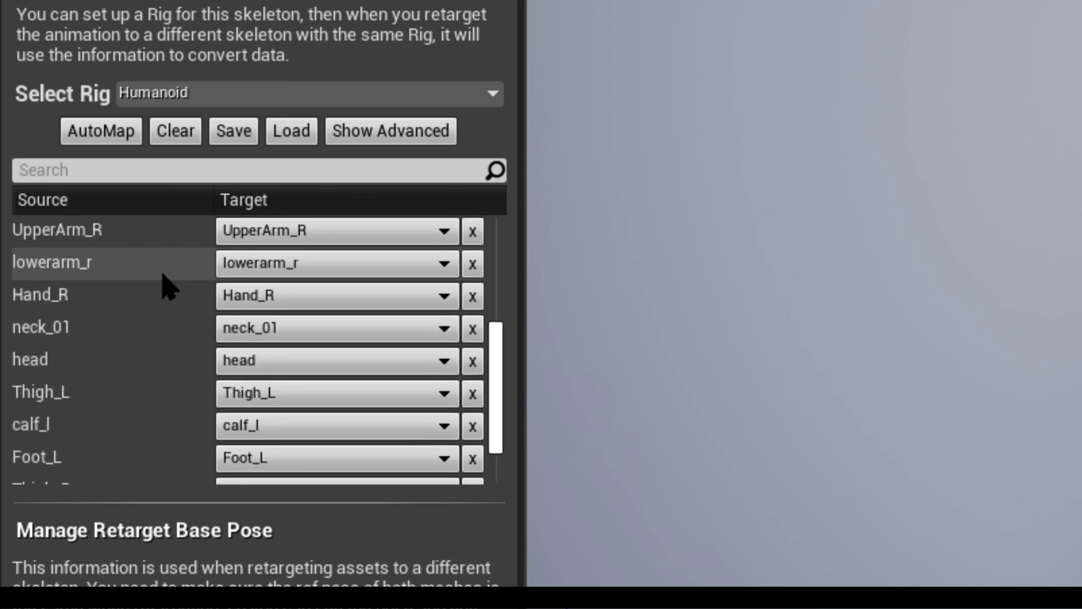
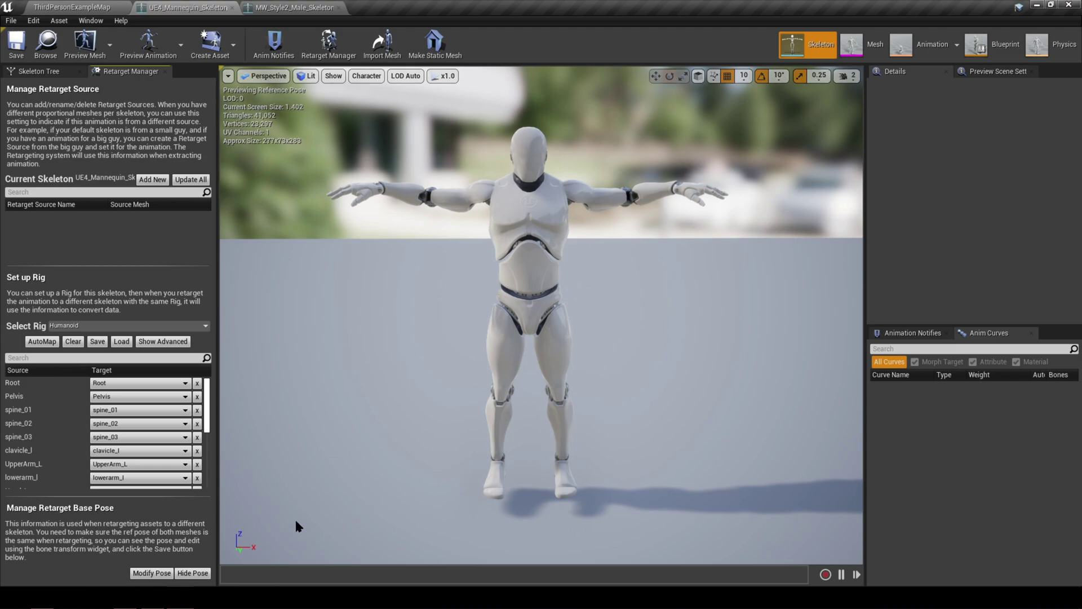
Hide the mannequin's retarget pose, then rotate the soldier's upperarm_l and upperarm_r bones down to match its lowered arms.
left_click(212, 571)
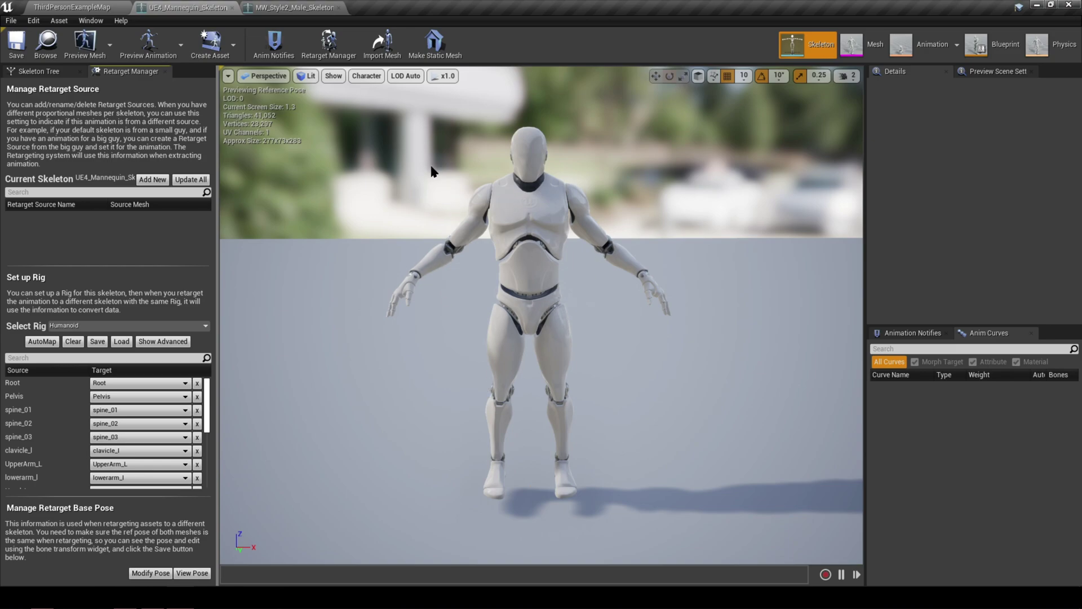
left_click(294, 7)
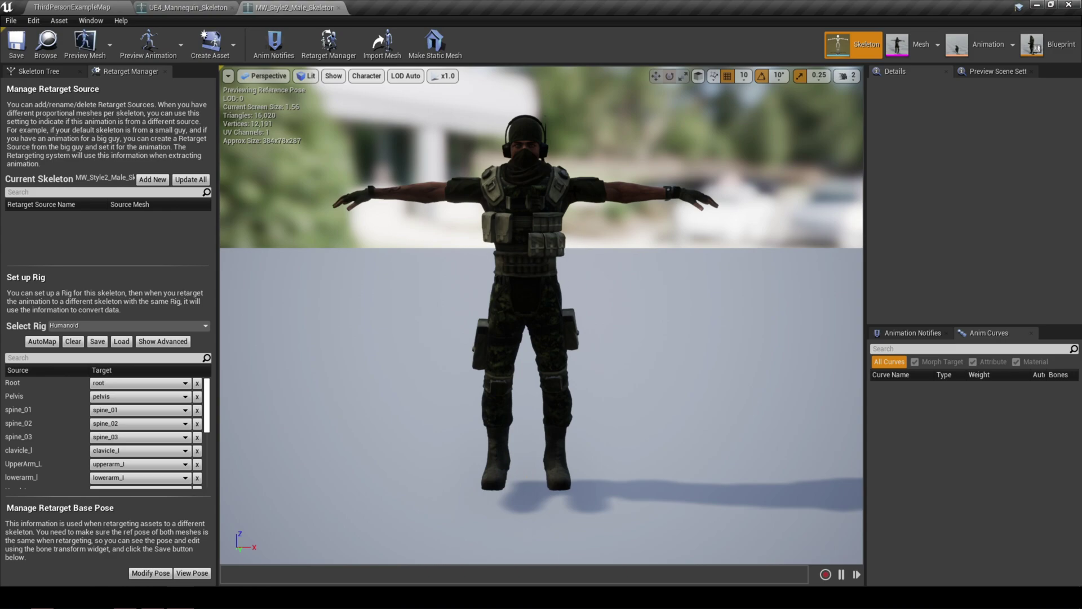
left_click(570, 192)
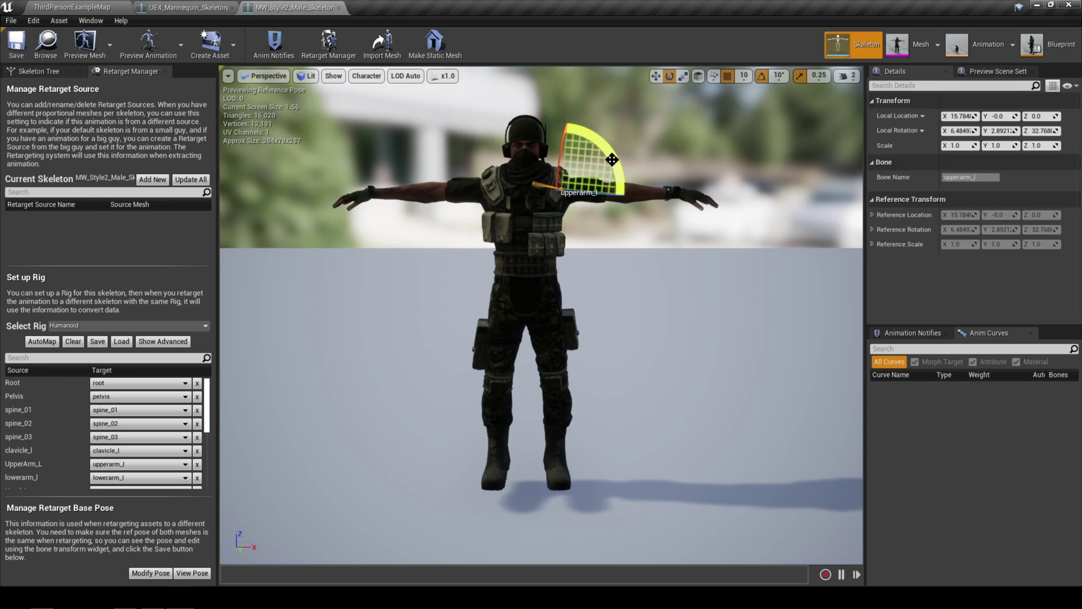
left_click_drag(620, 186, 608, 236)
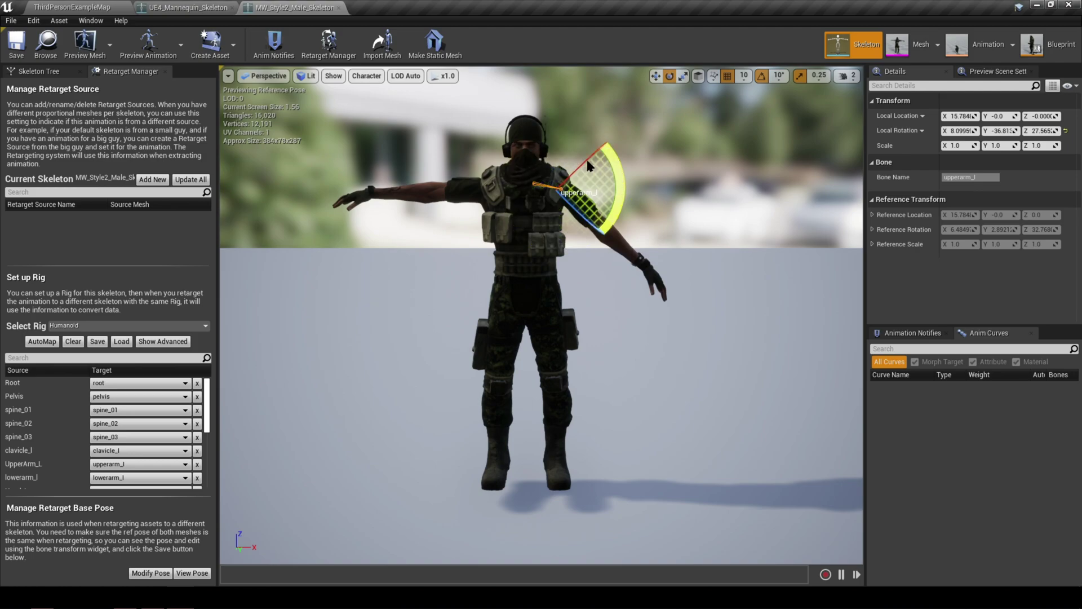
left_click(482, 186)
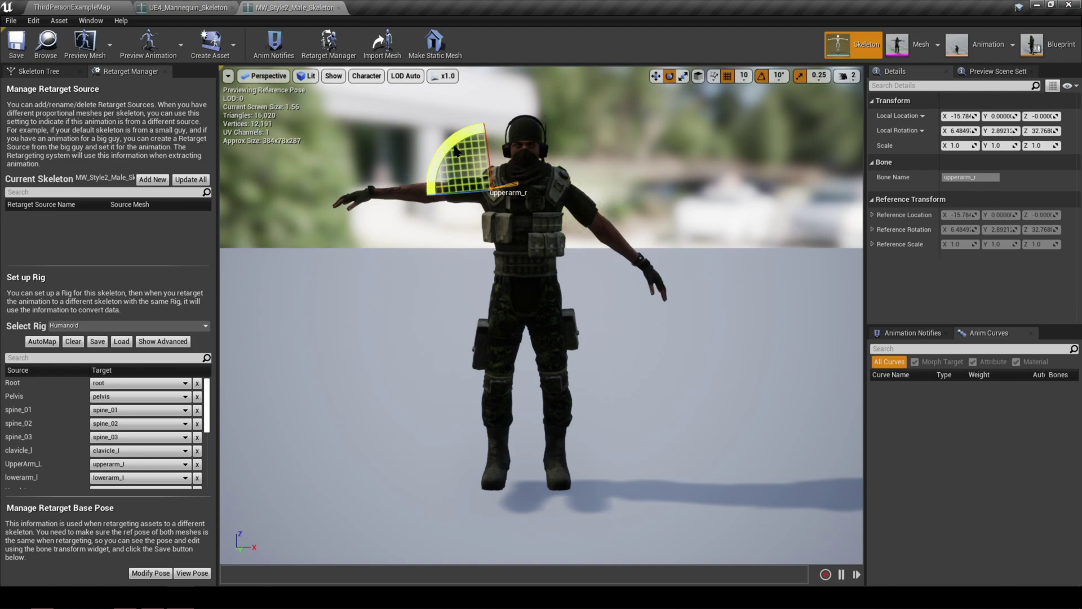
left_click_drag(459, 162, 456, 206)
left_click(367, 146)
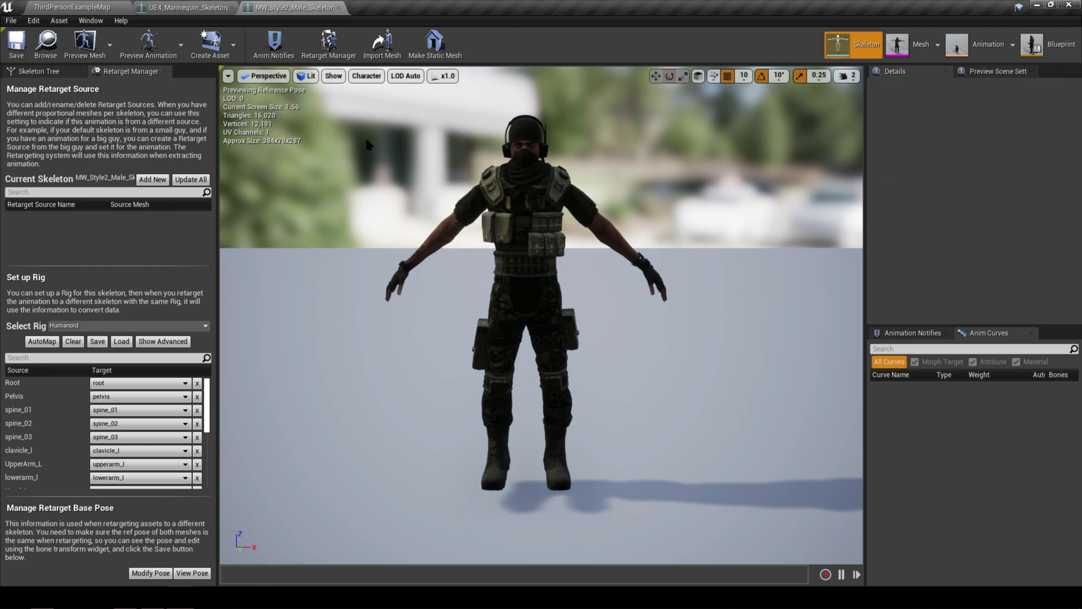
Compare the soldier's arms with the mannequin's and set the current pose as the soldier's retarget base pose.
left_click(207, 7)
left_click(271, 7)
left_click(197, 7)
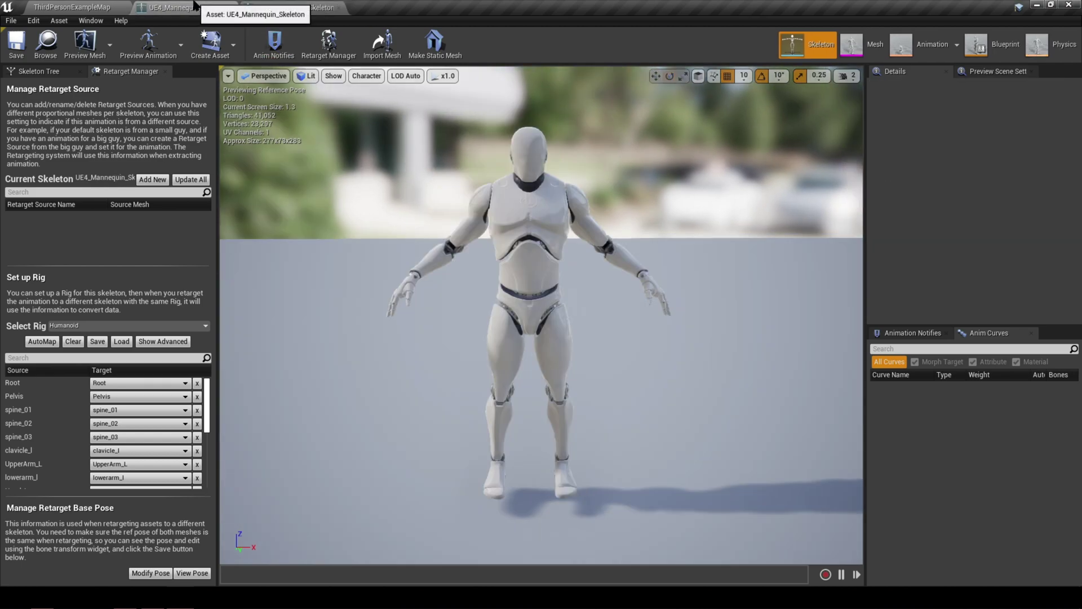
left_click(276, 6)
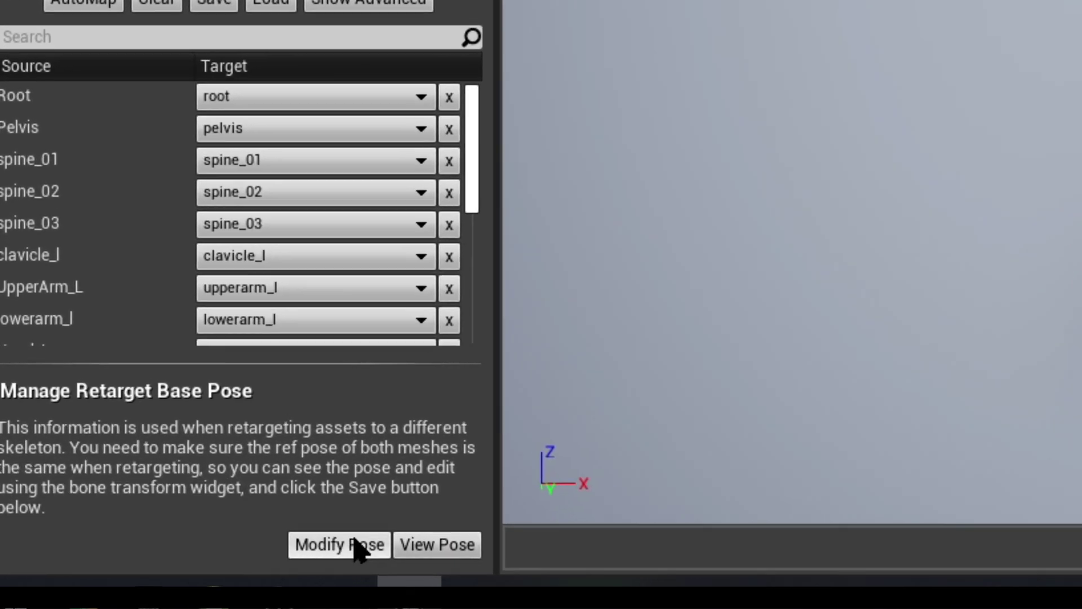
left_click(357, 546)
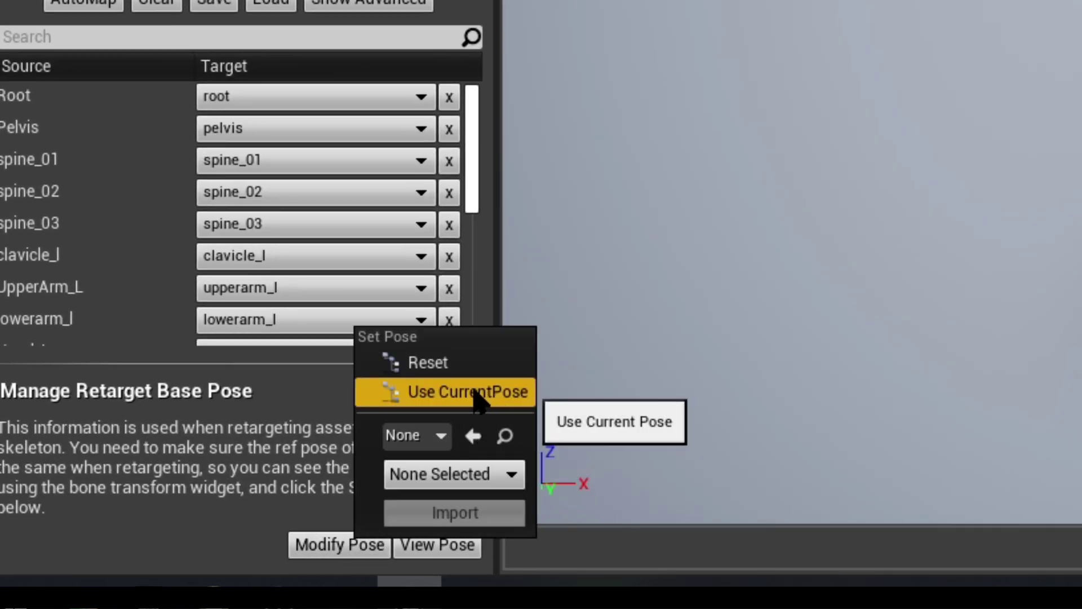
left_click(457, 393)
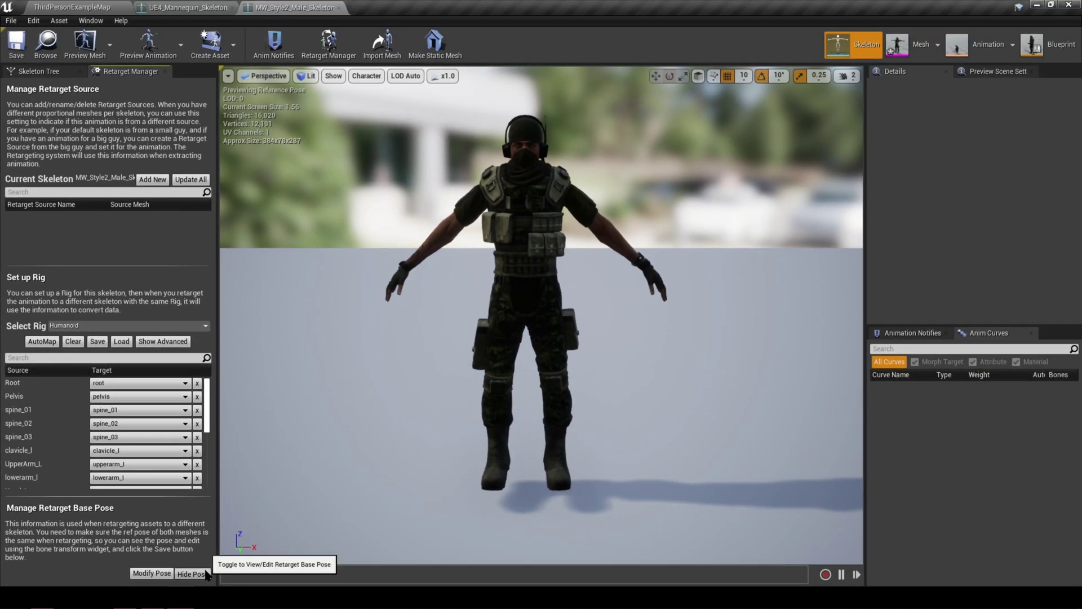
Toggle the soldier's retarget base pose view repeatedly to compare it with the reference pose.
left_click(464, 539)
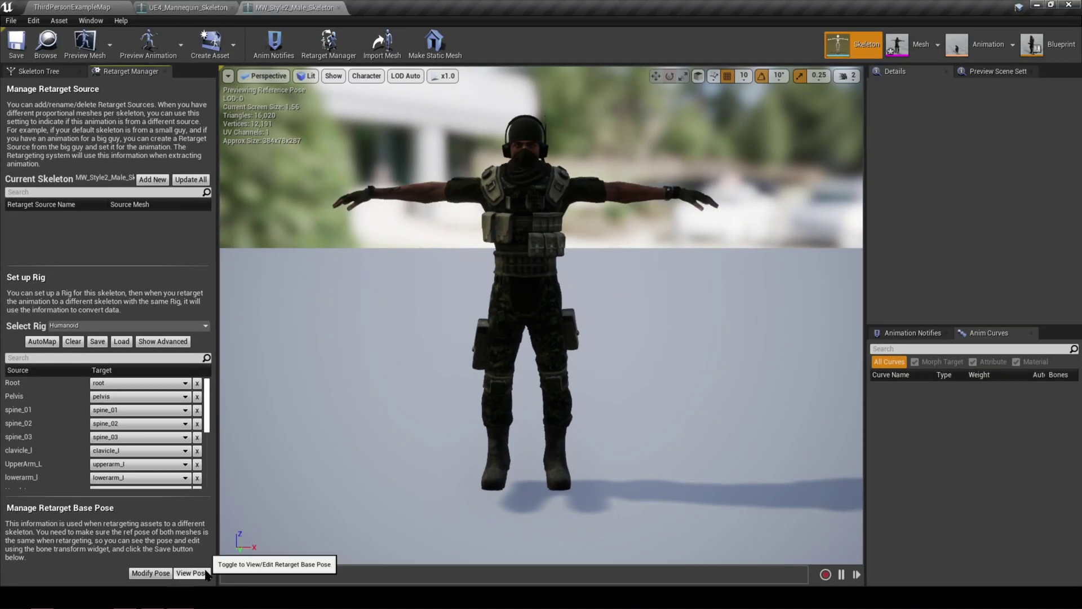
left_click(463, 540)
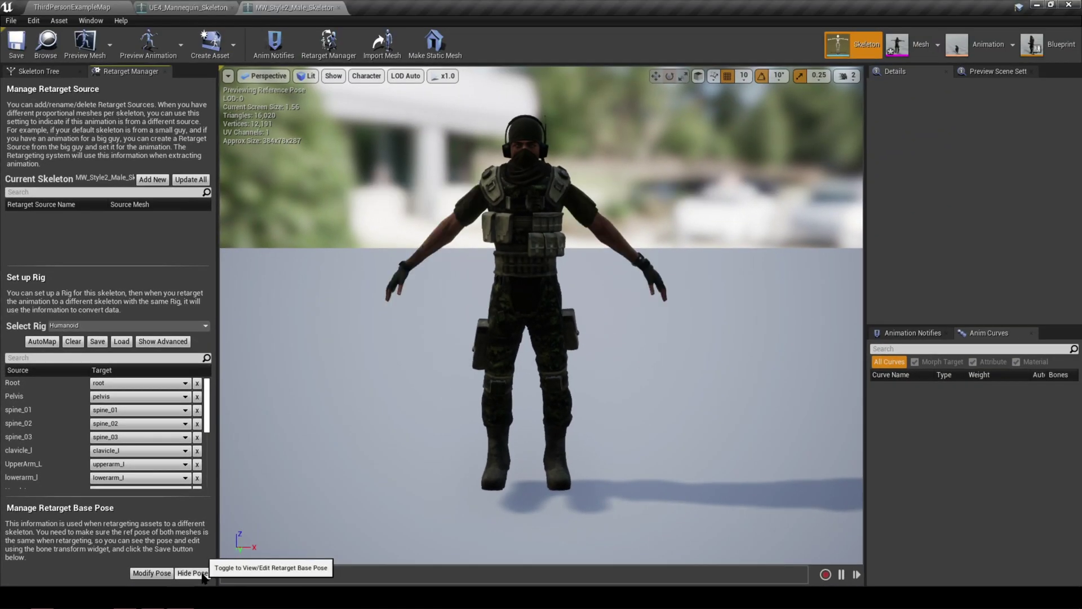
left_click(202, 575)
left_click(203, 575)
left_click(203, 575)
left_click(203, 574)
left_click(202, 574)
Reset the soldier's retarget base pose and check it by toggling the pose view.
left_click(150, 572)
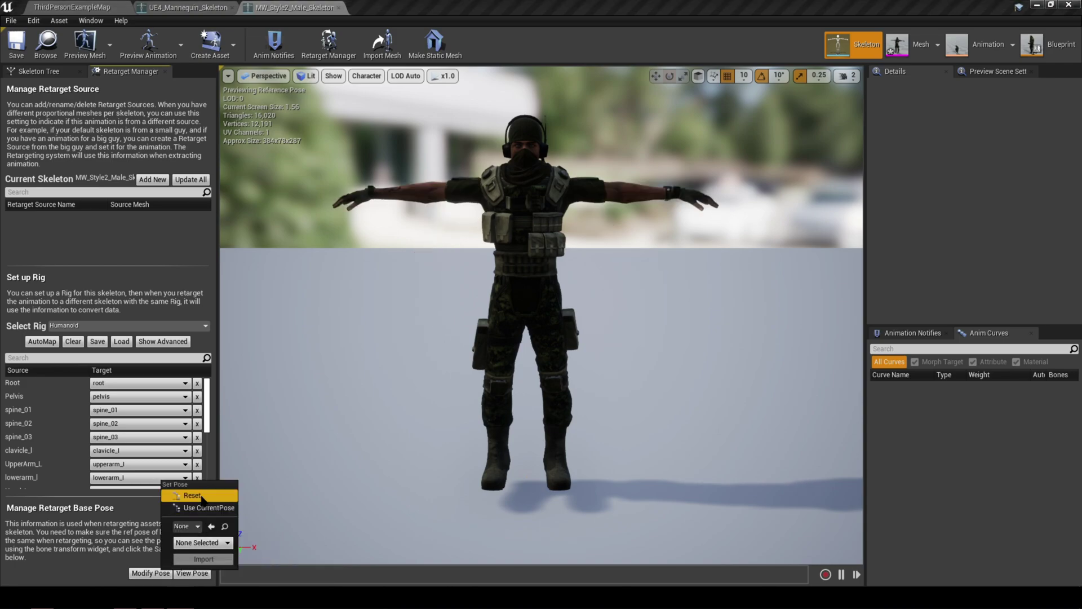
left_click(192, 495)
left_click(197, 573)
left_click(197, 572)
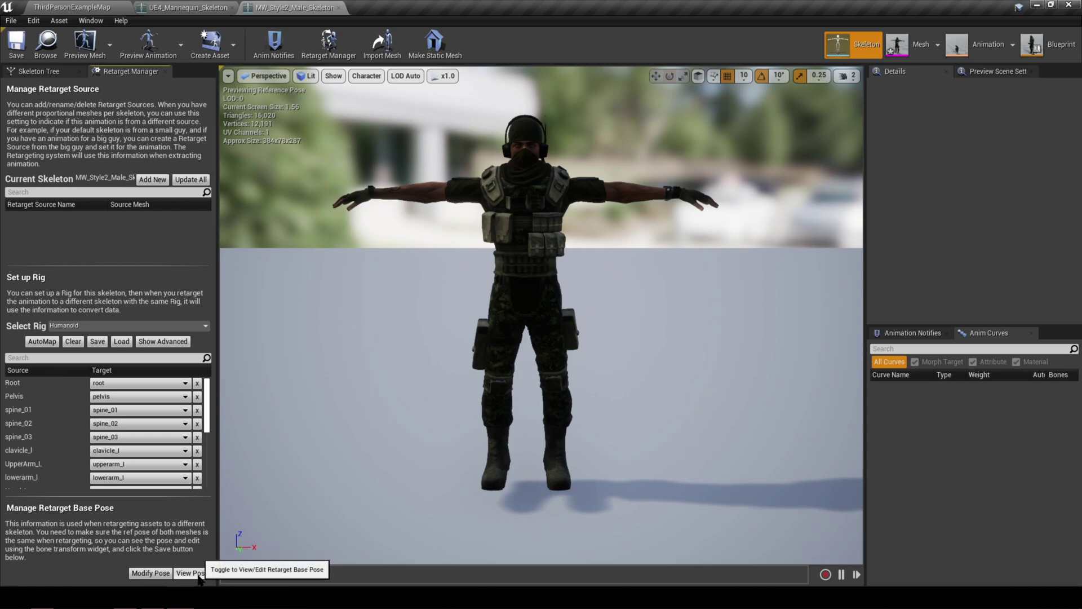
left_click(197, 573)
left_click(199, 573)
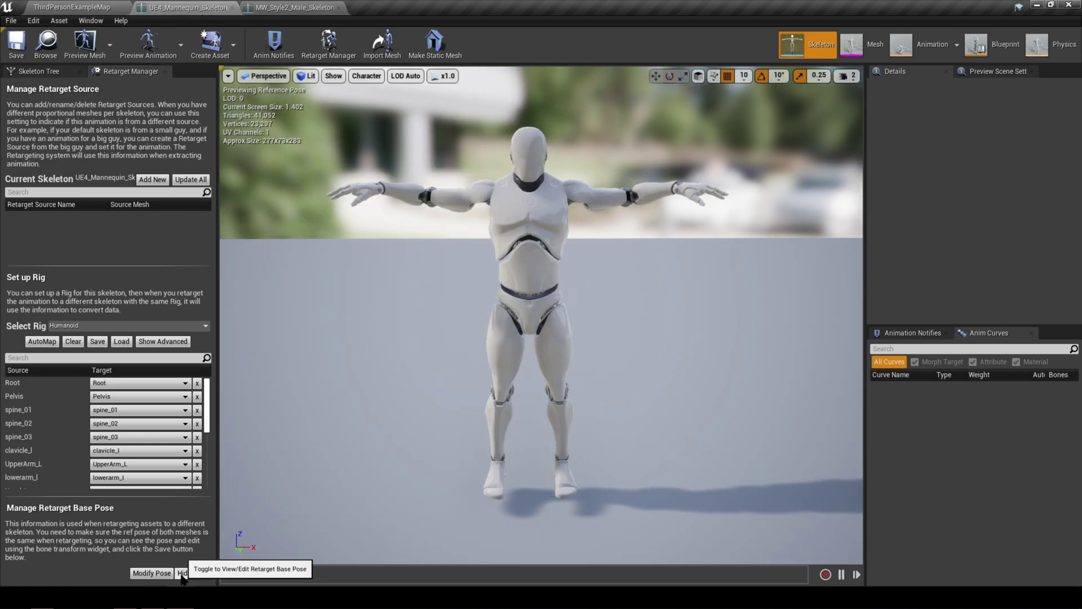
View the mannequin's retarget base pose and compare its arms with the soldier's by switching between both skeletons.
left_click(183, 573)
left_click(184, 573)
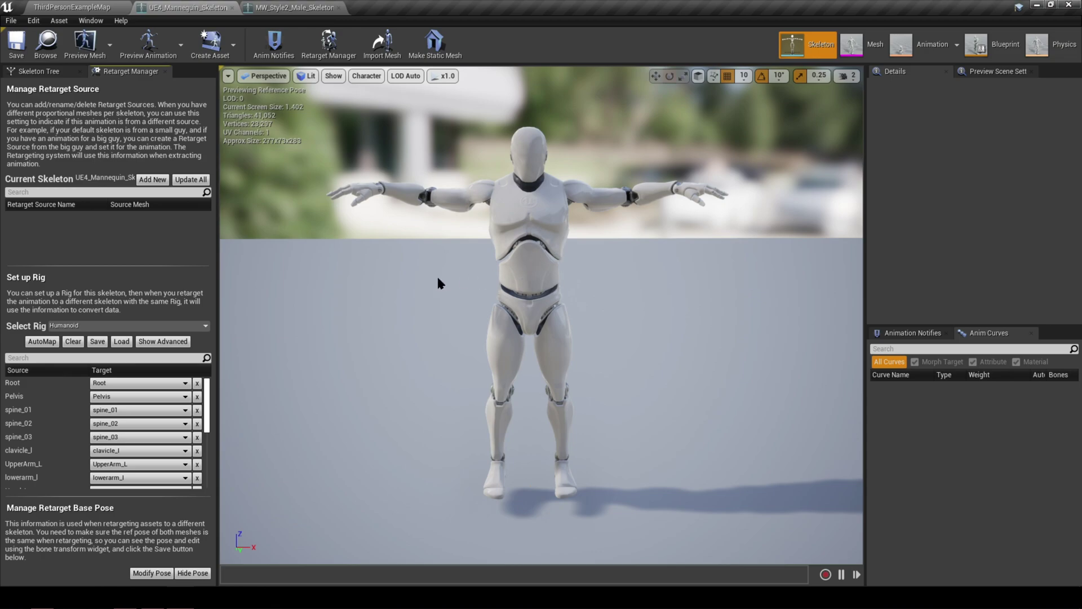
left_click(246, 6)
left_click(205, 6)
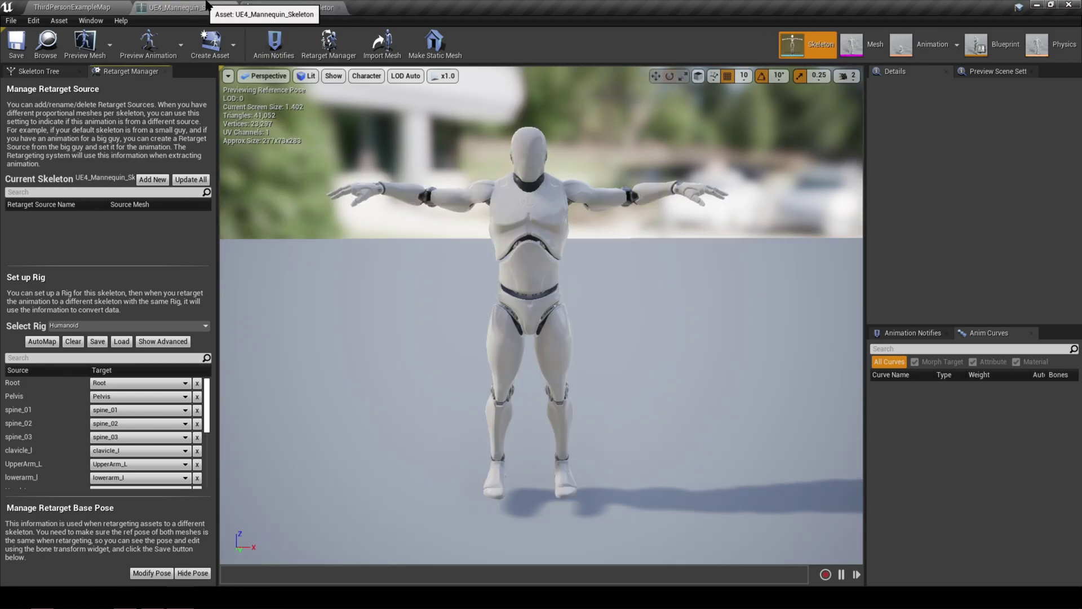
left_click(281, 5)
left_click(208, 5)
left_click(270, 6)
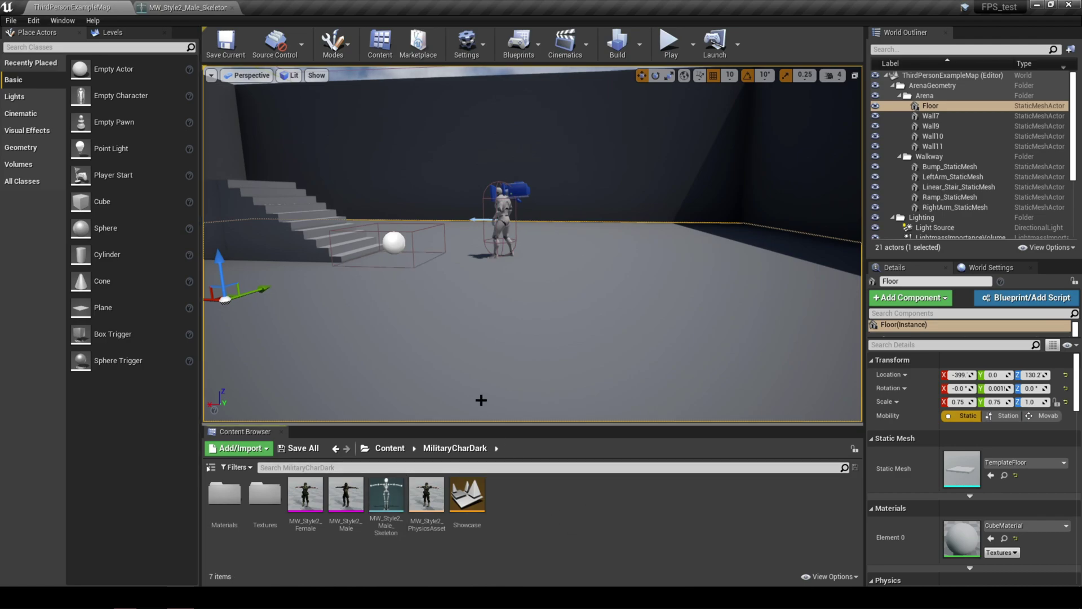
right_click_drag(512, 283, 271, 259)
key("w")
key("d")
key("s")
key("a")
key("w")
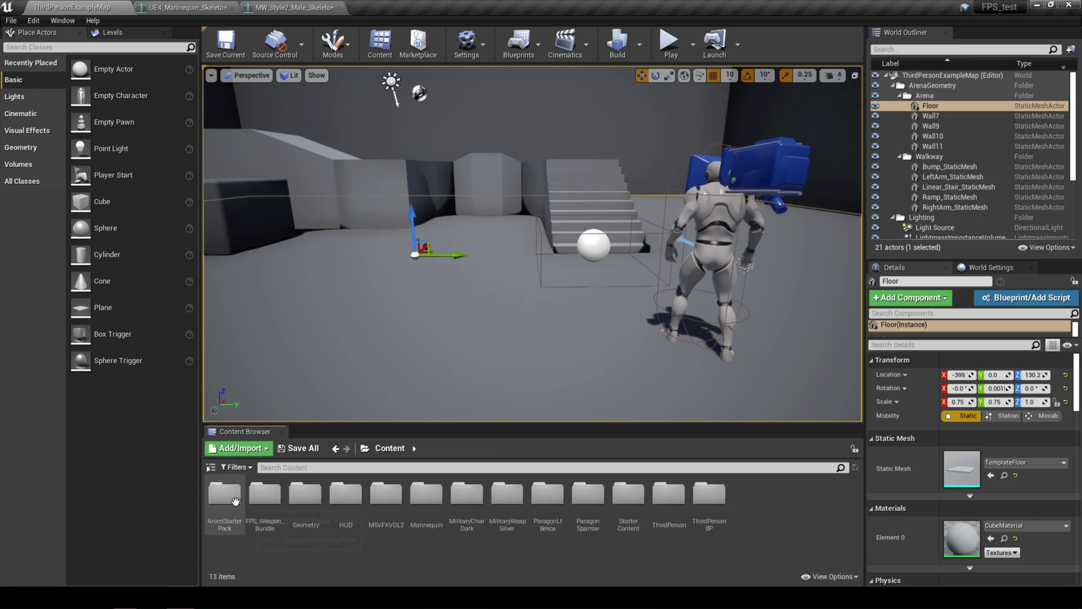
Find the Idle_Pistol animation in the AnimStarterPack folder and select it.
double_click(224, 496)
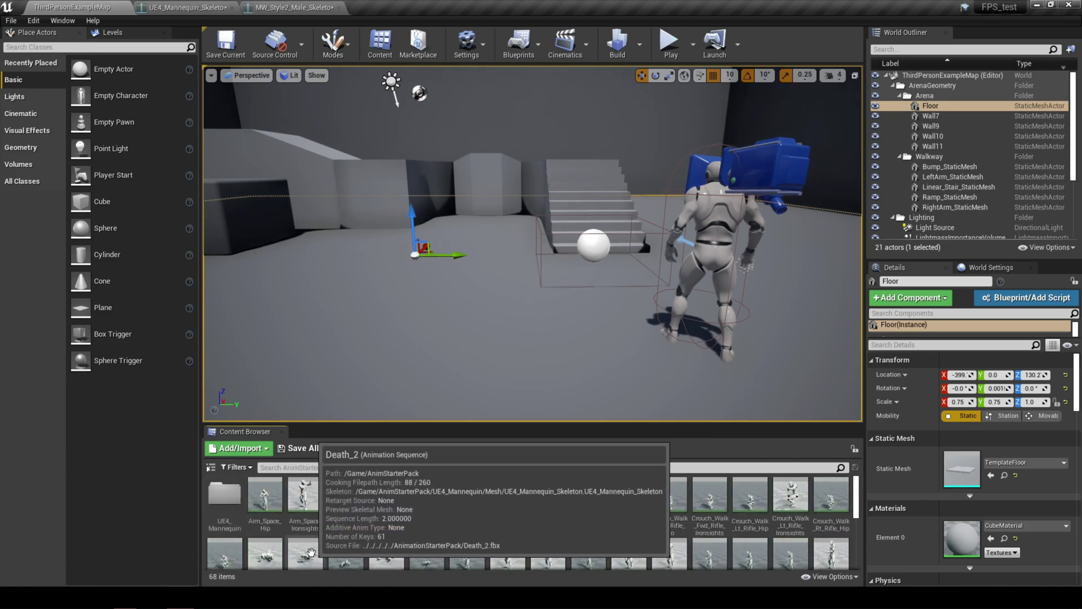
scroll(315, 550, "down", 2)
scroll(308, 562, "down", 2)
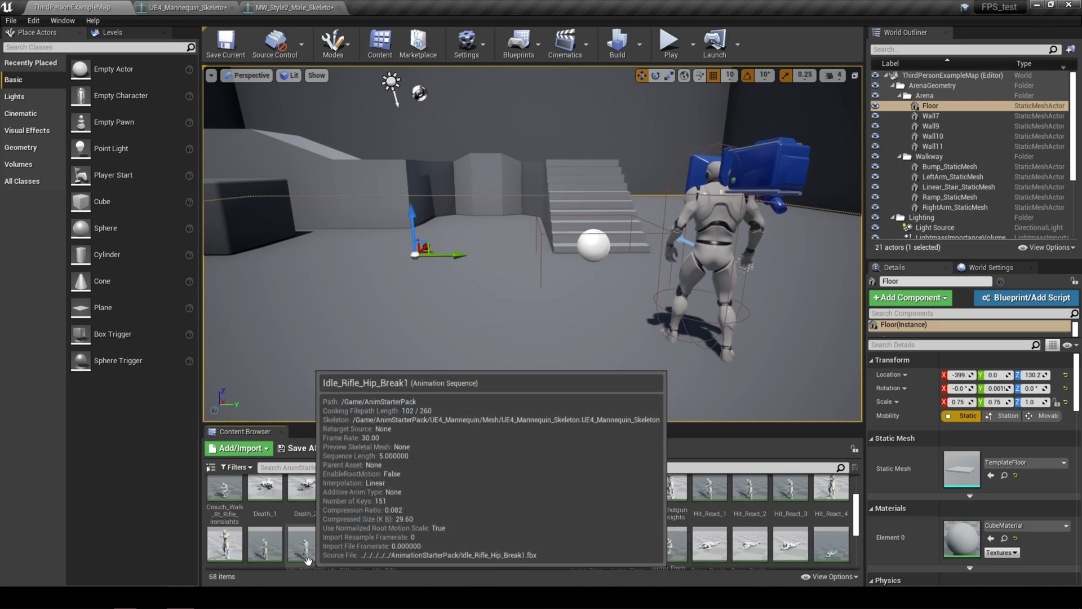
double_click(225, 508)
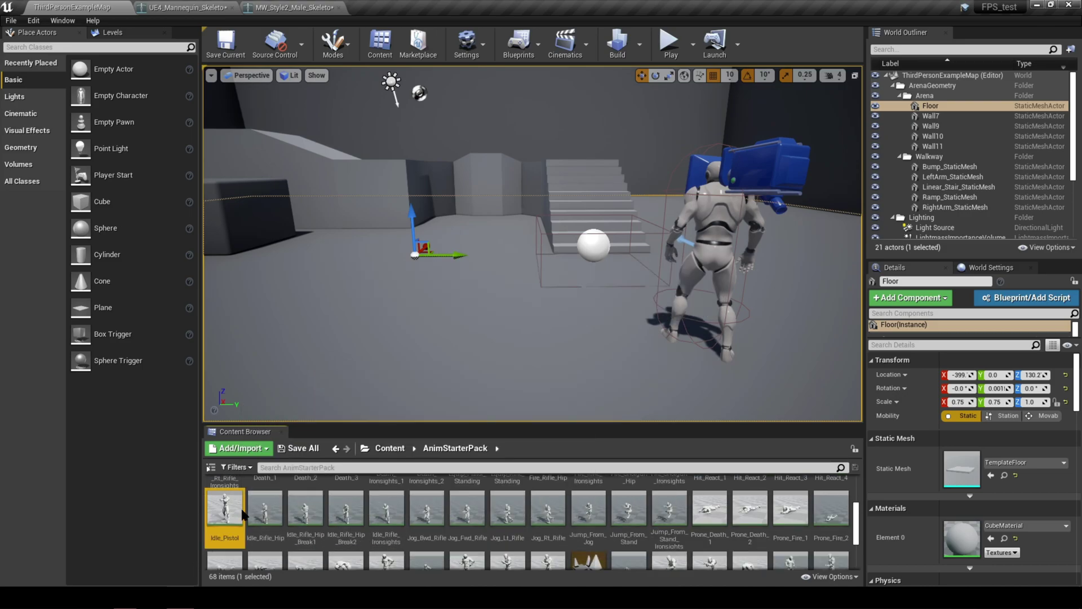
Duplicate the Idle_Pistol animation and retarget the copy to the MW_Style2_Male_Skeleton.
left_click(444, 8)
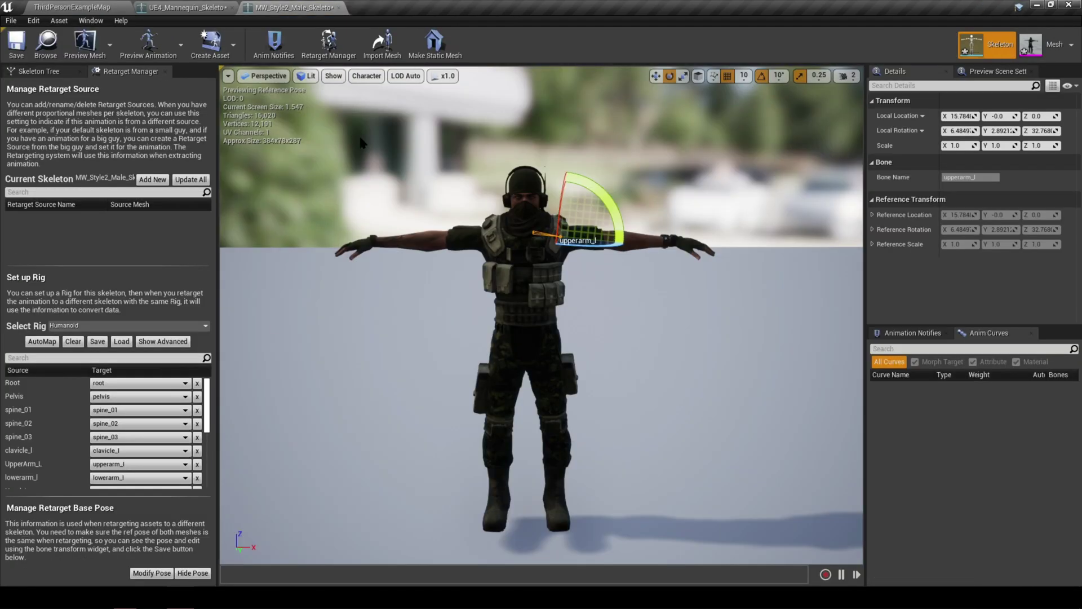
left_click(82, 6)
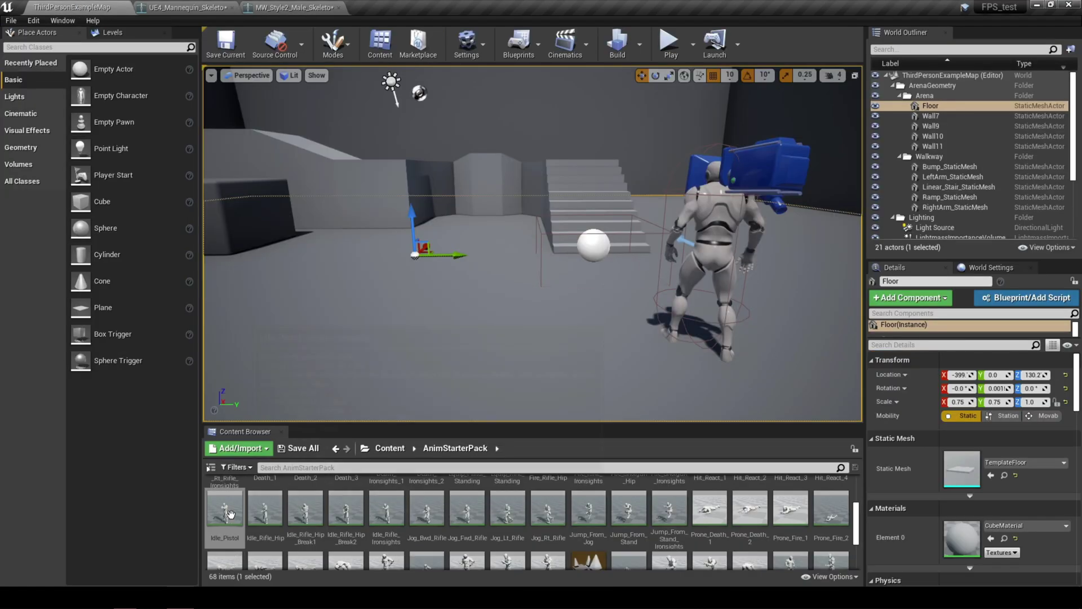
right_click(224, 521)
mouse_move(328, 206)
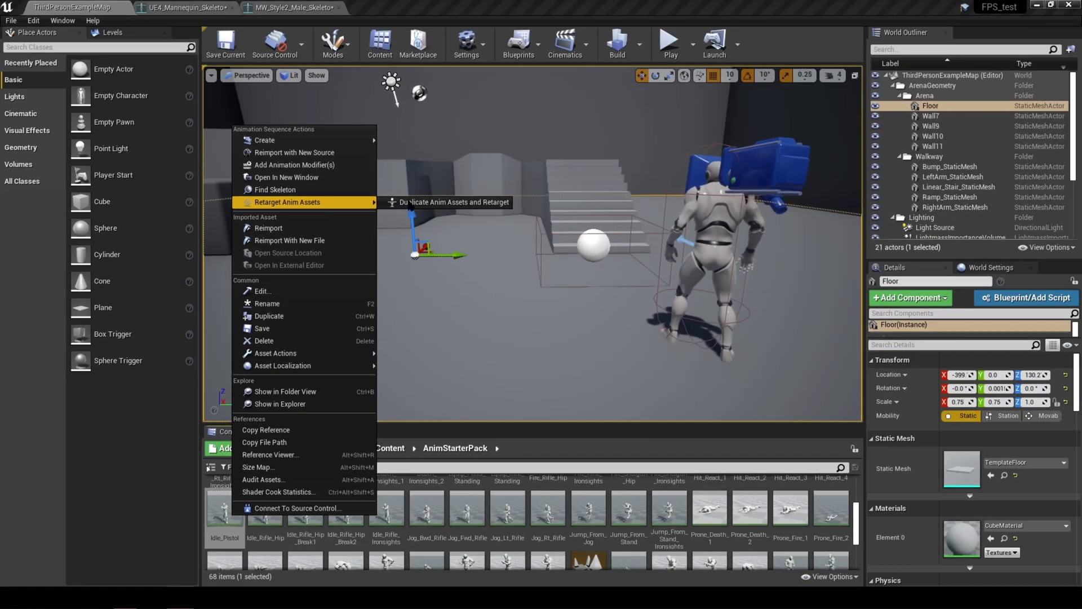
left_click(493, 188)
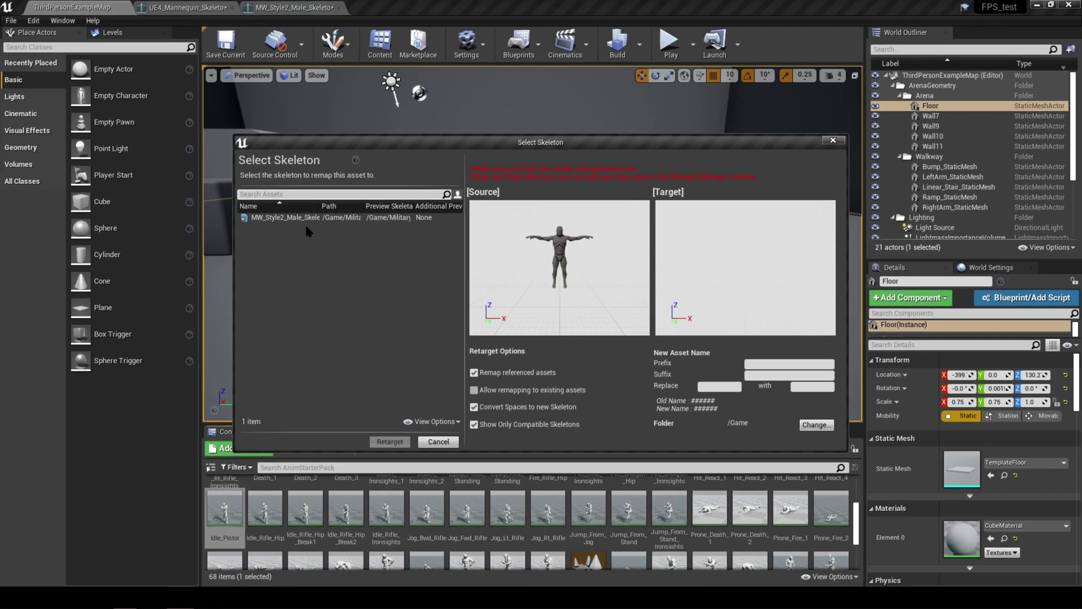
left_click(304, 219)
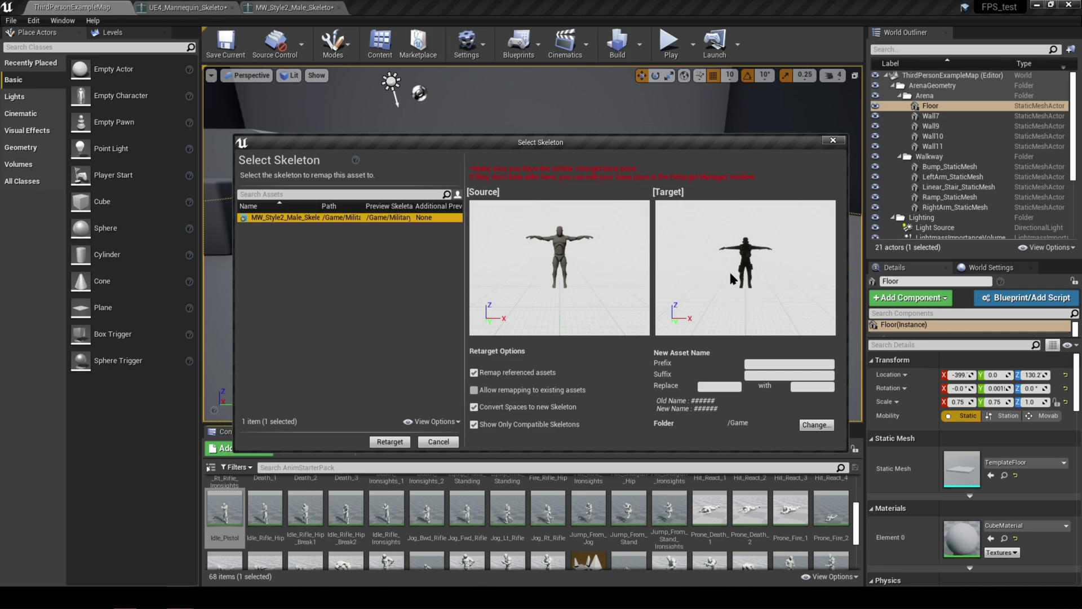
left_click(743, 280)
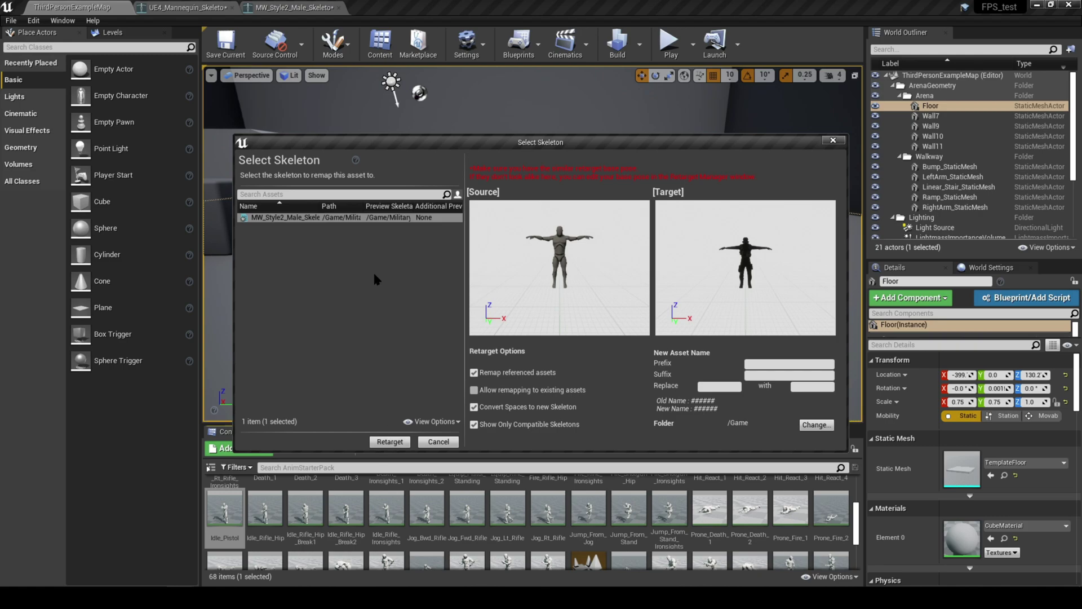
left_click(341, 217)
left_click(390, 439)
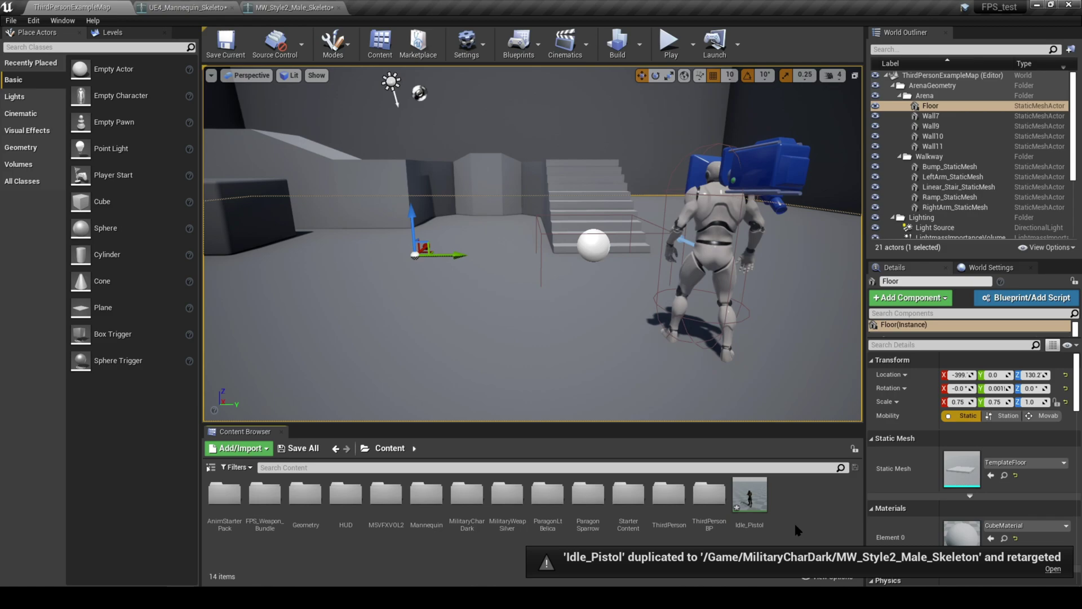
Open the retargeted Idle_Pistol animation and examine how it plays on the soldier.
double_click(749, 495)
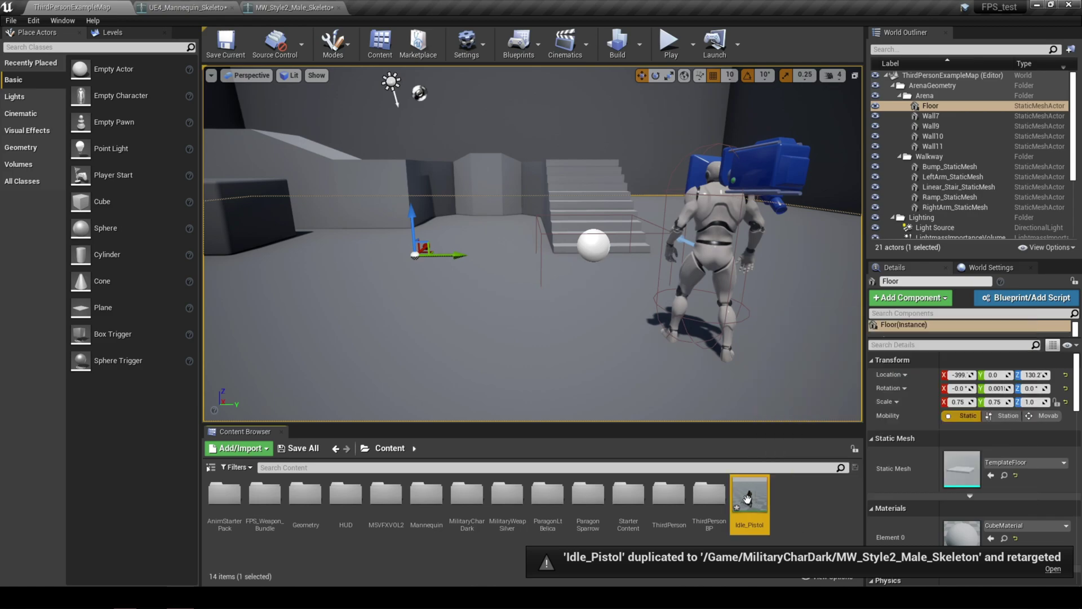
right_click_drag(617, 337, 563, 355)
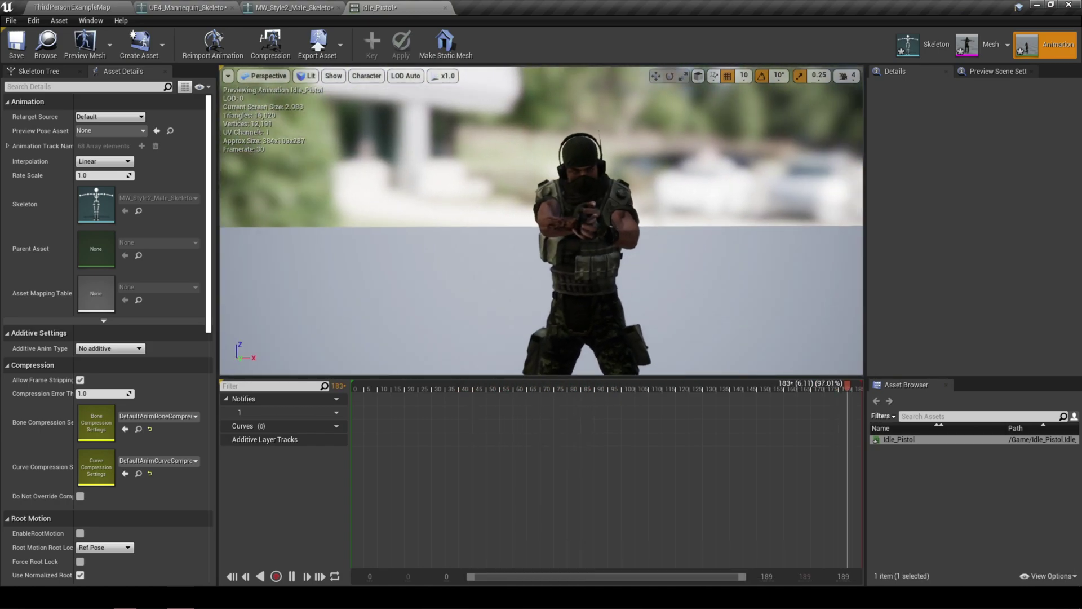
right_click_drag(564, 243, 564, 225)
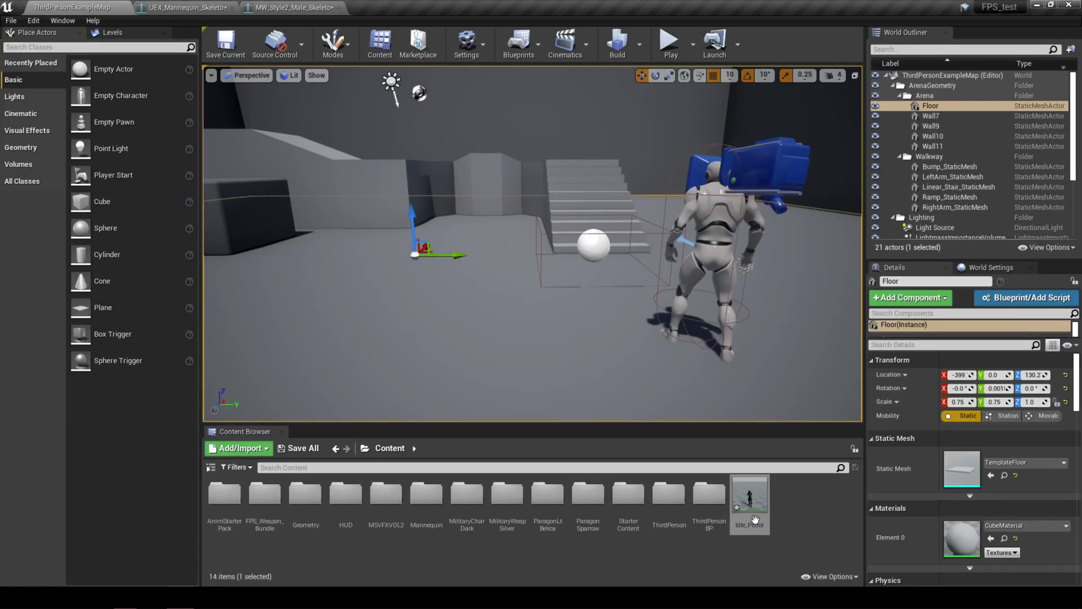
Delete the retargeted Idle_Pistol copy from the Content folder.
mouse_move(763, 508)
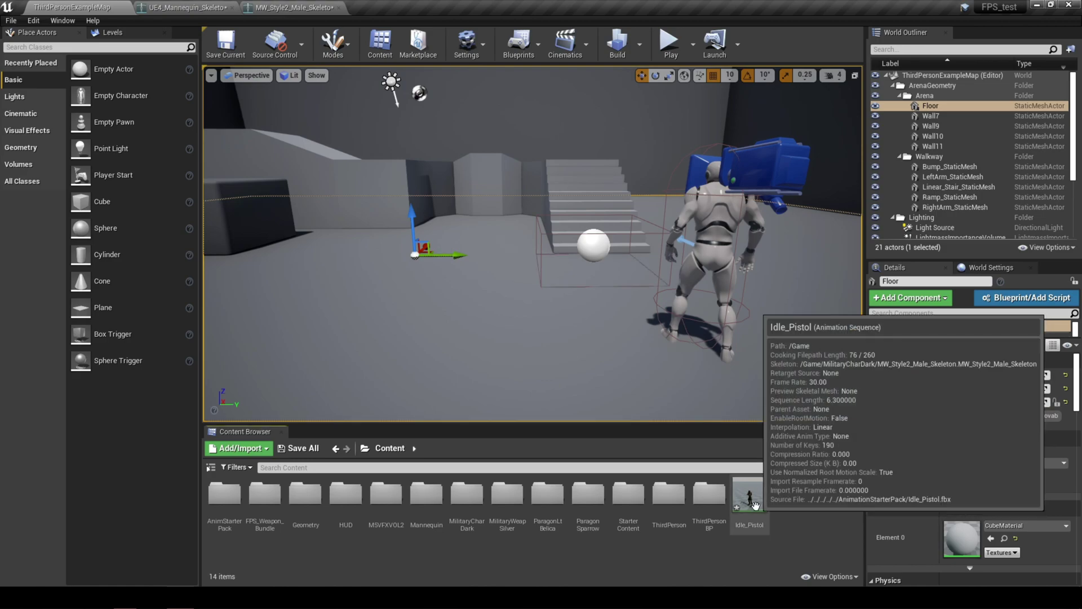
right_click(759, 504)
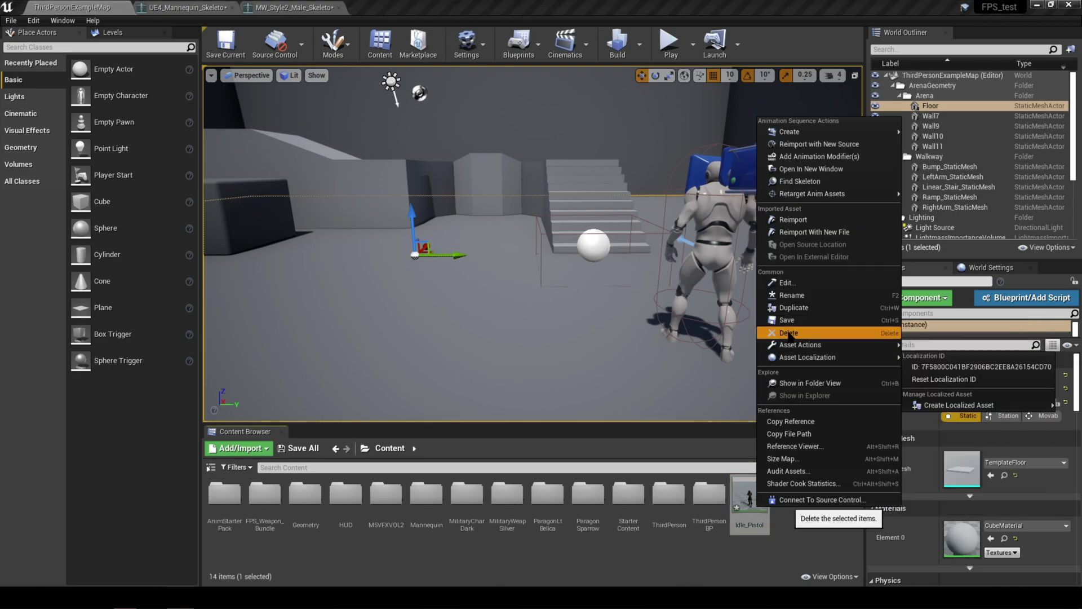
left_click(789, 332)
left_click(476, 479)
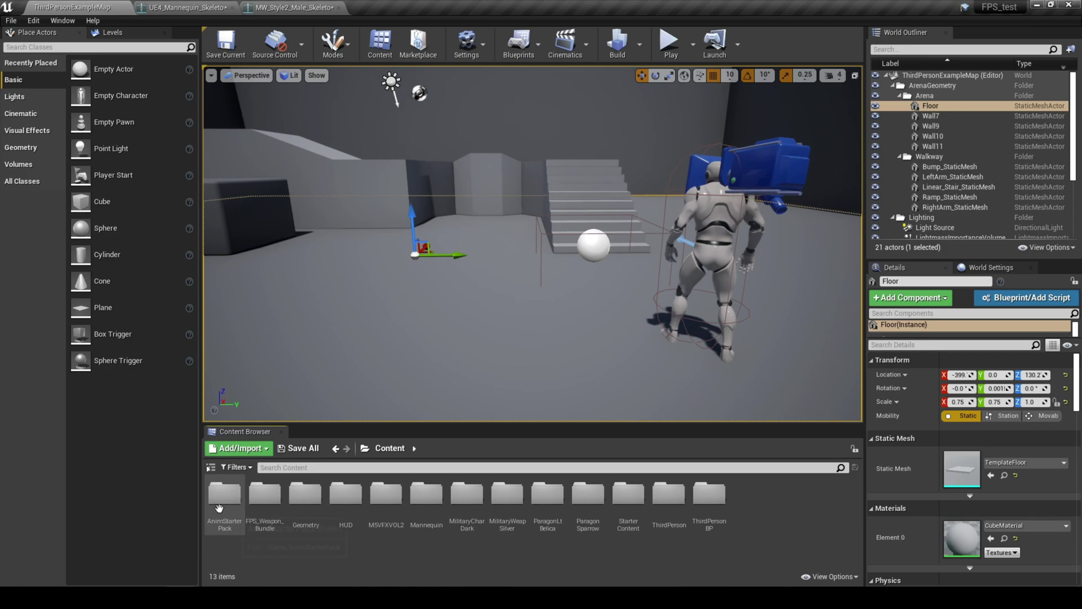
Open the UE4ASP_HeroTPP_AnimBlueprint from the AnimStarterPack folder.
double_click(220, 507)
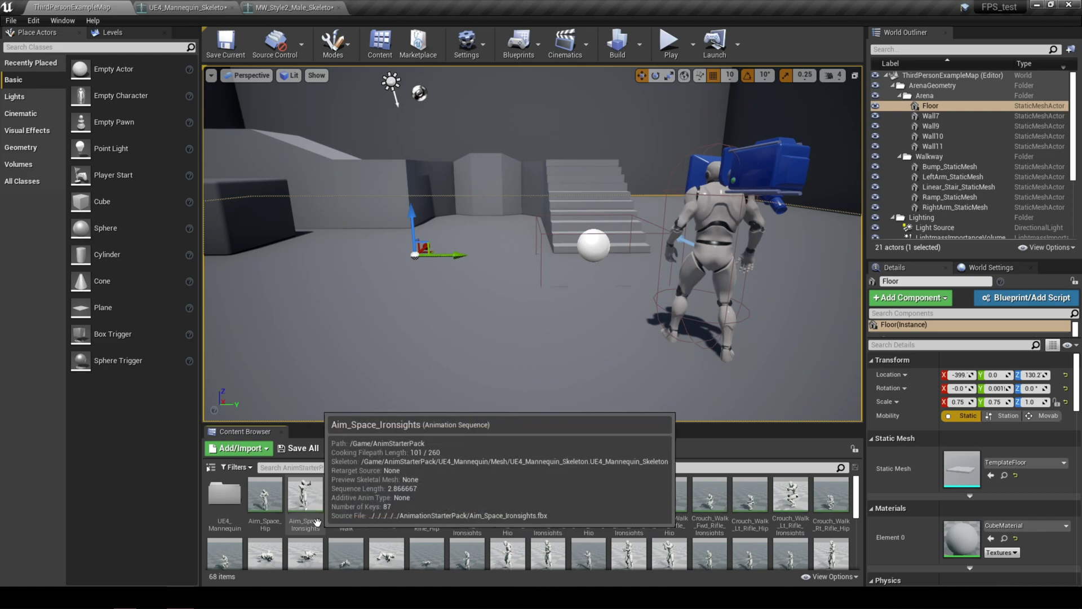
scroll(464, 536, "down", 2)
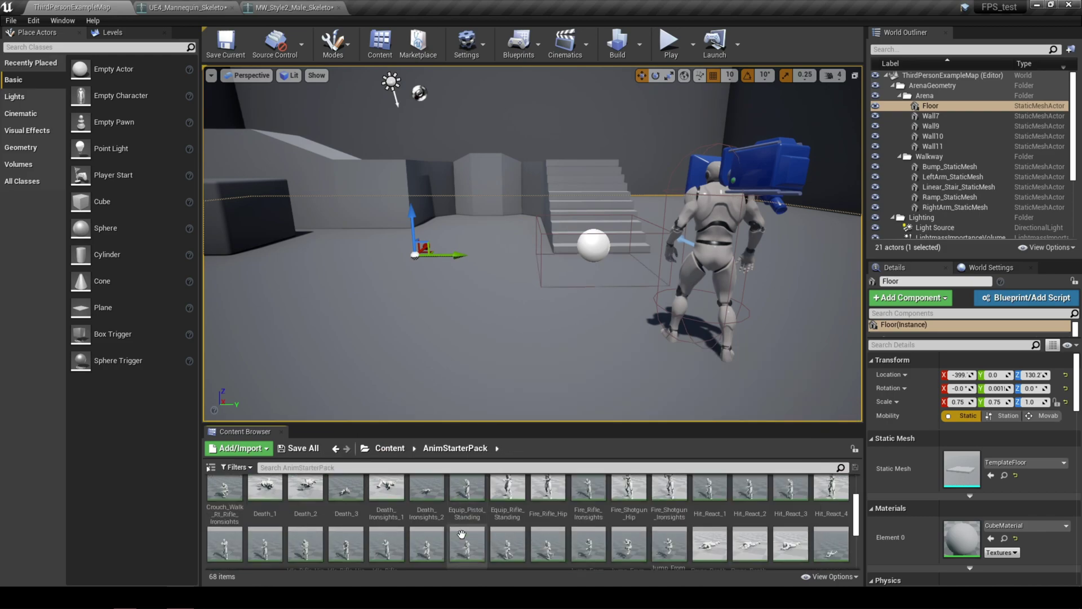
scroll(462, 533, "down", 3)
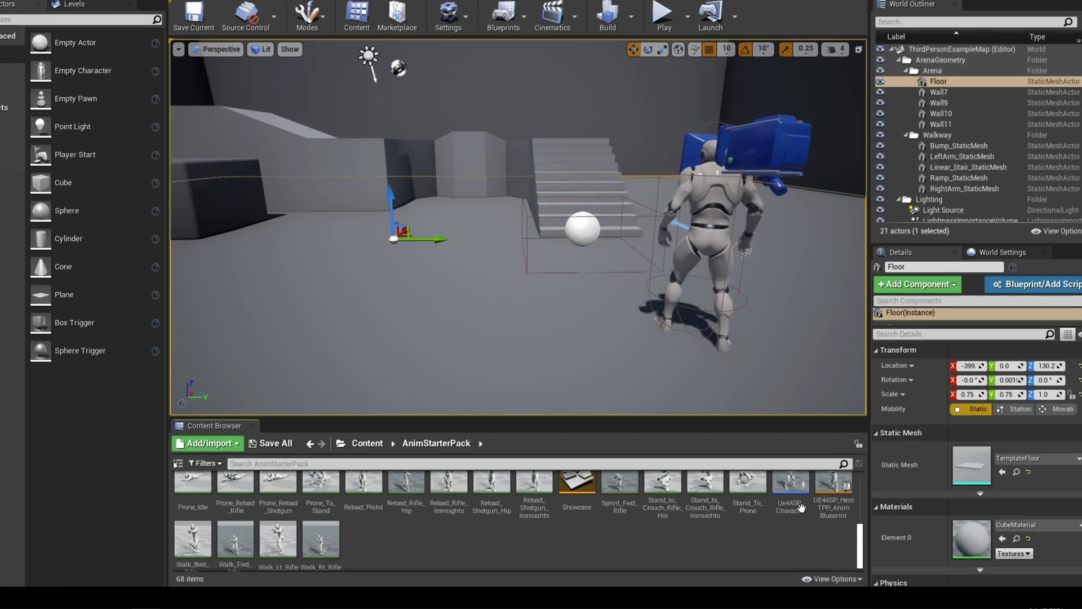
mouse_move(827, 488)
double_click(866, 443)
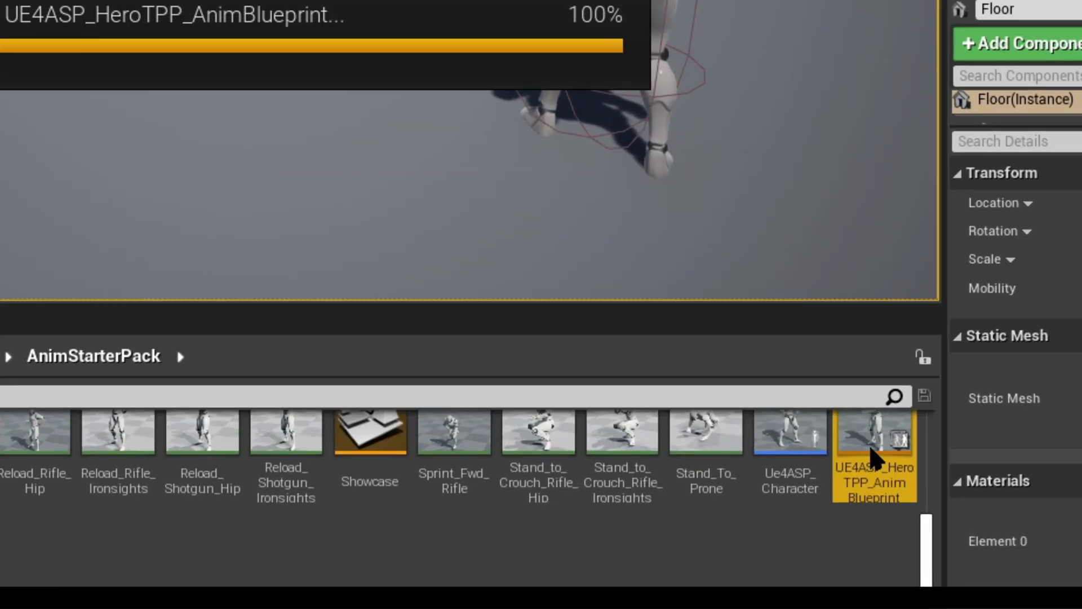
Examine the animation blueprint's AnimGraph and the states inside its Locomotion state machine.
scroll(316, 256, "down", 5)
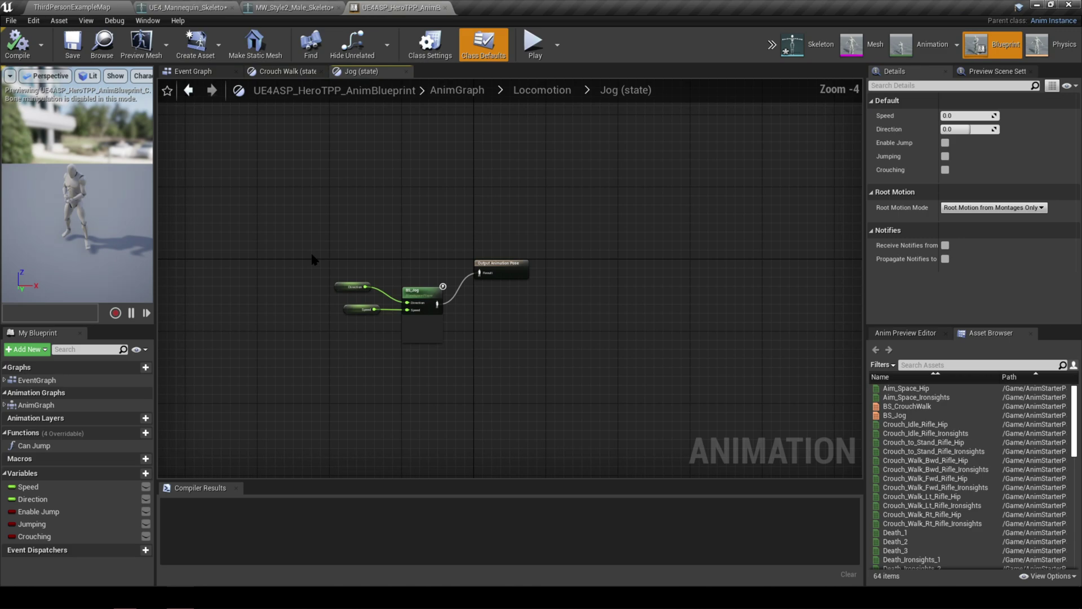
scroll(315, 254, "up", 2)
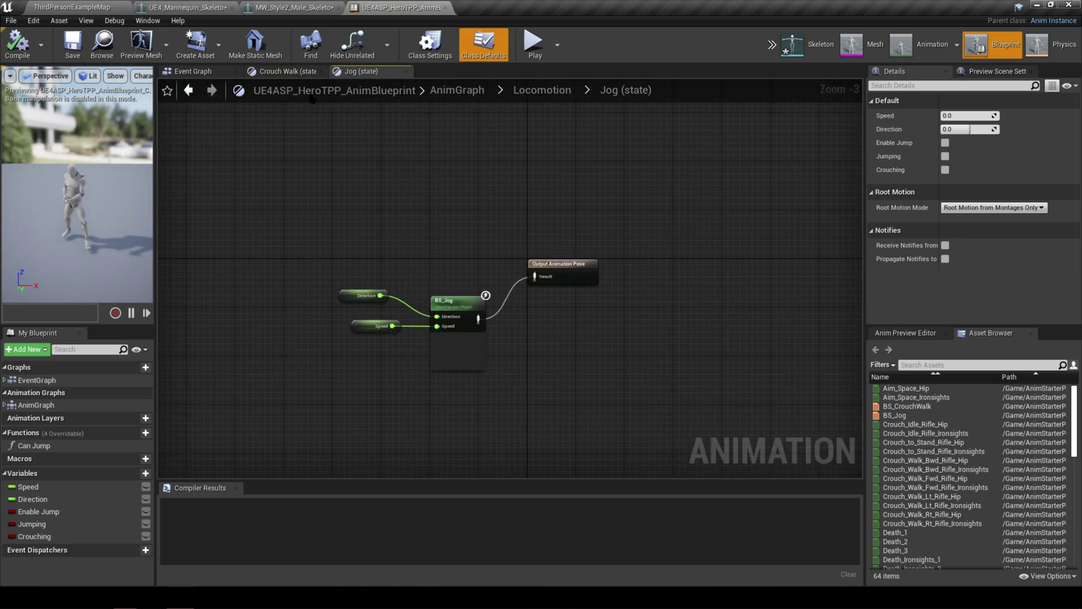
left_click(457, 91)
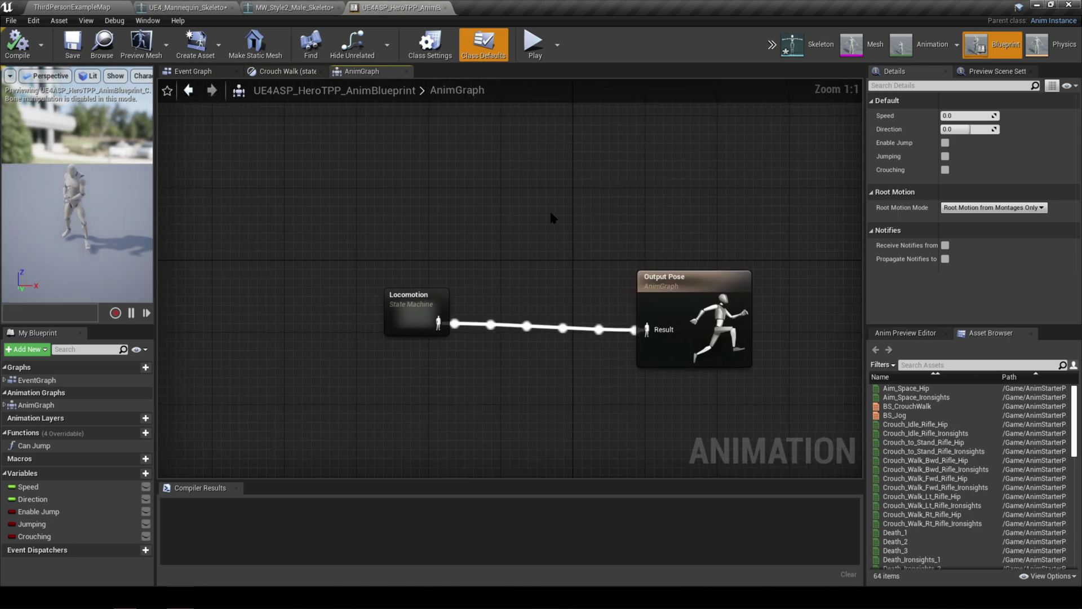
right_click_drag(458, 210, 448, 221)
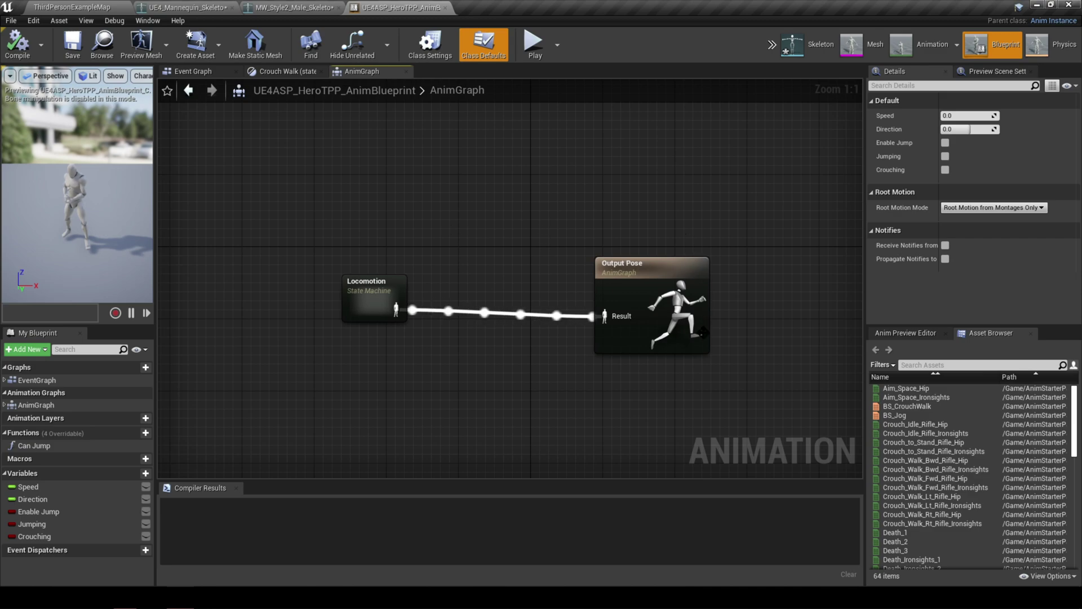
double_click(368, 287)
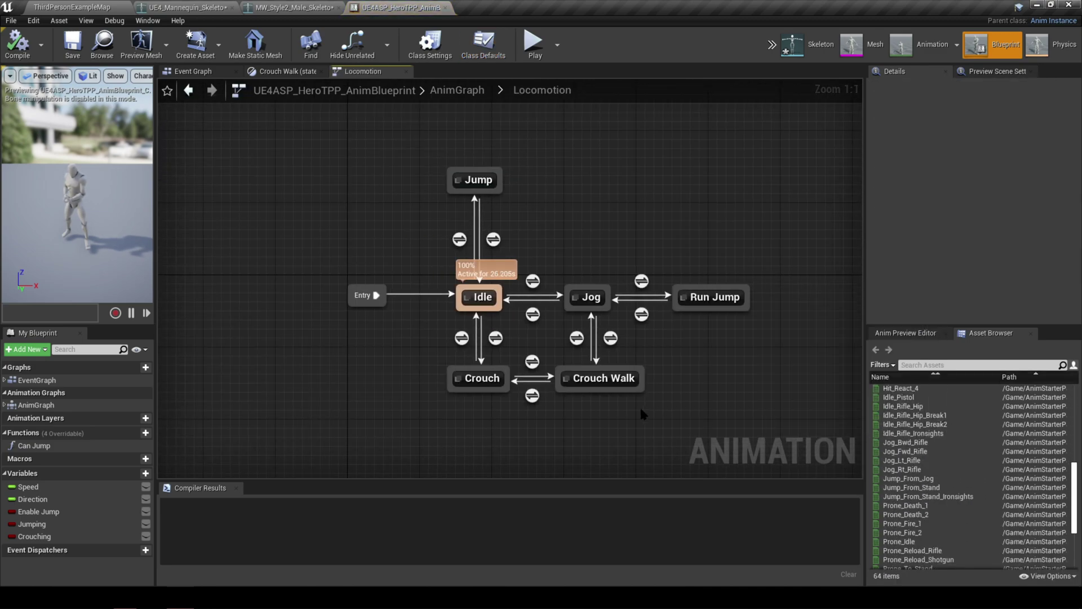
left_click(284, 72)
scroll(415, 163, "down", 2)
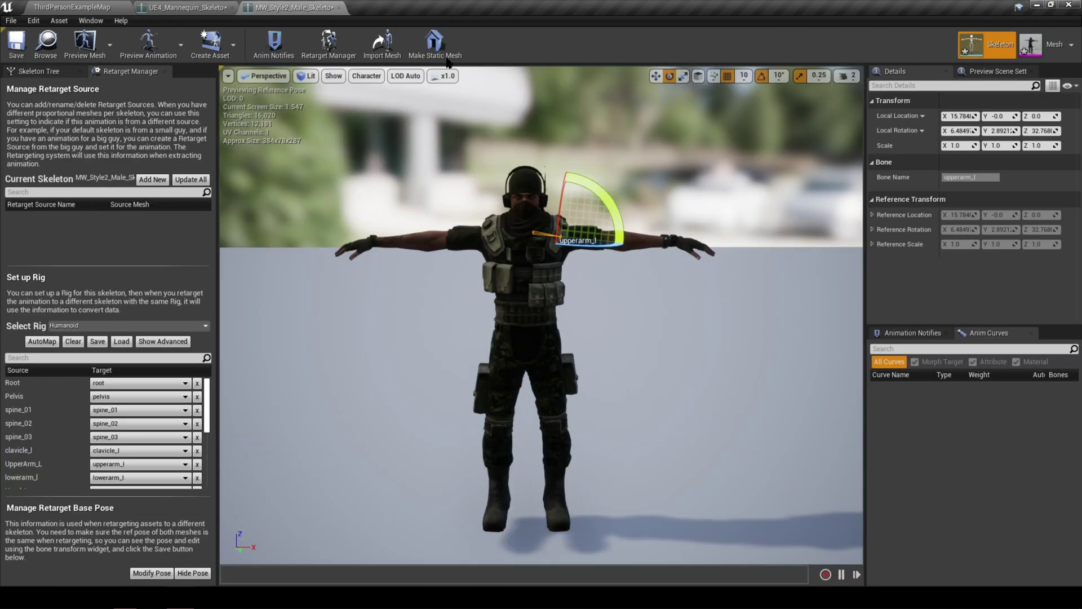
Duplicate UE4ASP_HeroTPP_AnimBlueprint with its referenced assets and retarget the copies to the MW_Style2_Male_Skeleton.
left_click(68, 6)
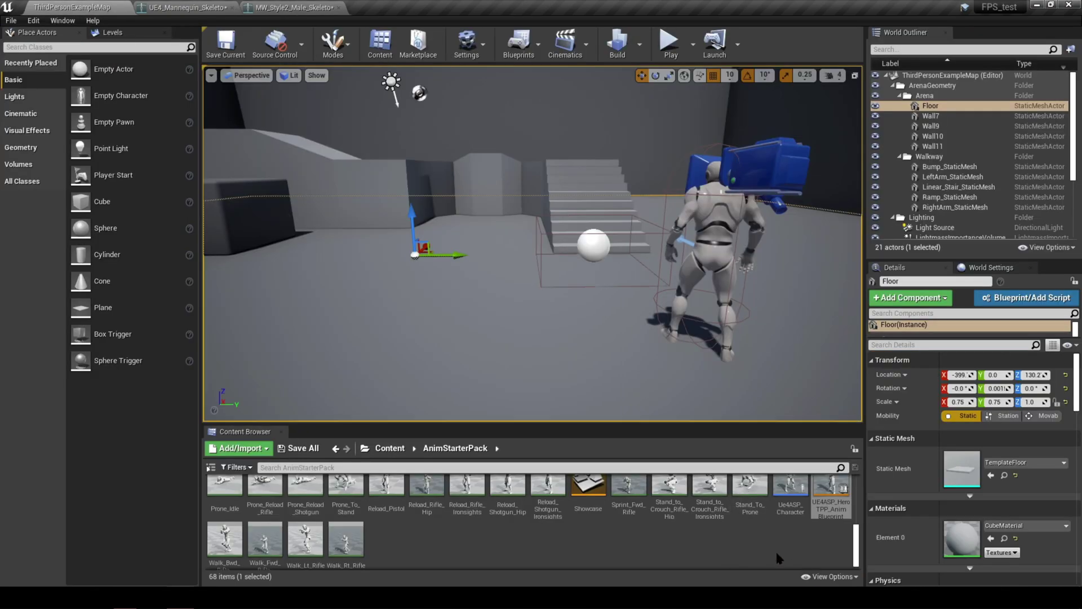
left_click(744, 543)
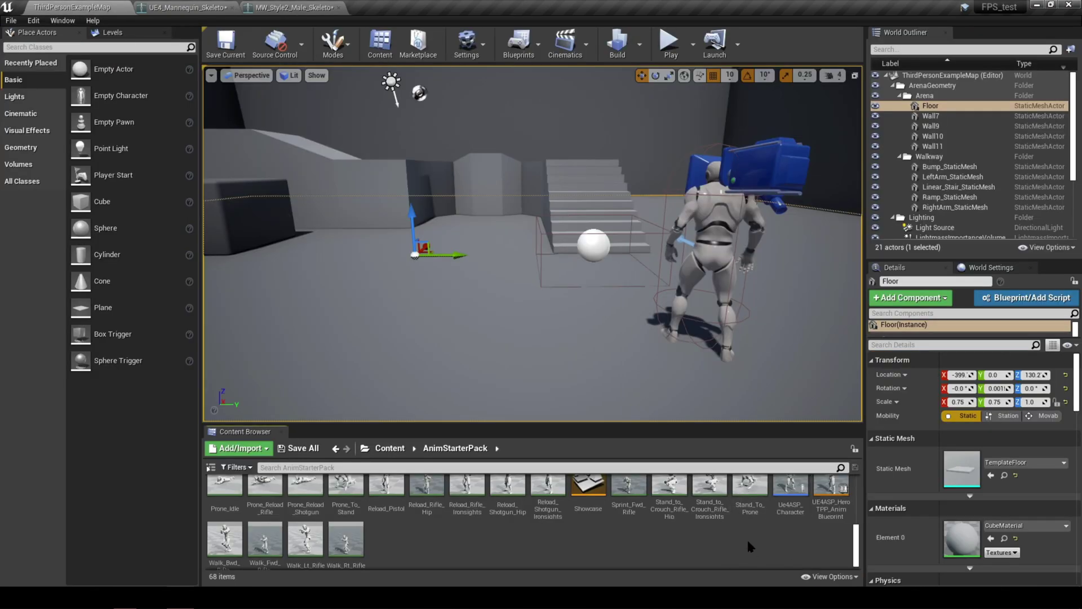
left_click(825, 494)
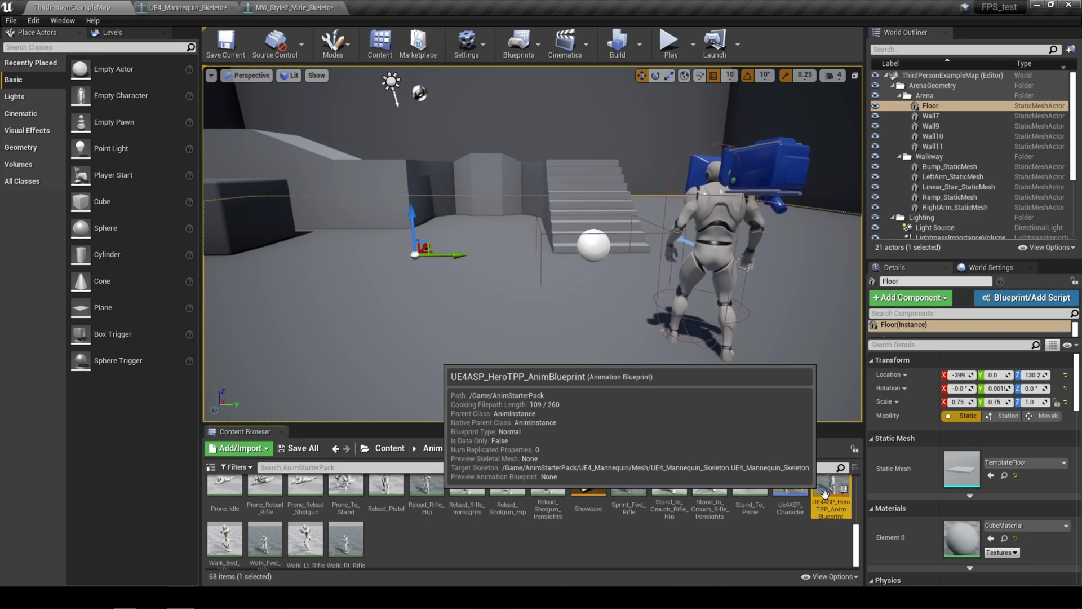
right_click(825, 494)
mouse_move(879, 226)
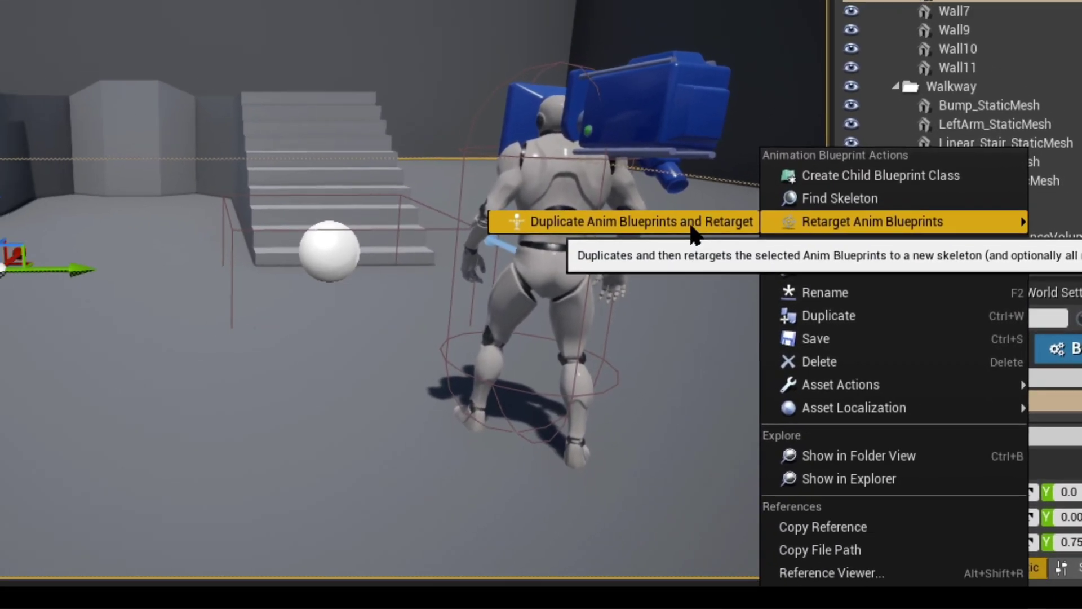
left_click(775, 226)
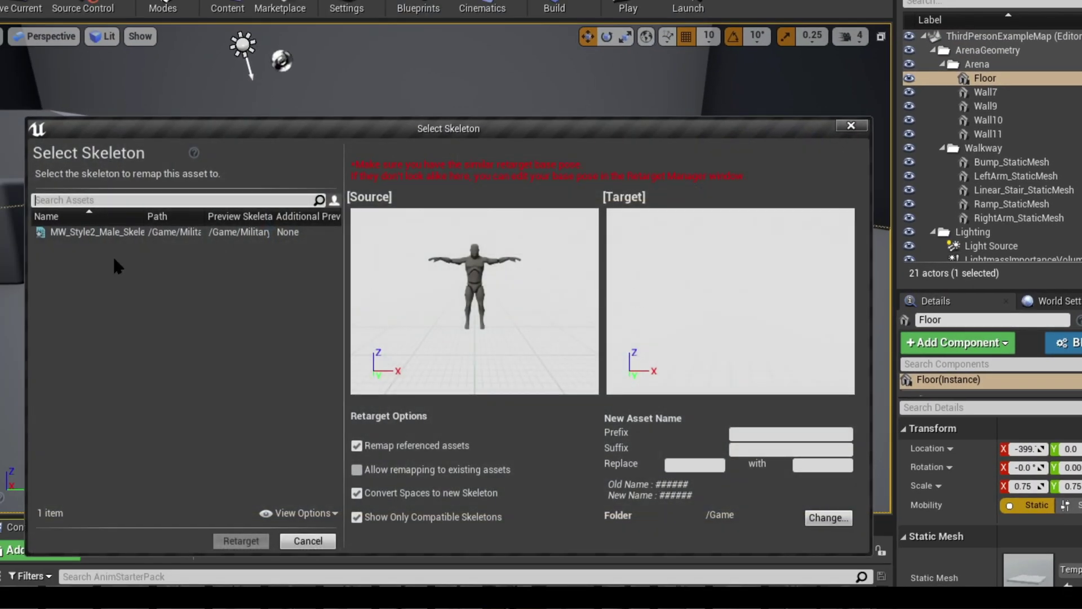
left_click(119, 232)
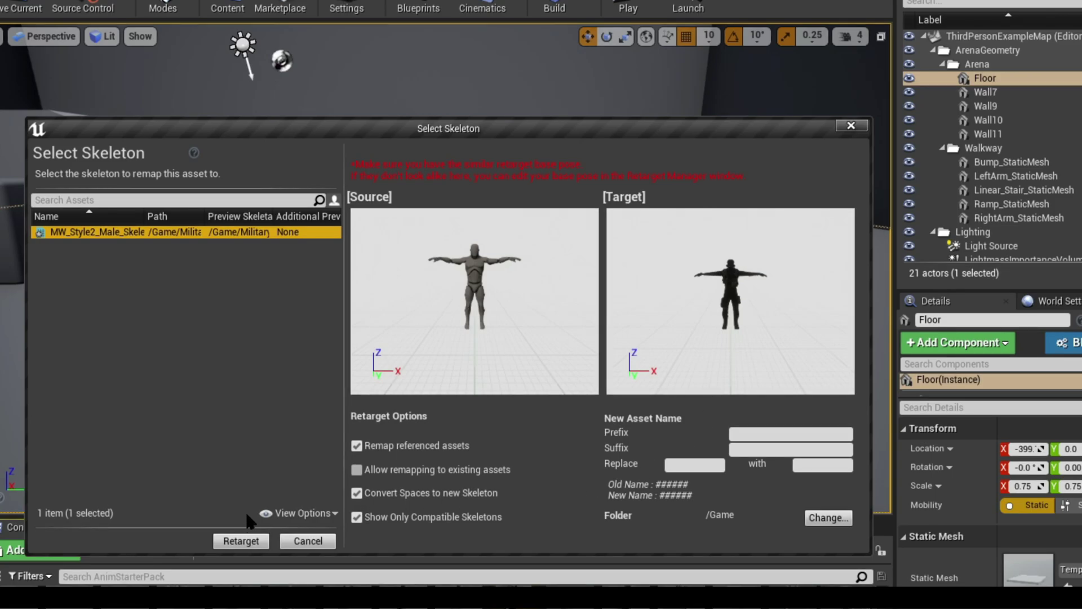
left_click(239, 540)
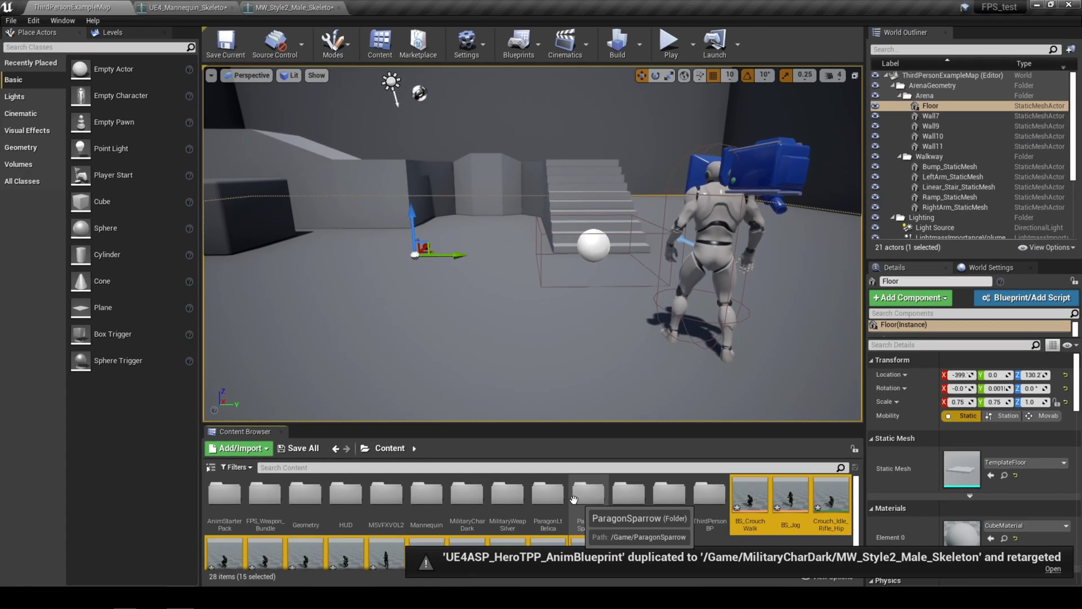
scroll(573, 499, "down", 1)
left_click(739, 534)
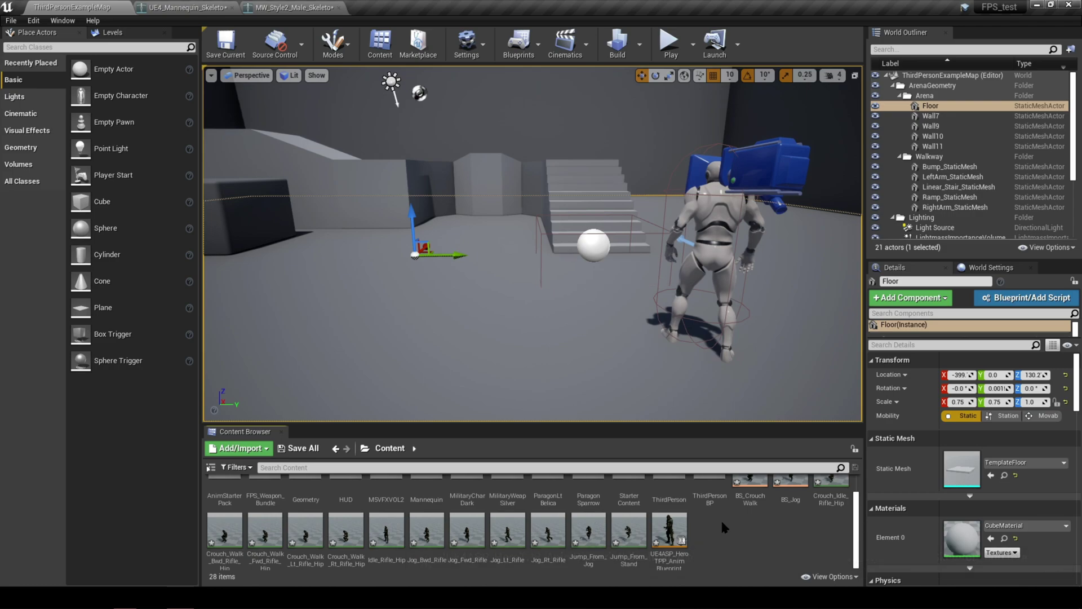
Open the ThirdPersonCharacter blueprint from the Blueprints folder inside ThirdPersonBP.
scroll(717, 532, "up", 1)
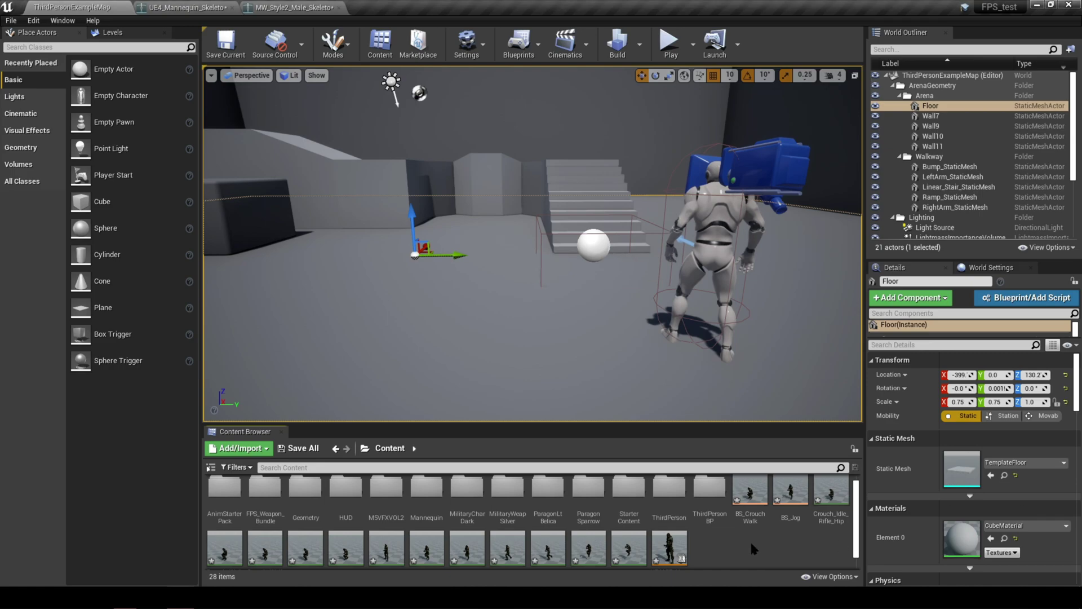
double_click(709, 489)
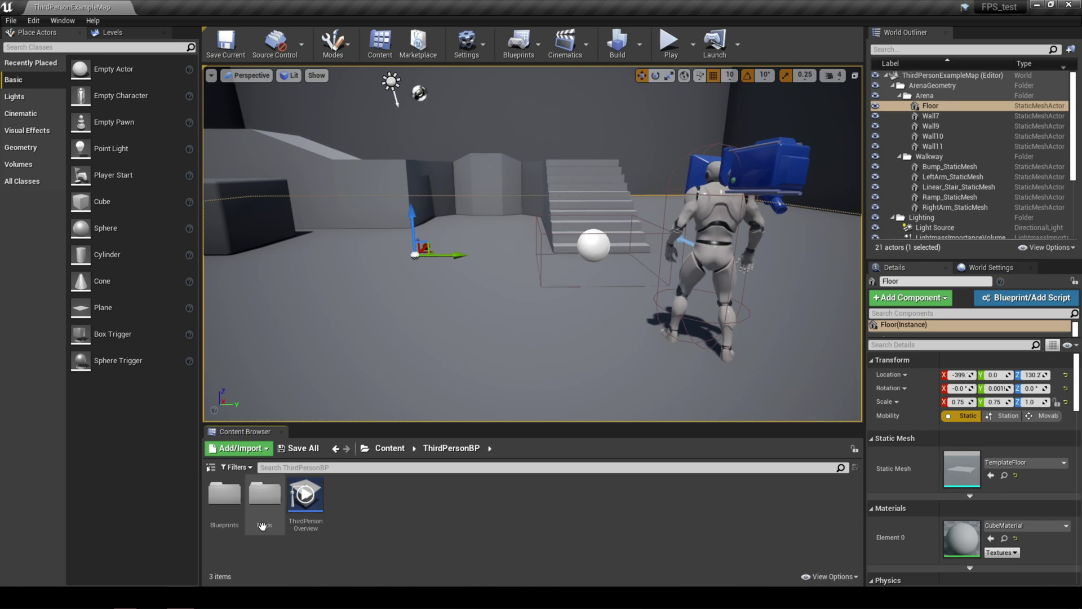
double_click(224, 501)
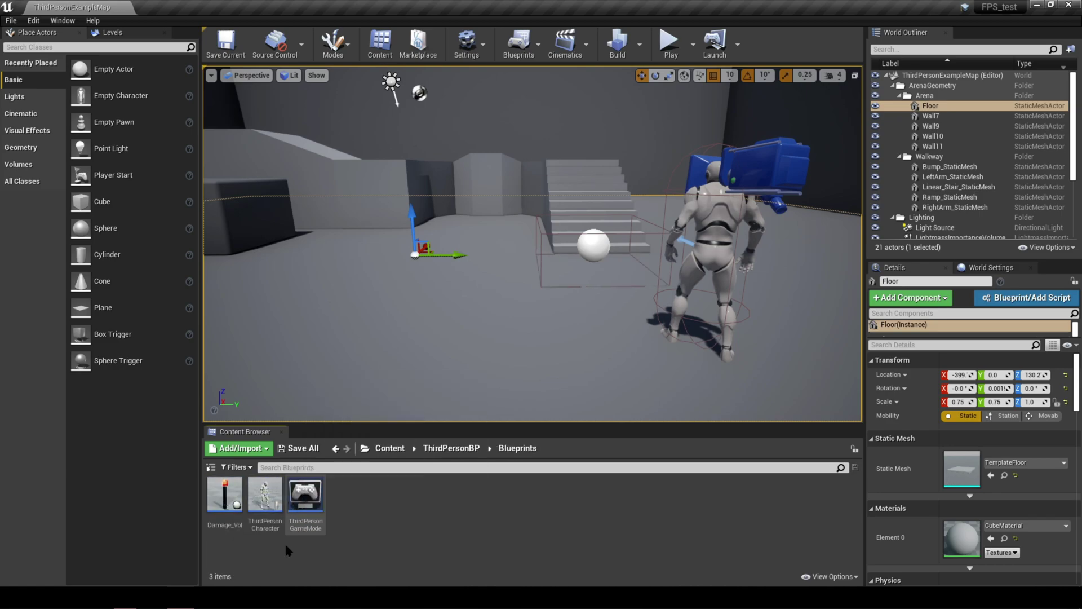
double_click(265, 496)
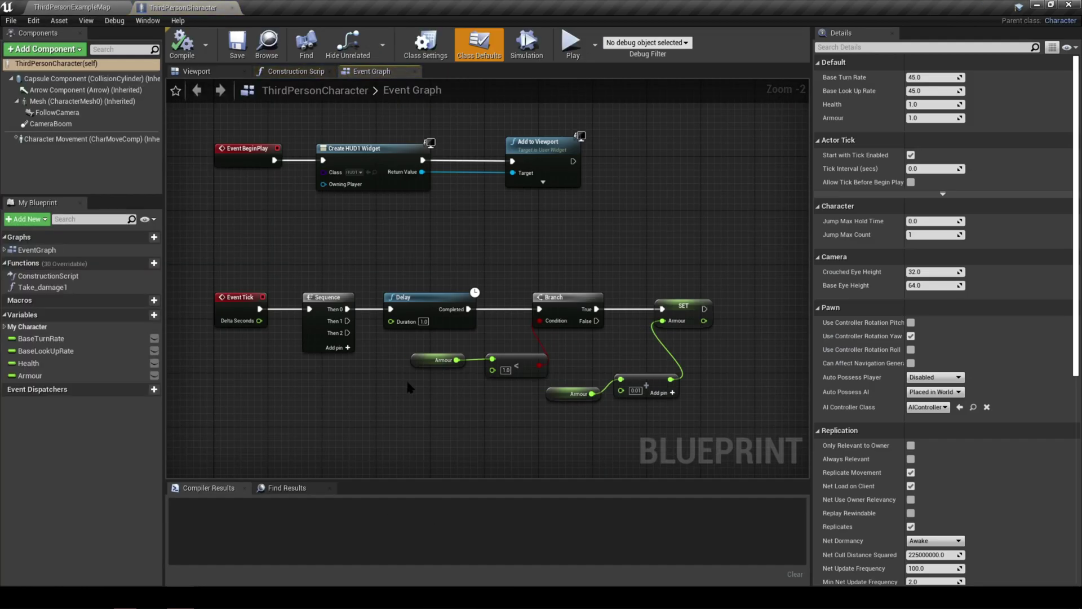
Set the skeletal mesh of the character's Mesh component to MW_Style2_Male.
scroll(354, 245, "down", 1)
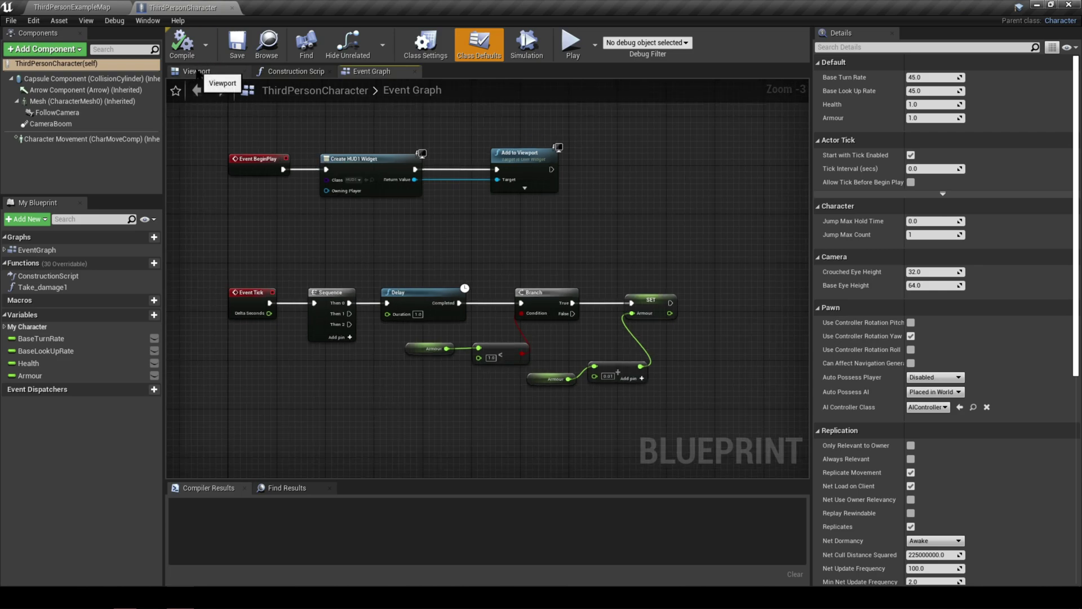
left_click(198, 71)
left_click(481, 249)
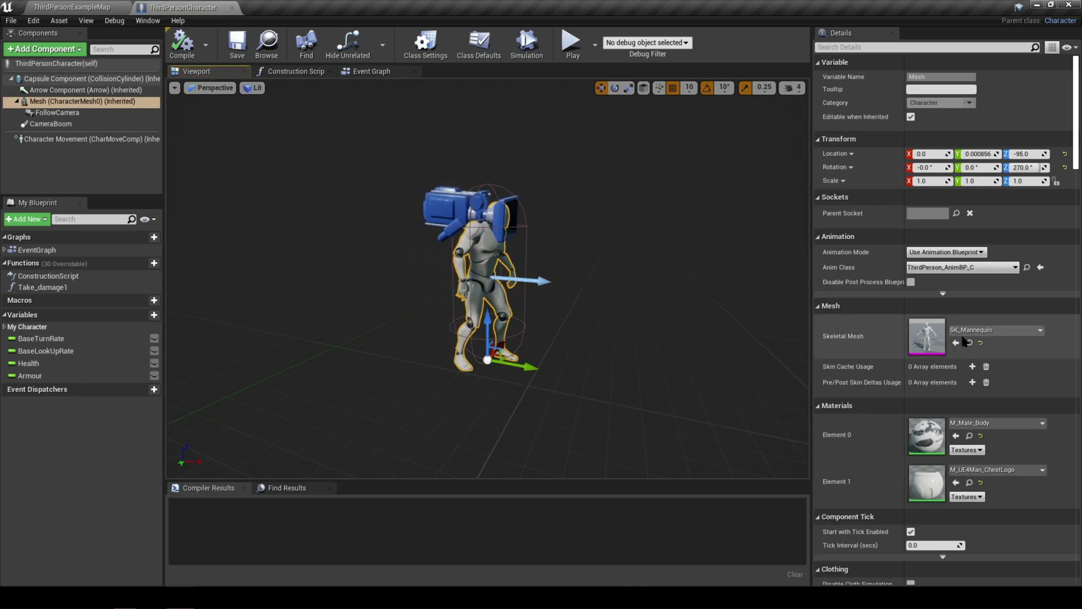
left_click(1011, 331)
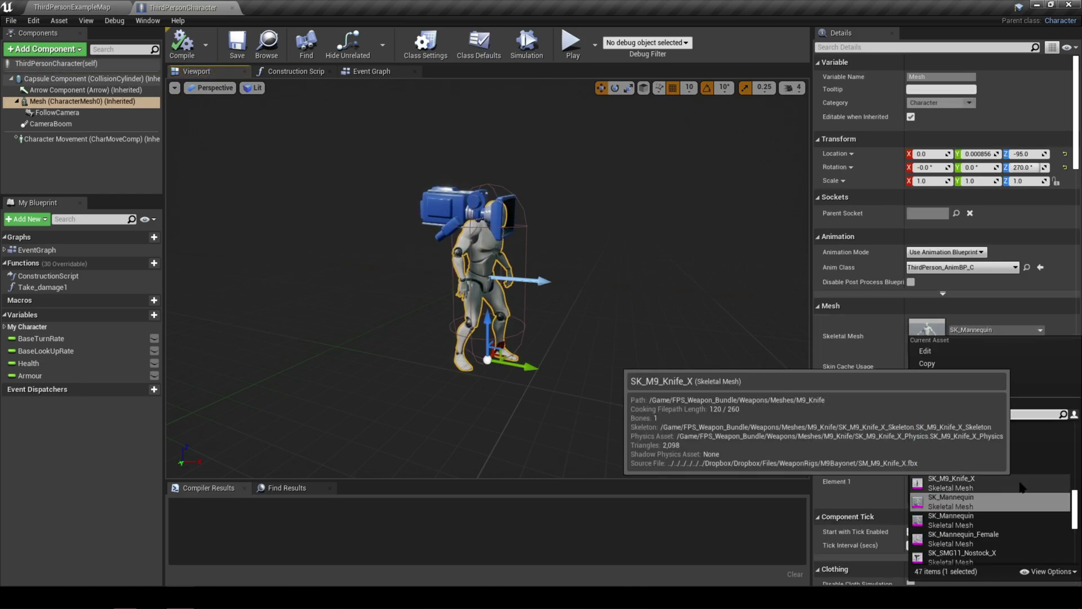
scroll(1014, 456, "down", 5)
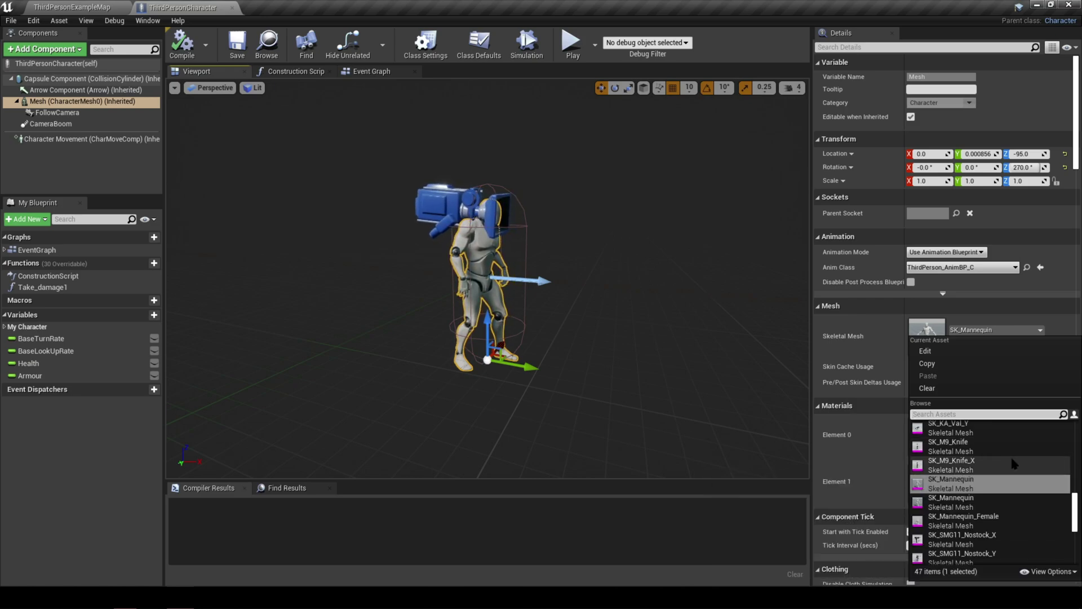
scroll(1011, 474, "up", 6)
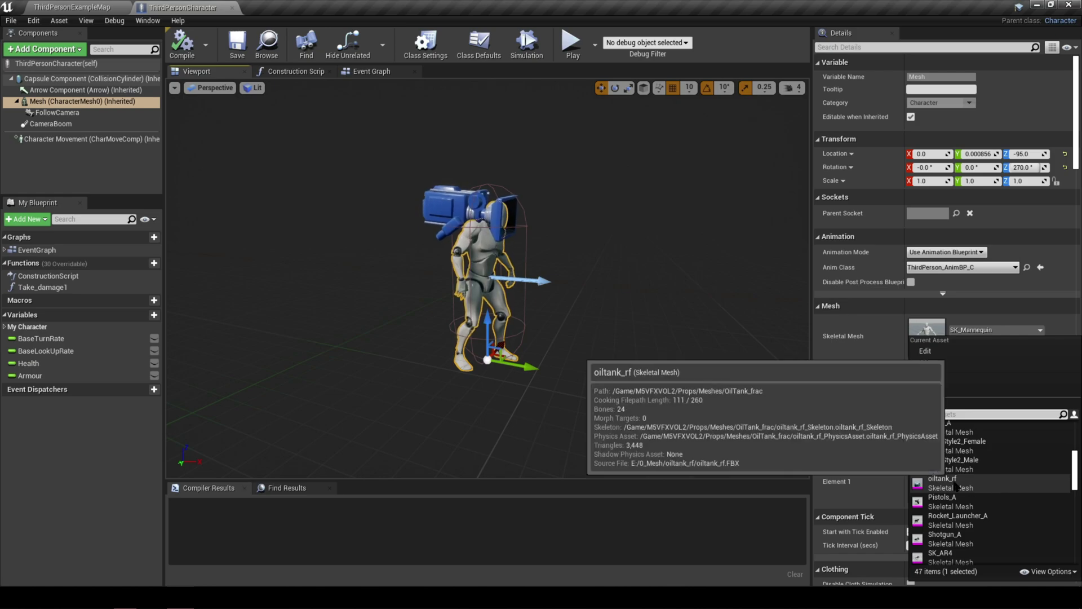
left_click(953, 463)
left_click_drag(486, 278, 456, 259)
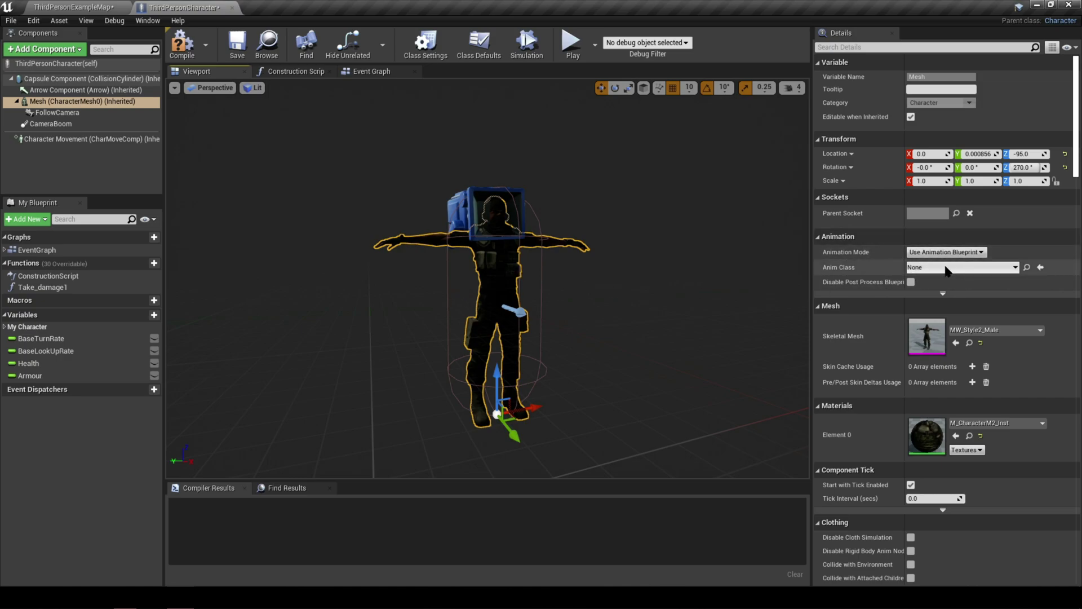
Assign the retargeted UE4ASP_HeroTPP_AnimBlueprint as the mesh's Anim Class and compile the blueprint.
left_click(945, 268)
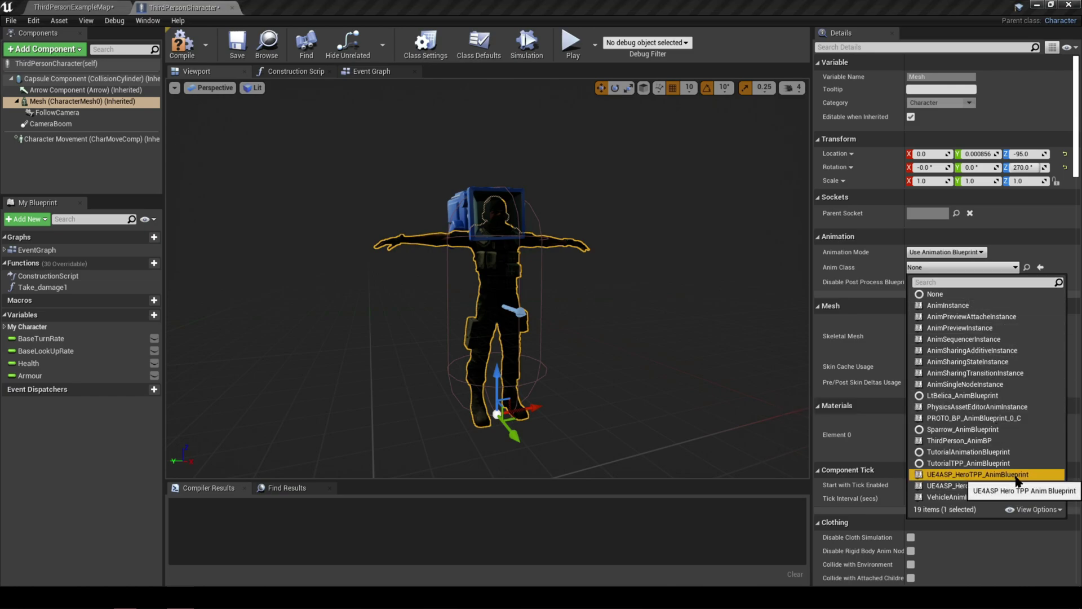
left_click(1016, 485)
left_click(992, 268)
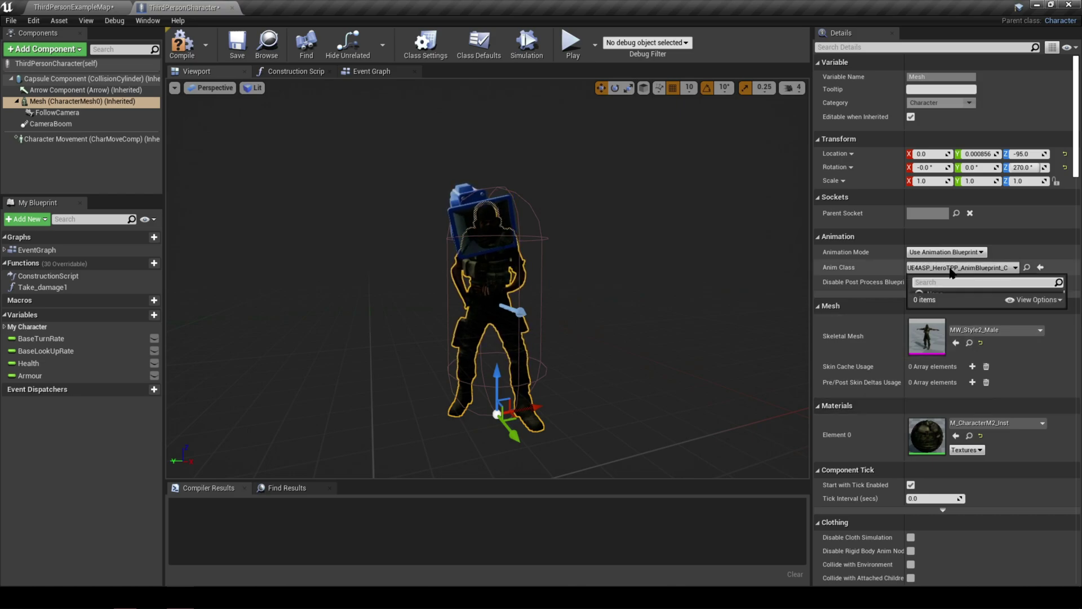
left_click(1012, 484)
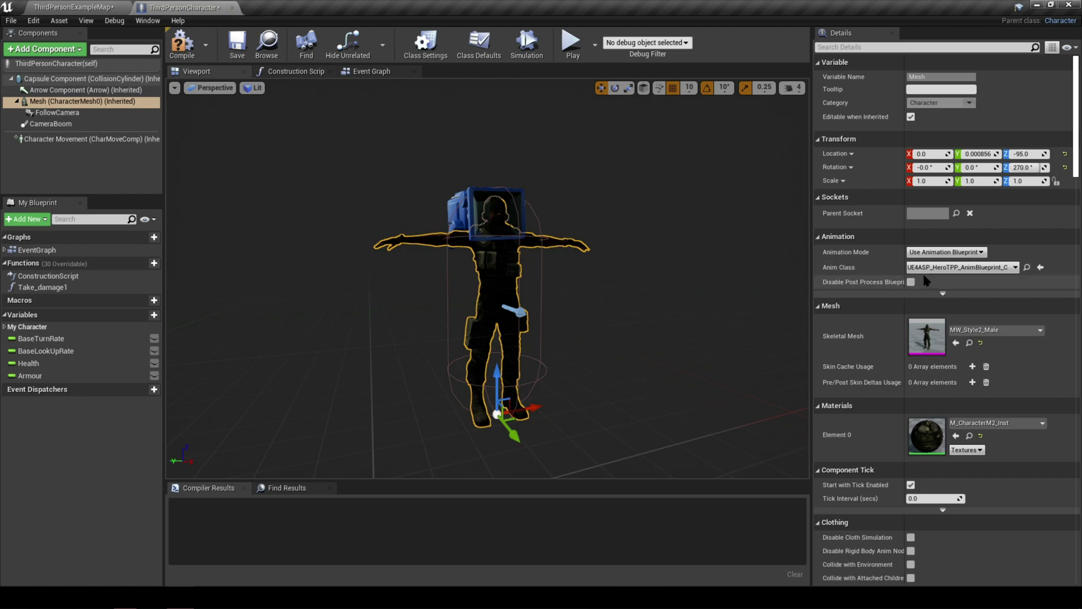
left_click(951, 267)
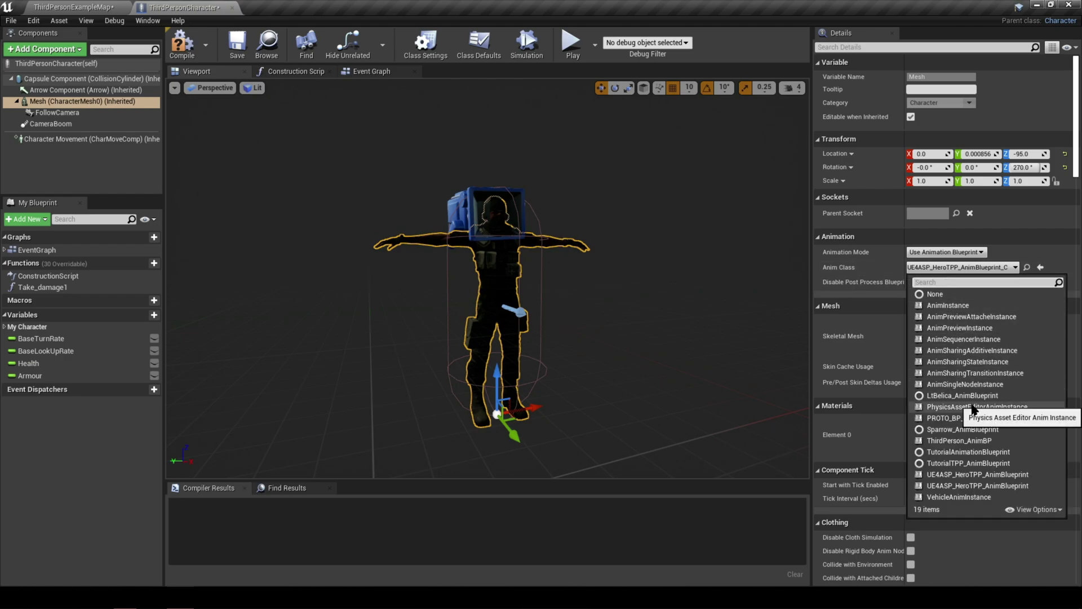
left_click(990, 475)
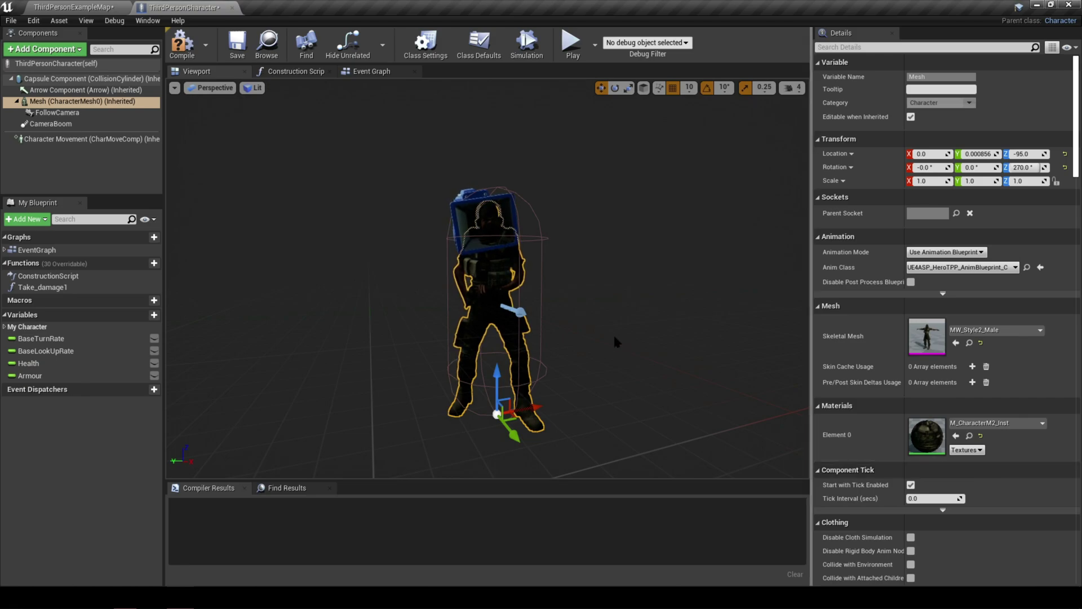
mouse_move(603, 325)
right_mouse_down()
mouse_move(519, 353)
mouse_move(602, 325)
right_mouse_up()
left_click(182, 45)
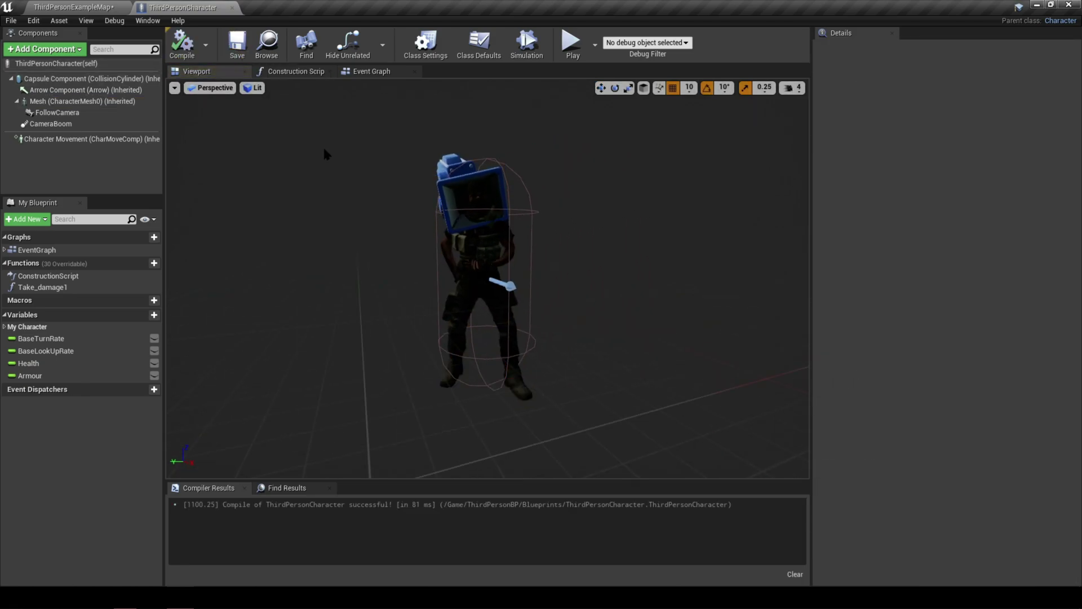
Move the FollowCamera slightly forward of the head to about X 11.29, Y 18.52, Z 3.36 and compile.
left_click(519, 209)
left_click_drag(486, 260, 457, 259)
key("space")
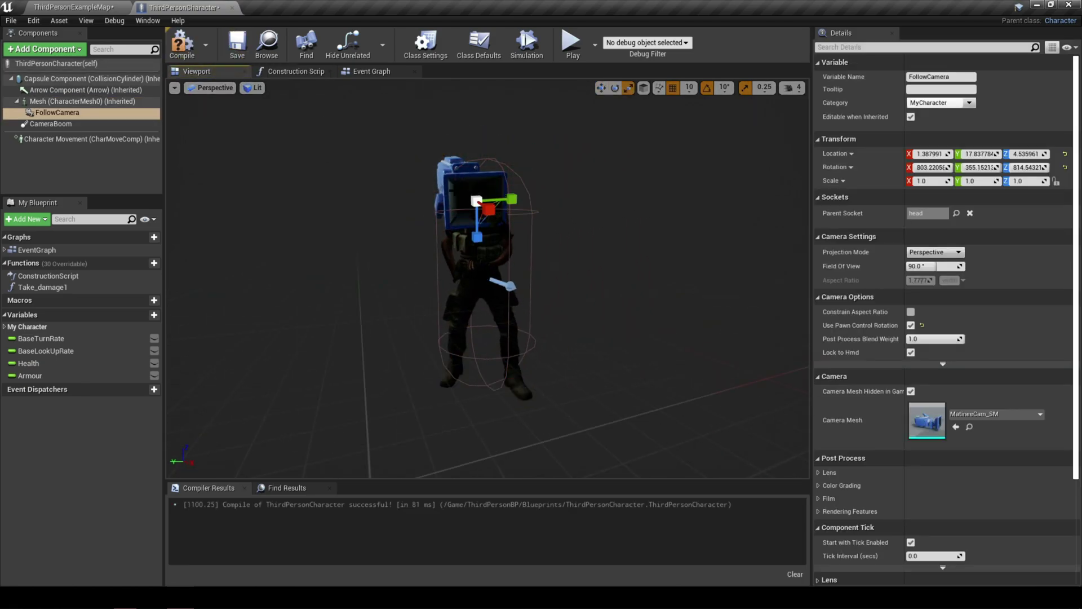
right_click_drag(458, 259, 602, 265)
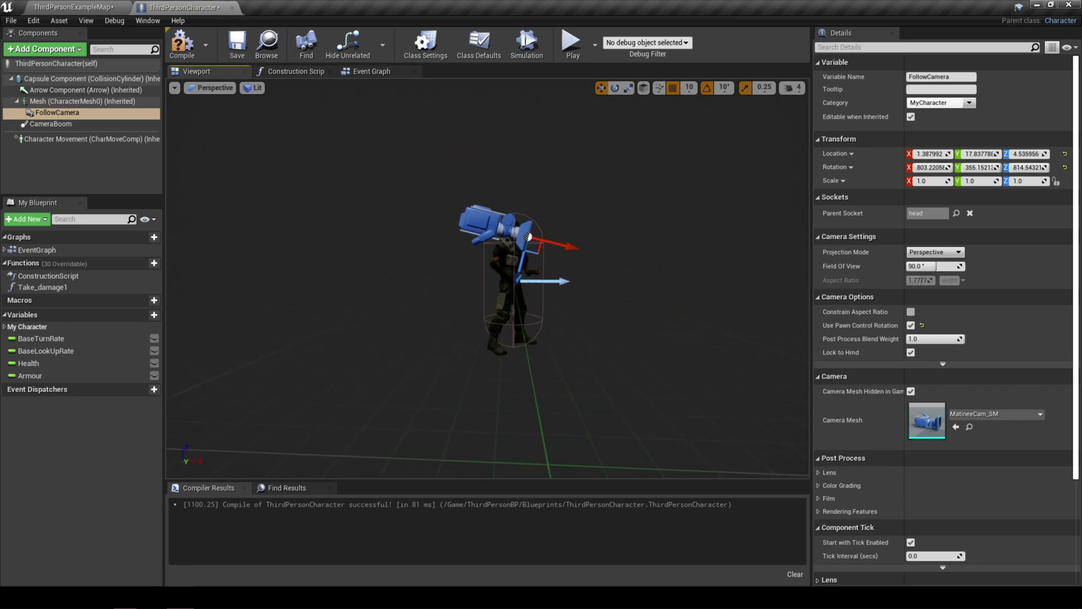
Play-test ThirdPersonExampleMap from the character's first-person camera by running around the arena, and stop the session.
left_click(90, 7)
right_click_drag(487, 236, 541, 242)
right_click_drag(637, 211, 620, 201)
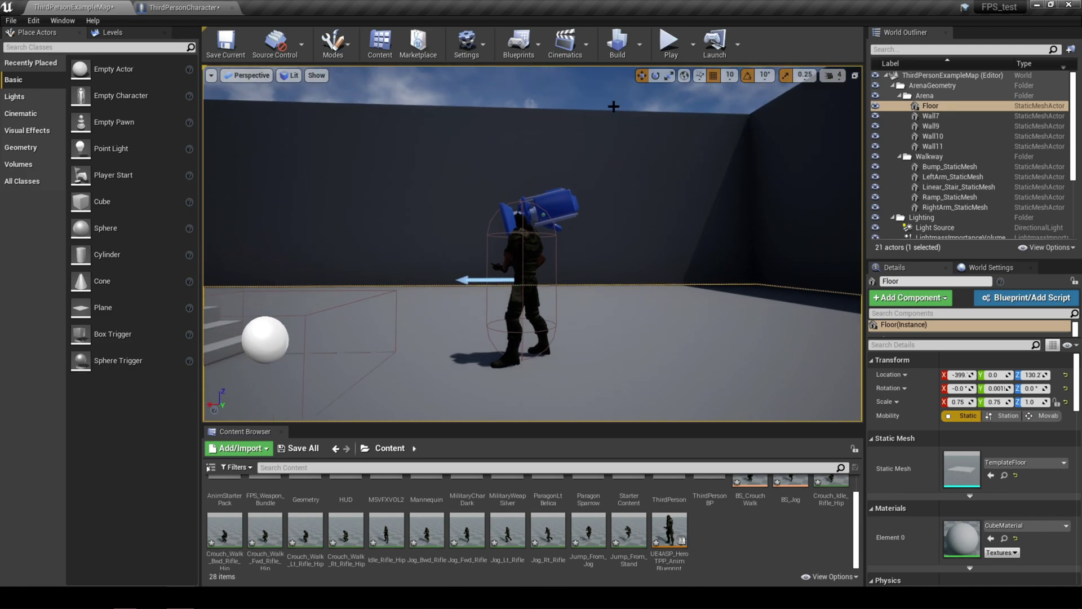
left_click(670, 42)
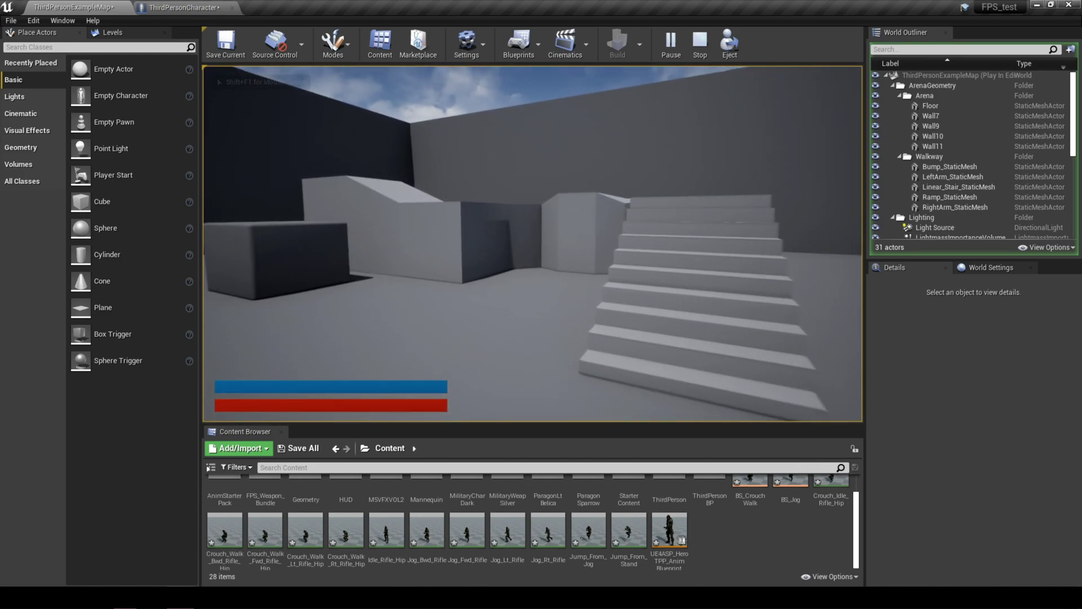
key("shift+w")
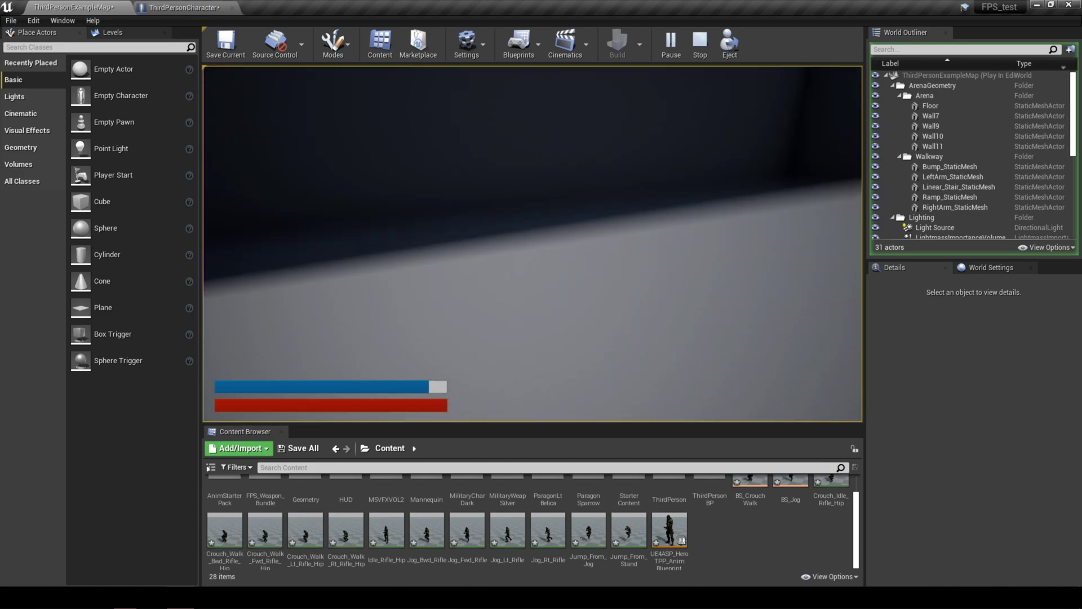
key("shift+w")
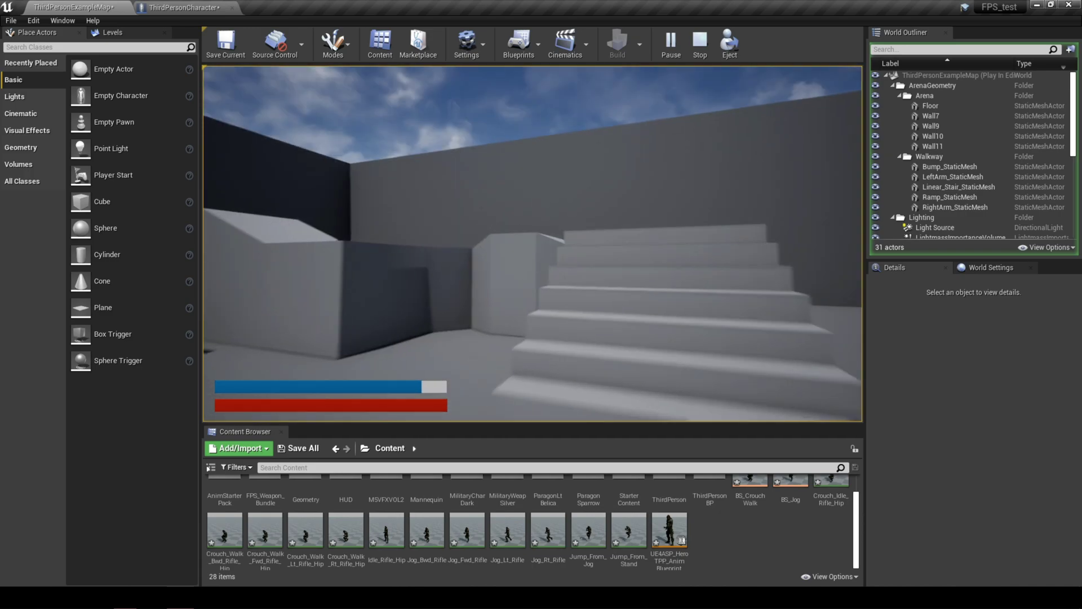
key("shift+w")
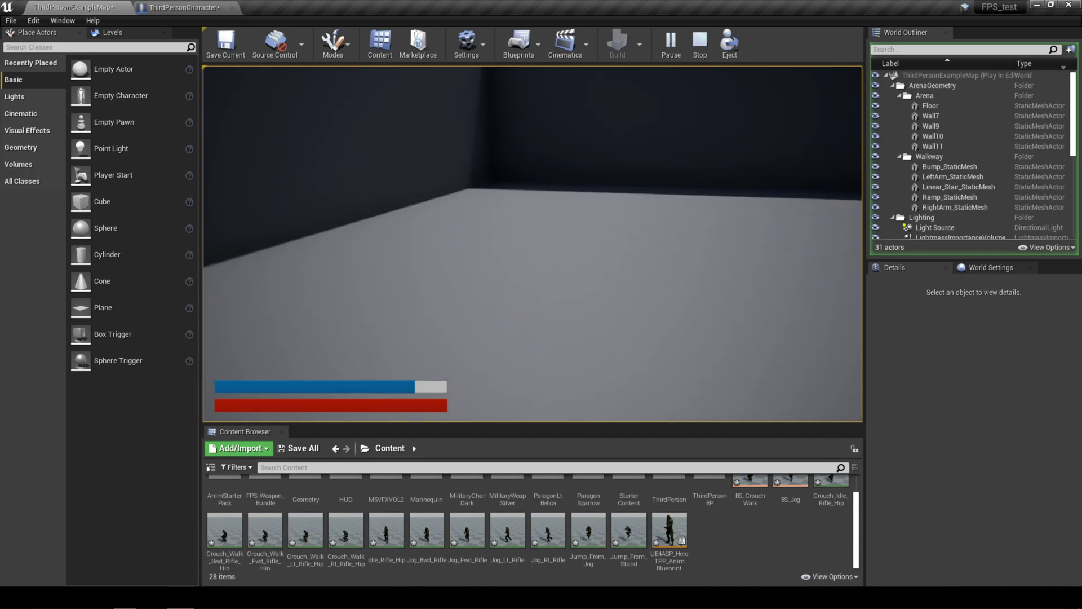
key("w")
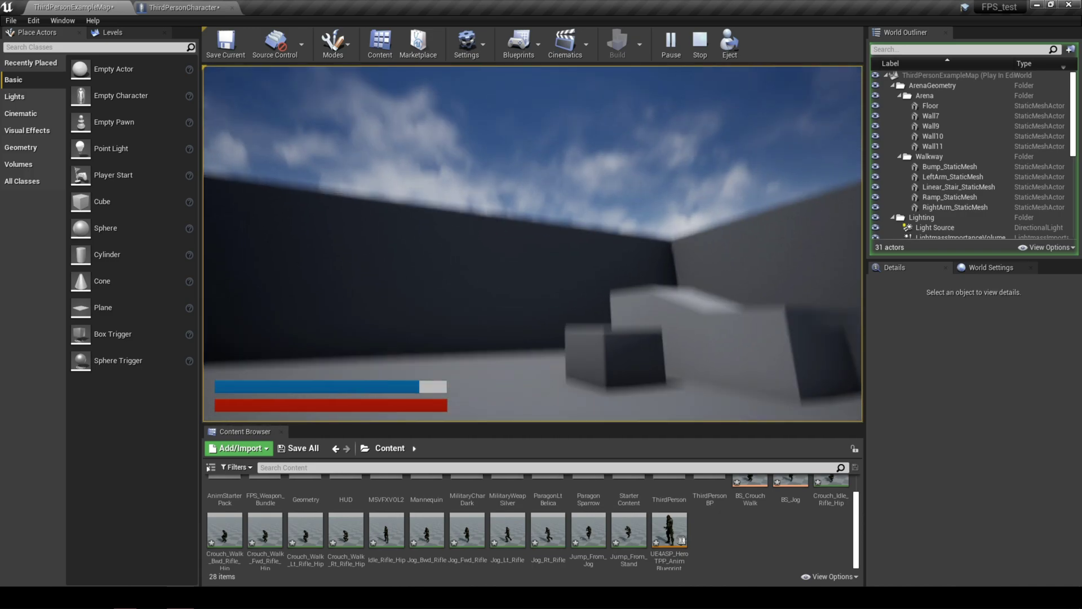
key("Escape")
left_click(431, 315)
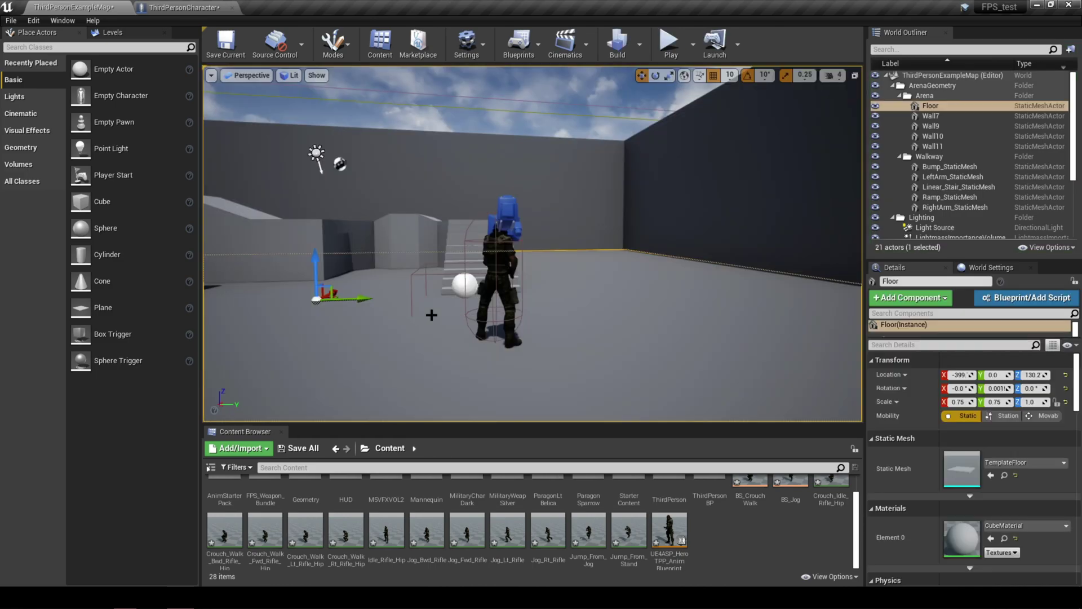
right_click_drag(386, 288, 395, 315)
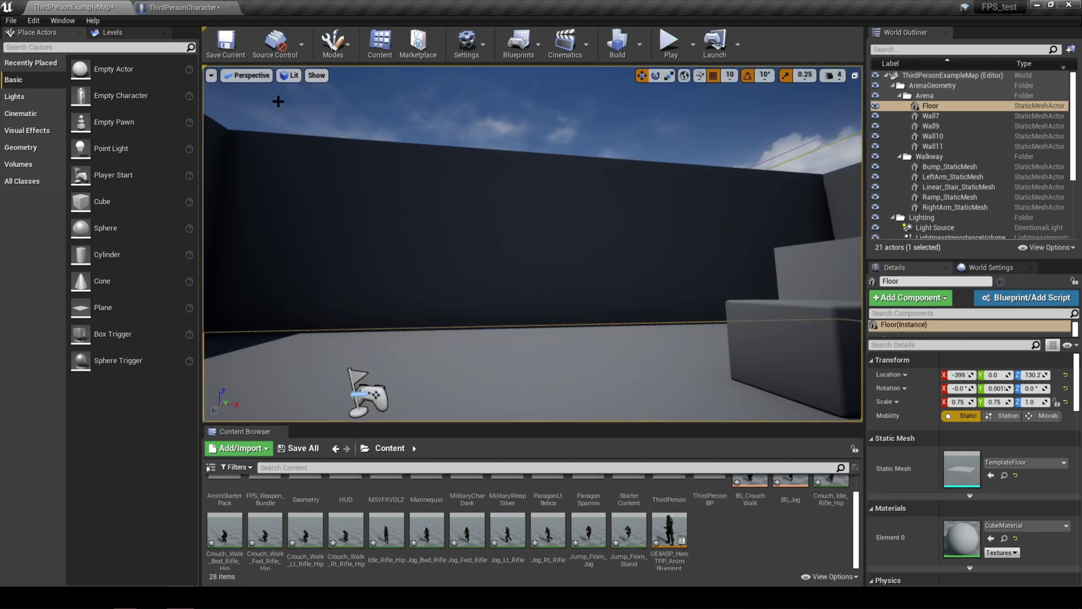
Return to the ThirdPersonCharacter blueprint with its FollowCamera selected.
left_click(169, 6)
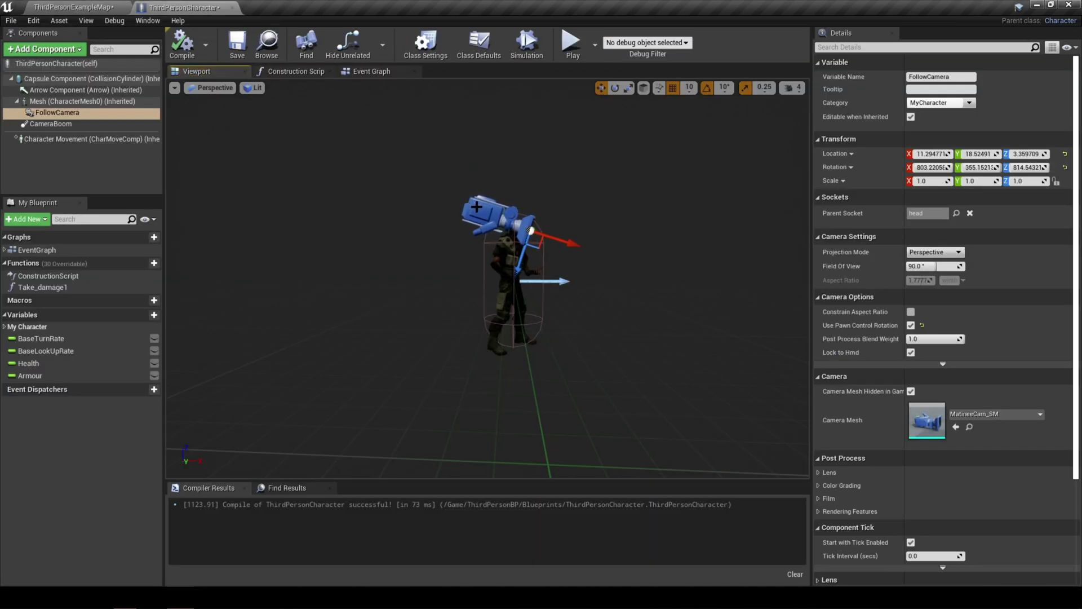
left_click(476, 207)
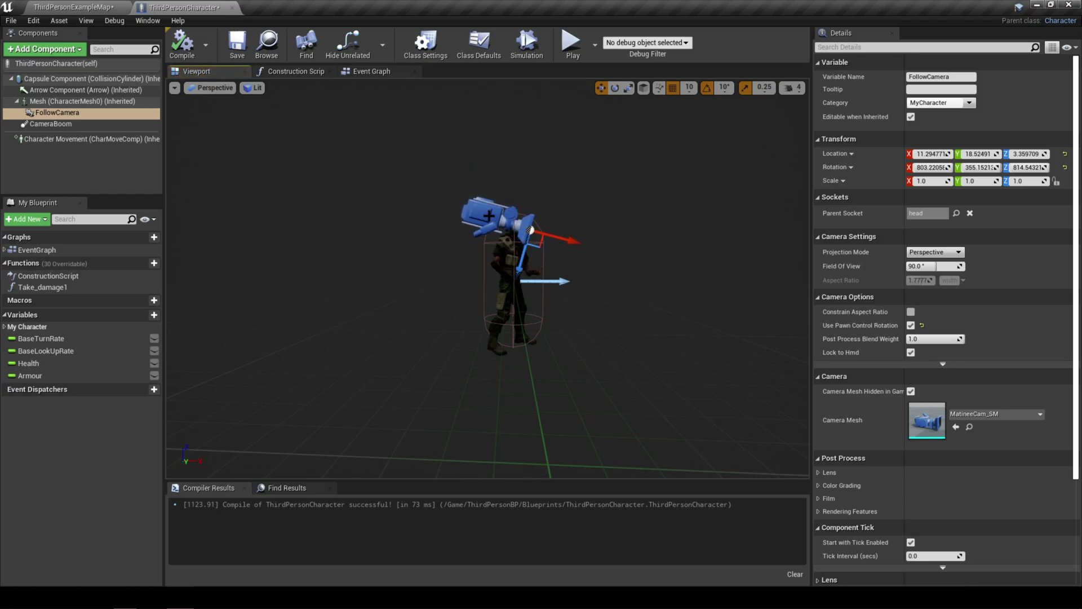
left_click(82, 124)
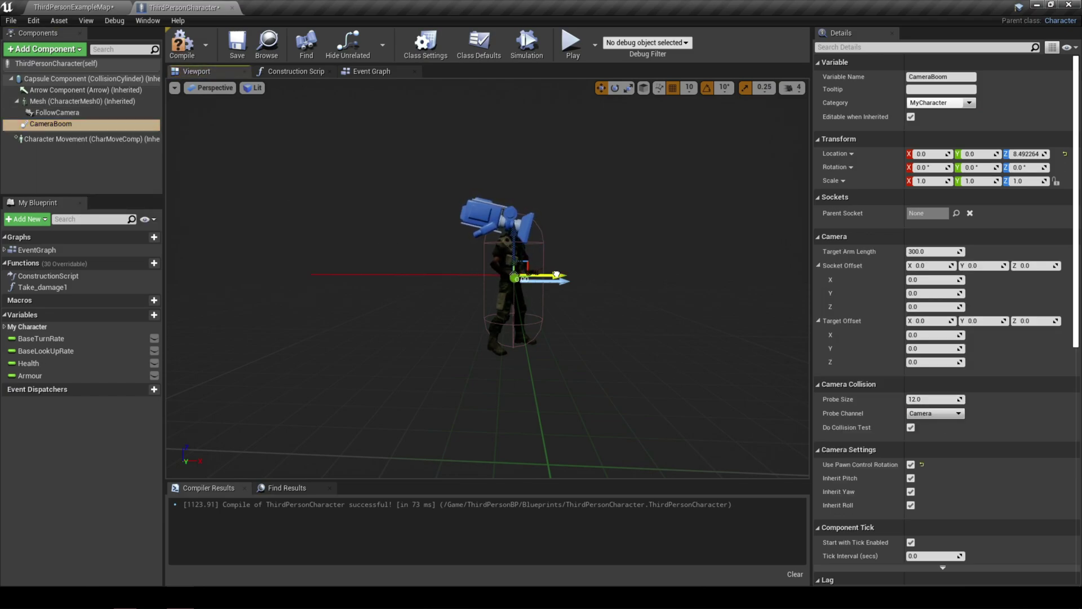
left_click_drag(556, 275, 496, 275)
key("ctrl+z")
Move the FollowCamera behind the soldier to about X -27.6, Y -243.9, Z 32.4, tilt it level, and compile the blueprint.
left_click(57, 113)
left_click_drag(568, 241, 358, 254)
scroll(366, 217, "down", 1)
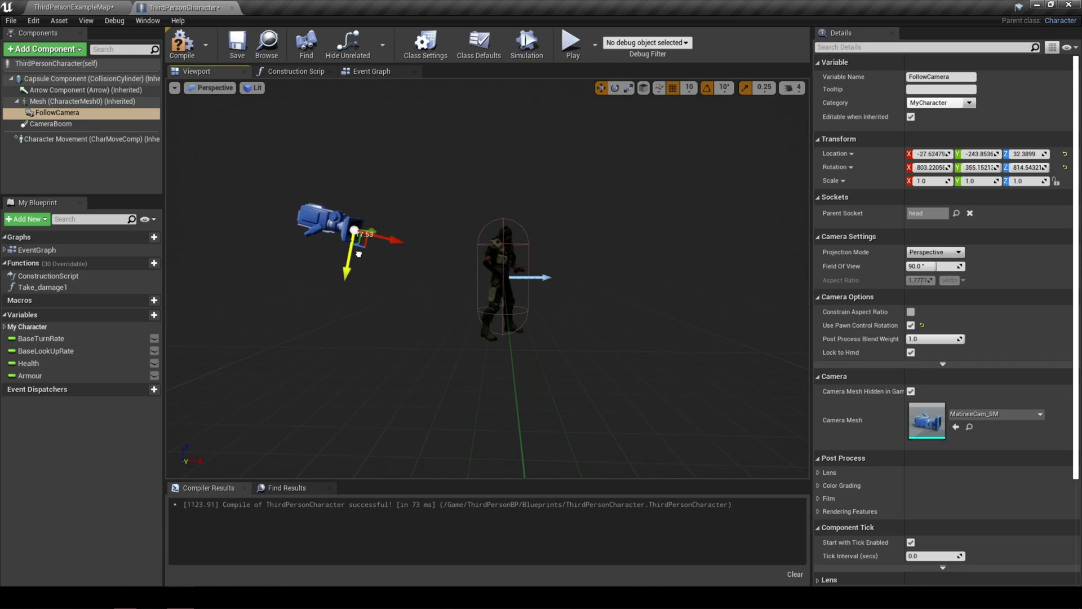
key("e")
left_click_drag(412, 216, 421, 181)
left_click(183, 42)
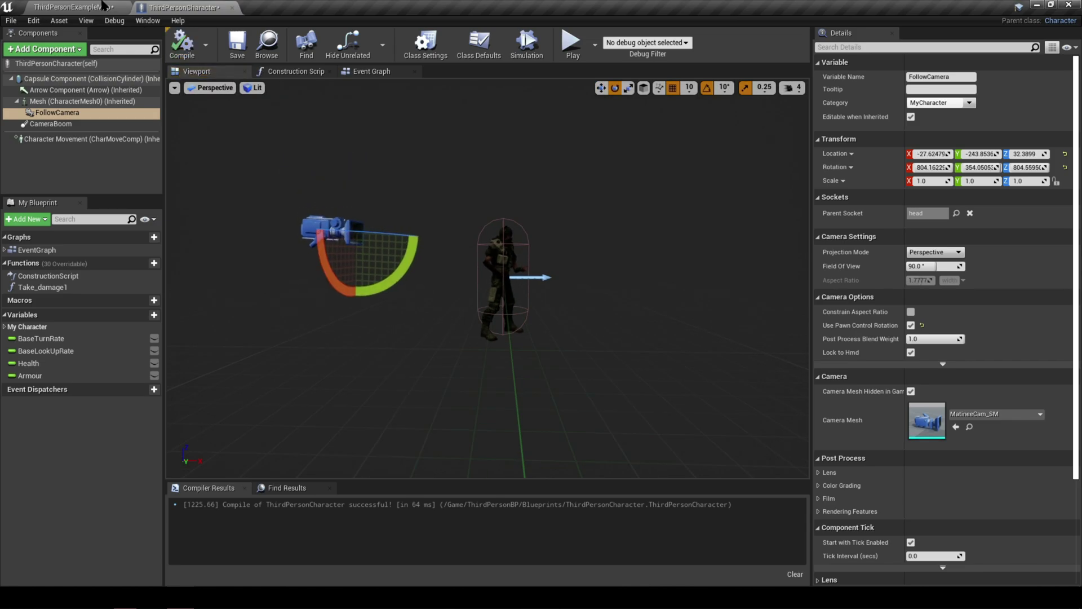
Play-test ThirdPersonExampleMap from the camera behind the soldier by running, strafing and crossing the raised walkway, and stop the session.
left_click(103, 5)
left_click(670, 43)
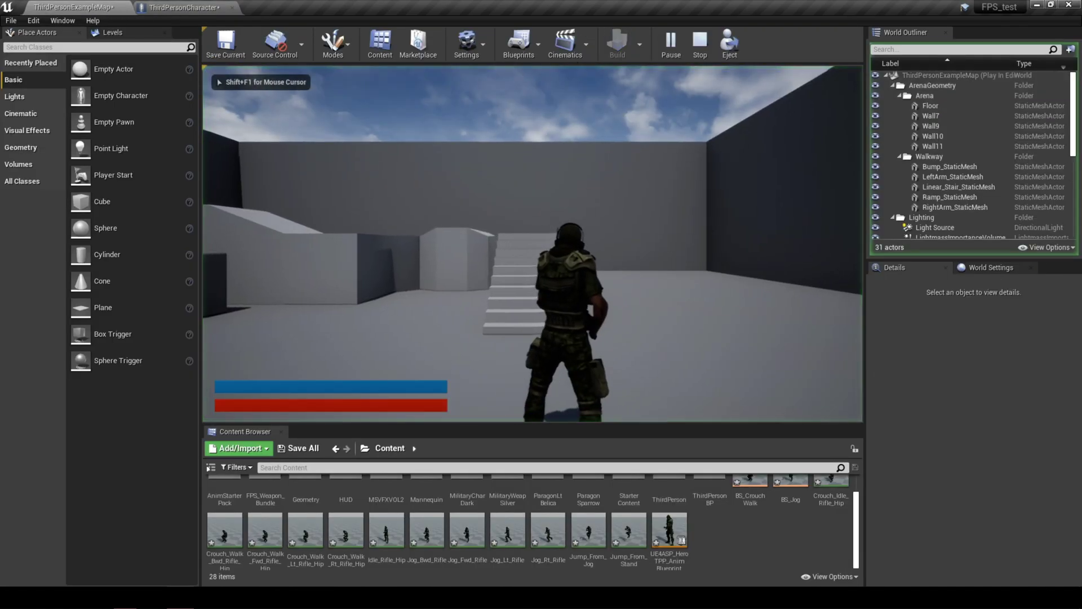
key("shift+w")
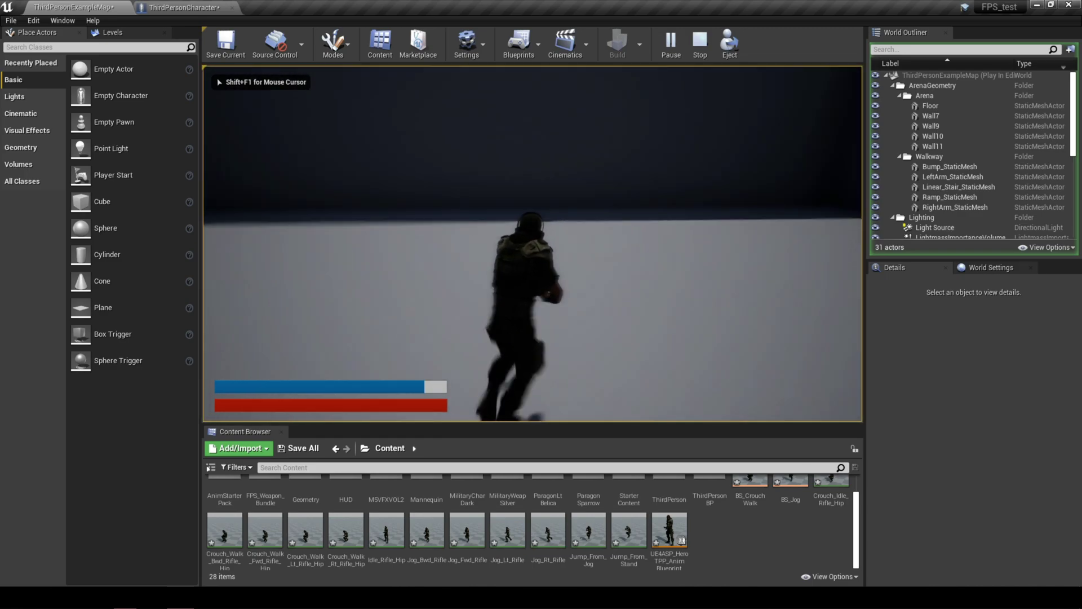
key("w")
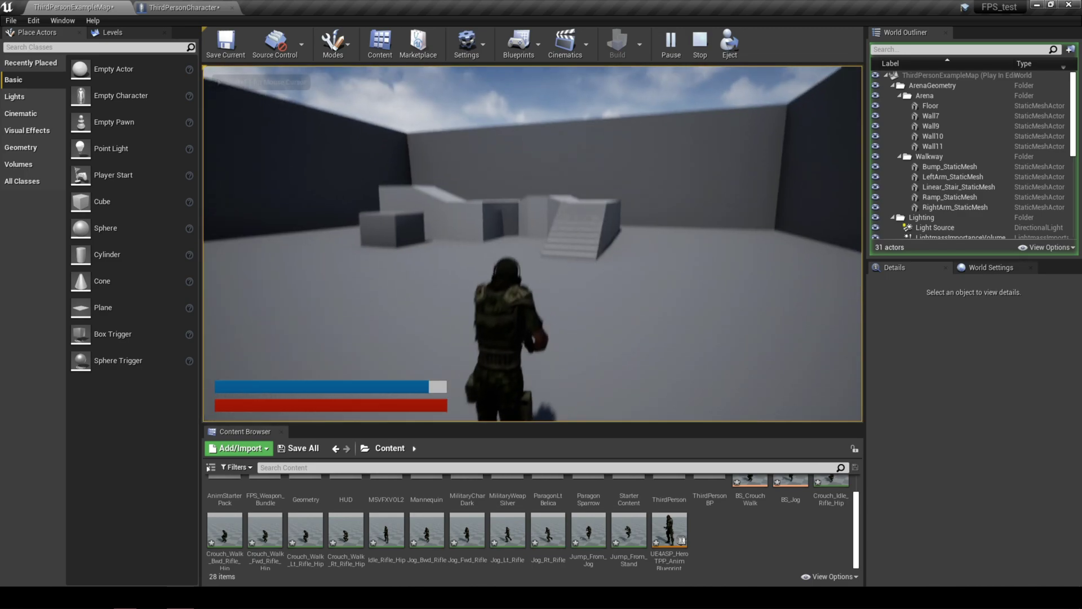
key("shift+w")
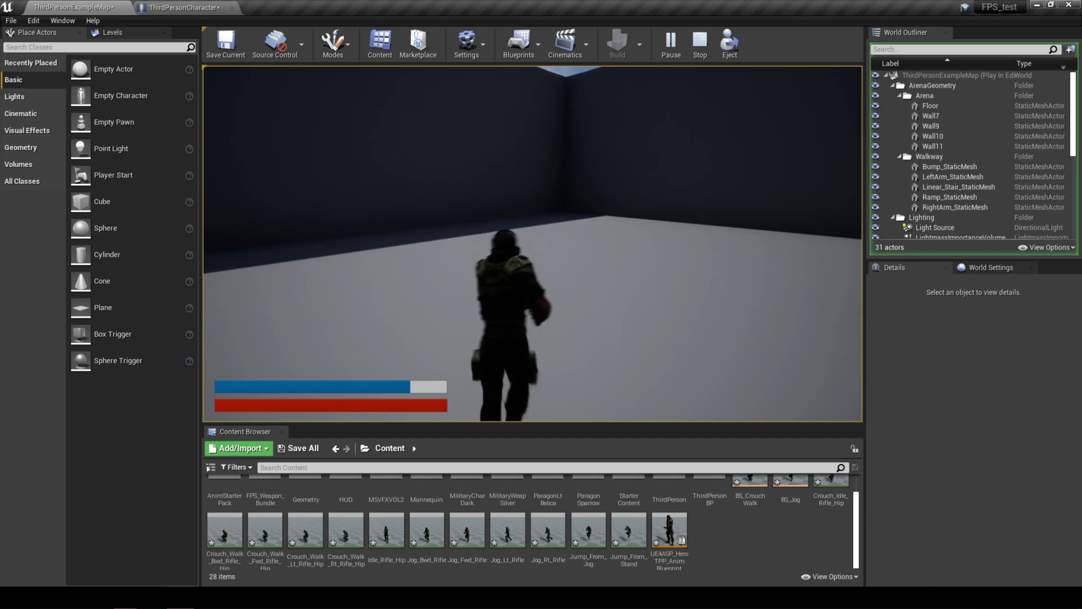
key("w")
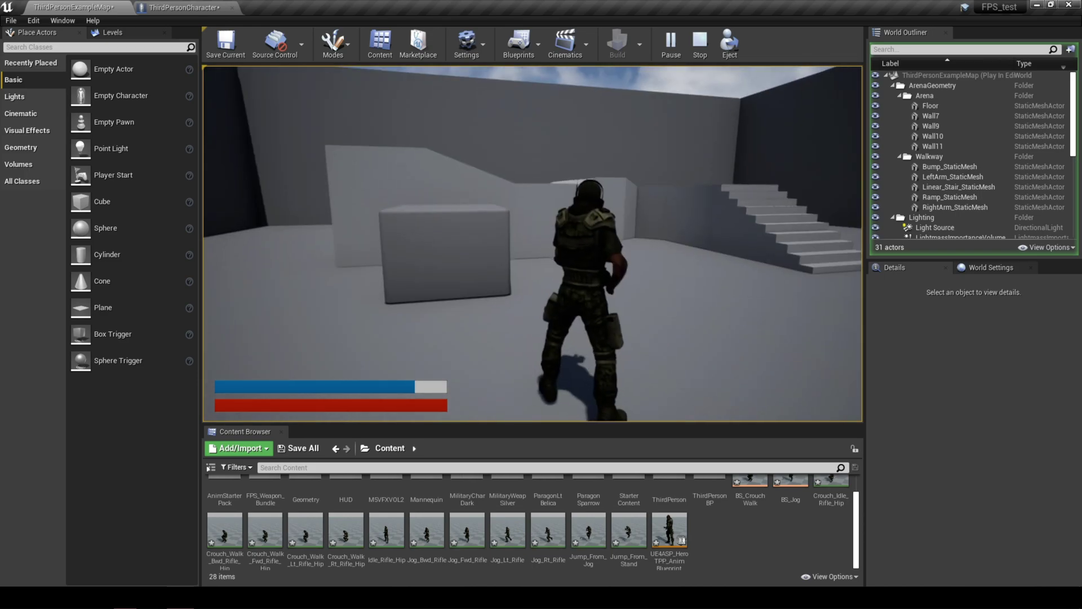
key("w")
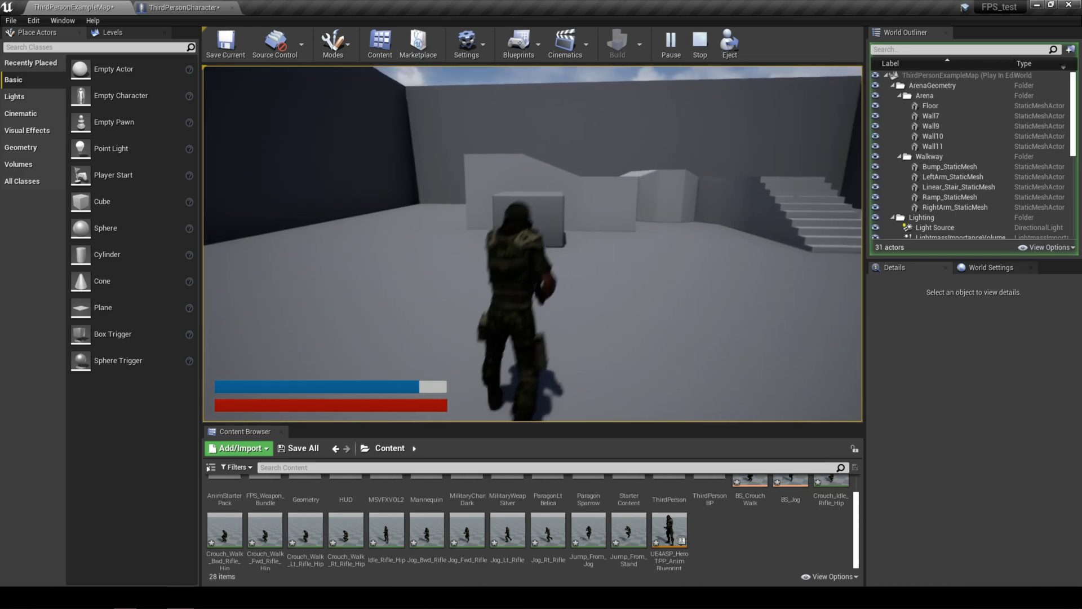
key("d")
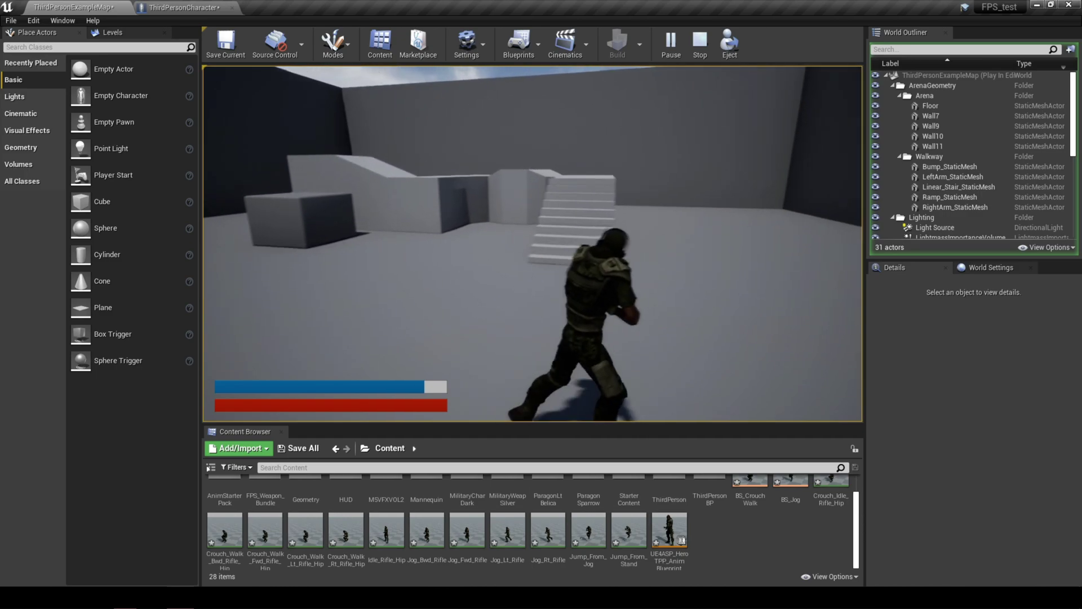
key("d")
key("a")
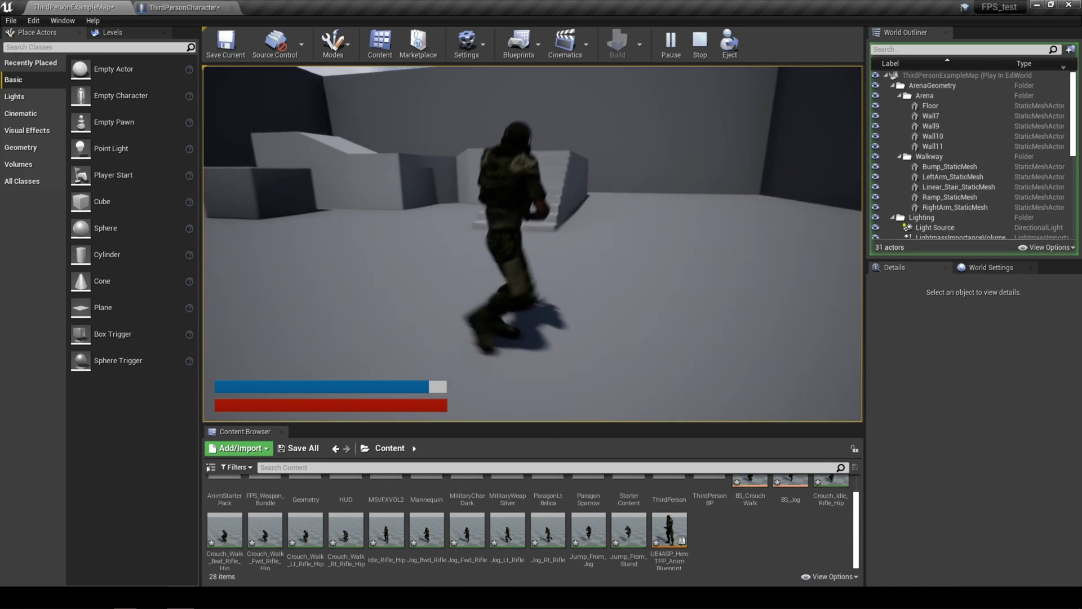
key("w")
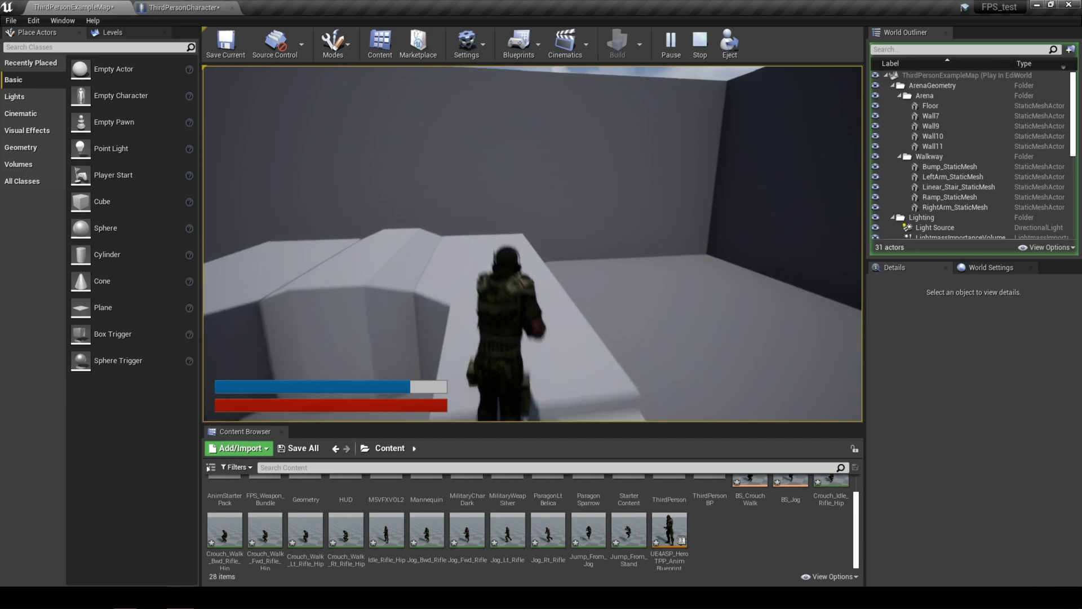
key("w")
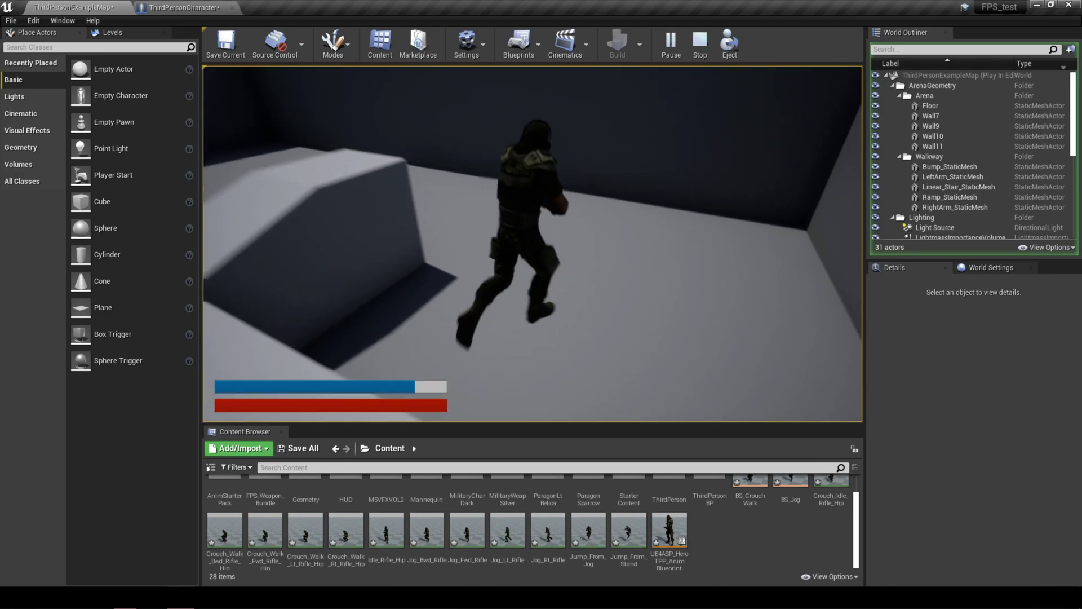
key("w")
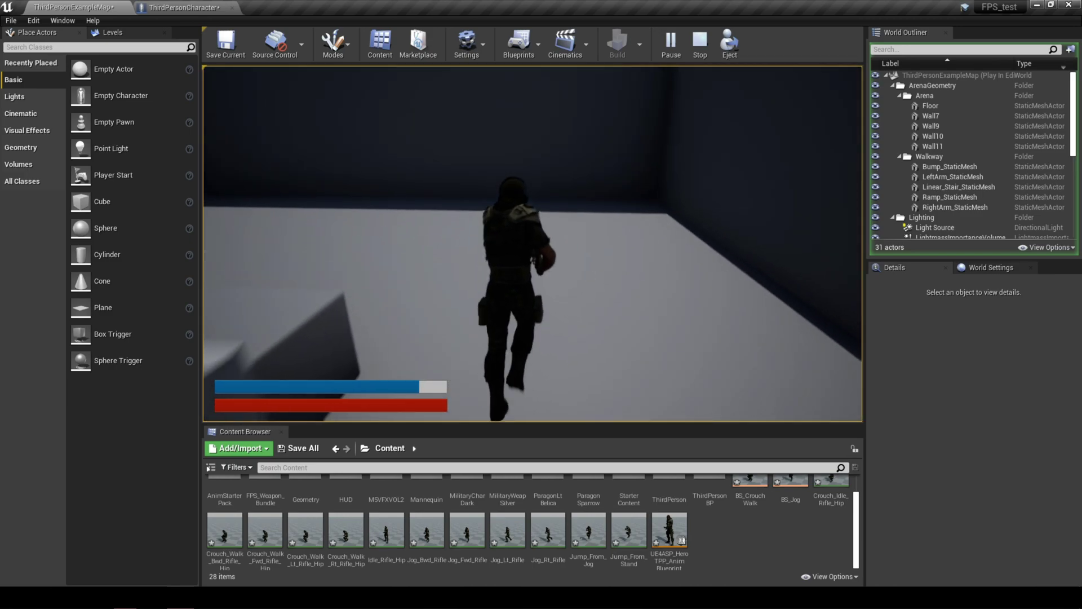
key("w")
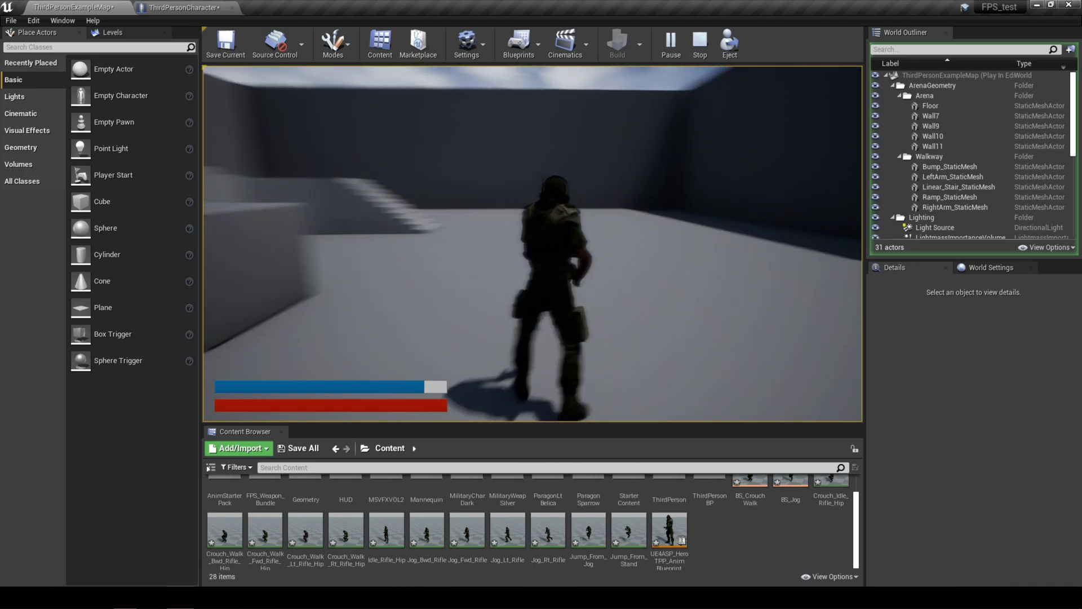
key("w")
key("shift+w")
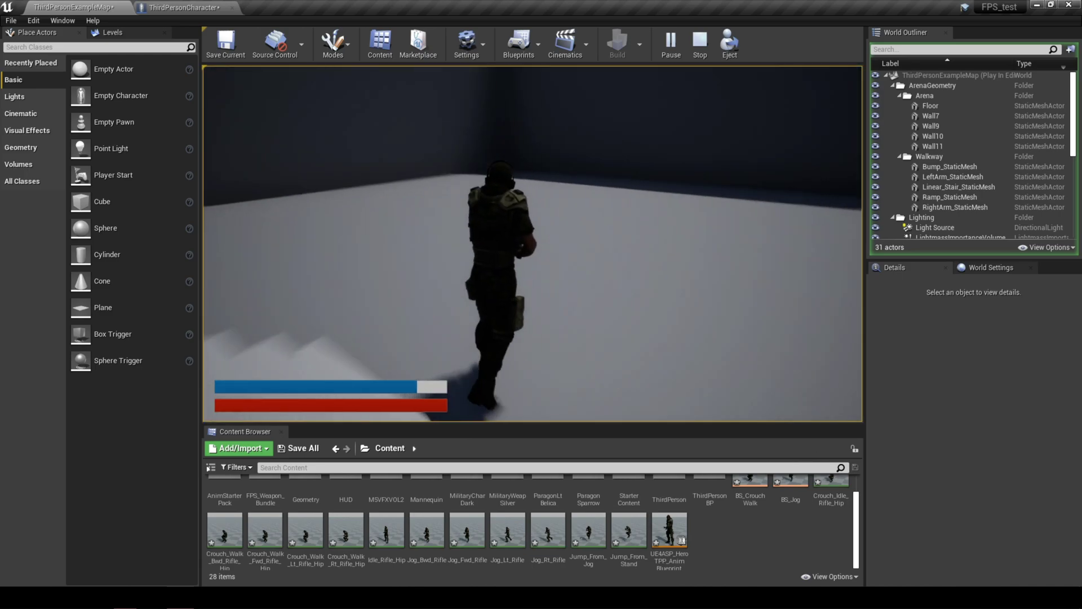
key("Escape")
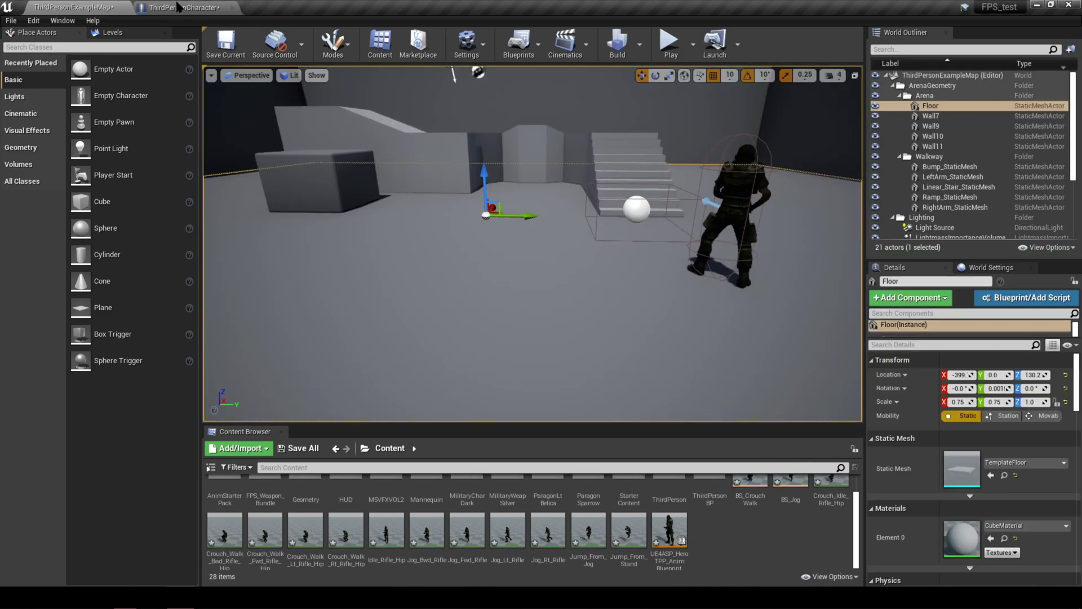
Undo the FollowCamera's placement behind the soldier in ThirdPersonCharacter to put it back at the head, and compile and save the blueprint.
left_click(179, 7)
key("ctrl+z")
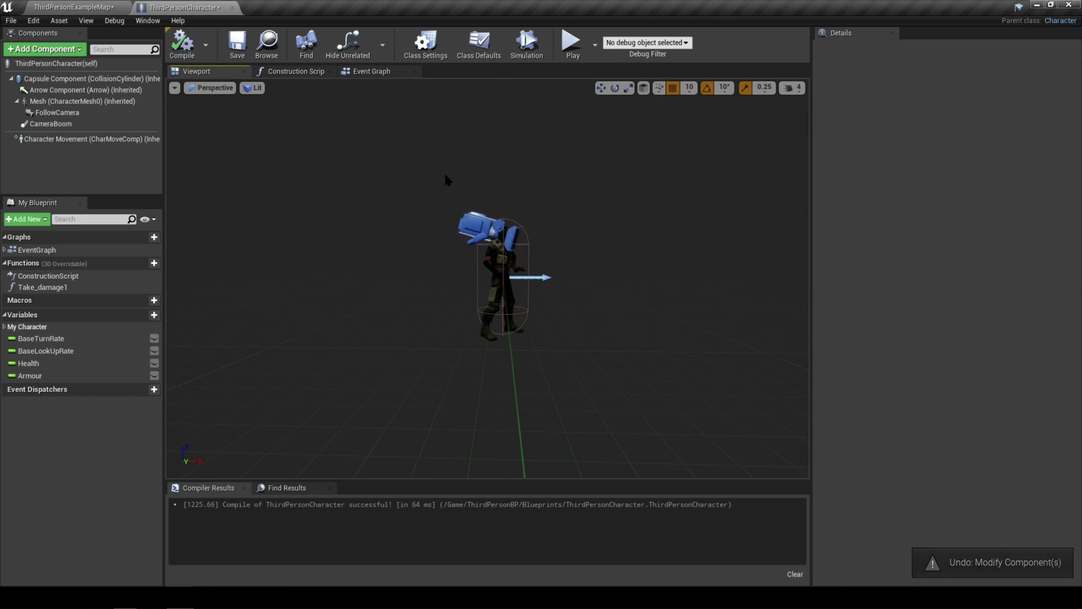
key("ctrl+y")
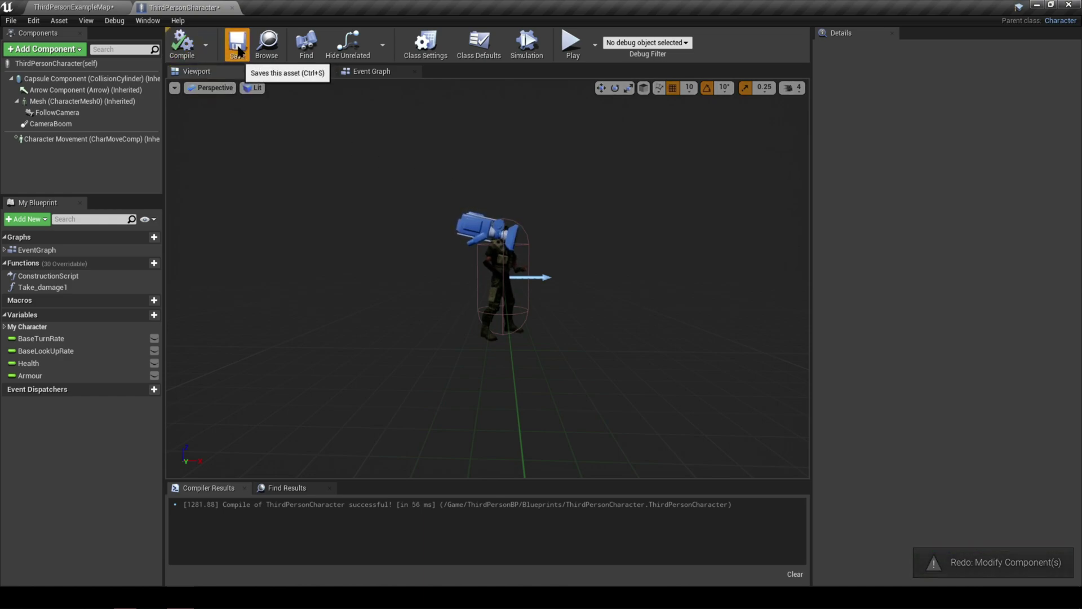
Briefly play-test ThirdPersonExampleMap with the camera back at the soldier's head and stop the session.
left_click(59, 7)
left_click(670, 41)
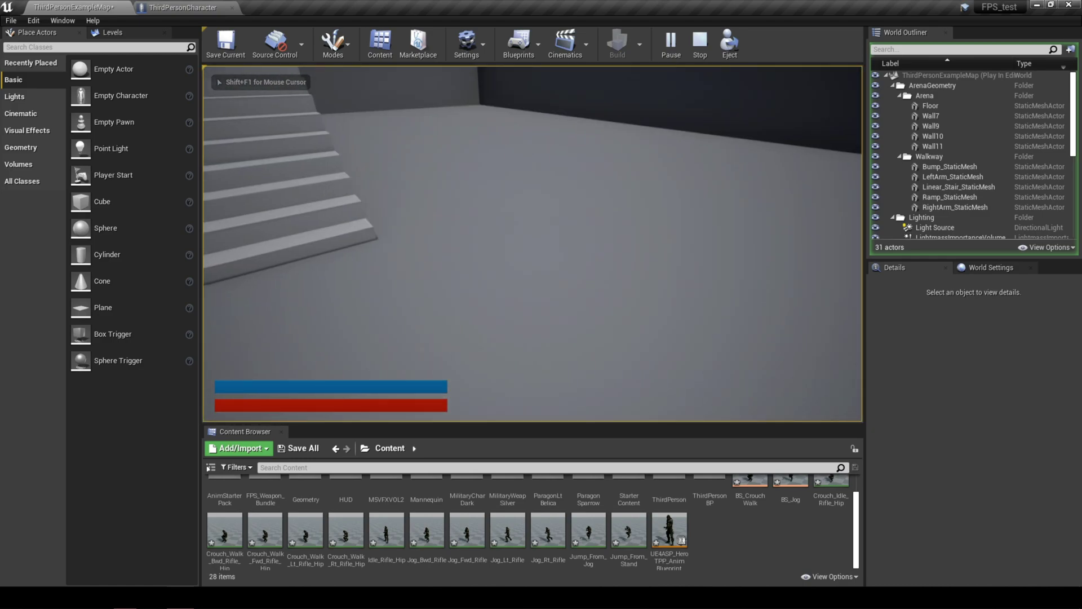
key("Escape")
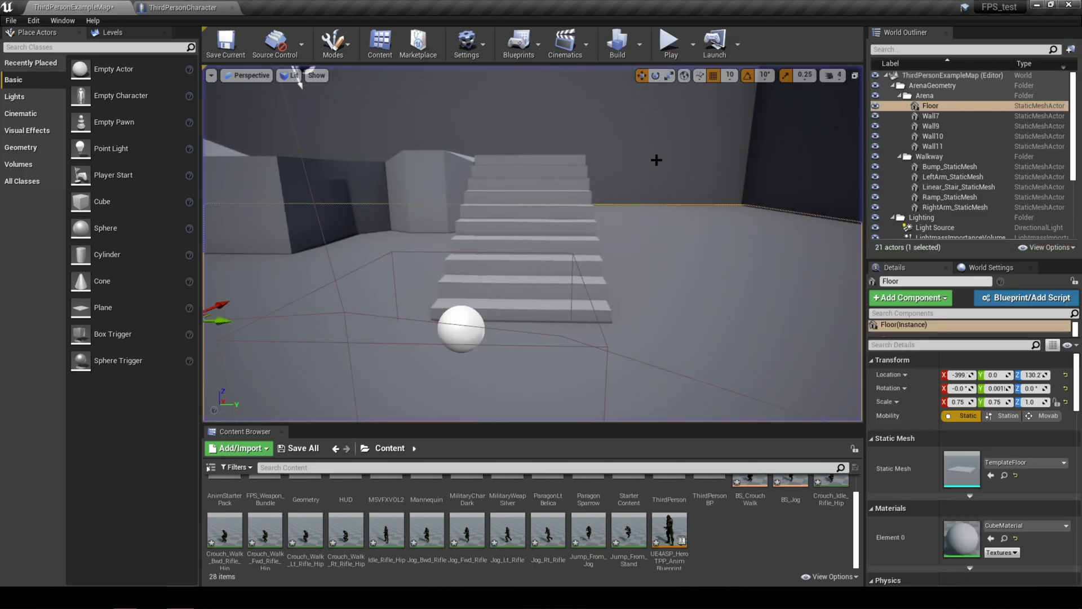
Look through the skeletal meshes available for the Mesh component in ThirdPersonCharacter, down to the Sparrow variants.
left_click(720, 503)
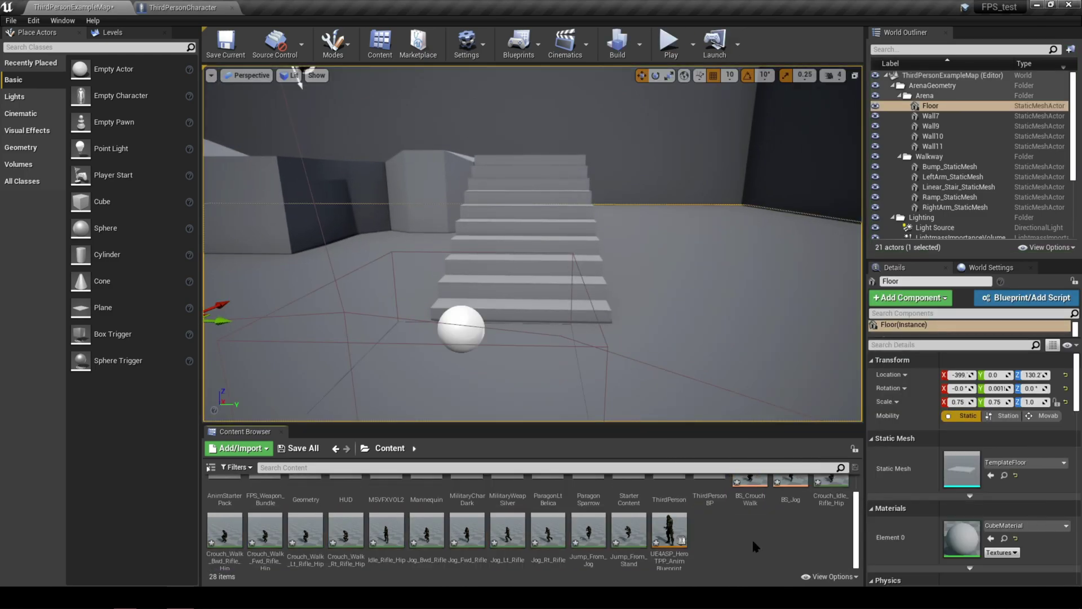
scroll(727, 513, "up", 1)
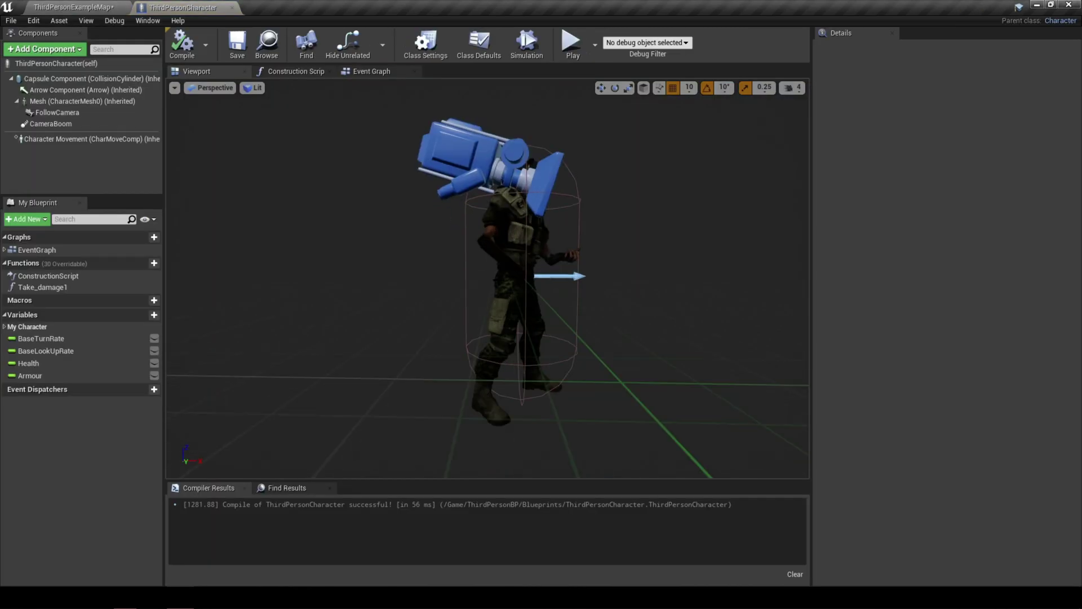
left_click(79, 101)
left_click(995, 330)
scroll(969, 442, "down", 3)
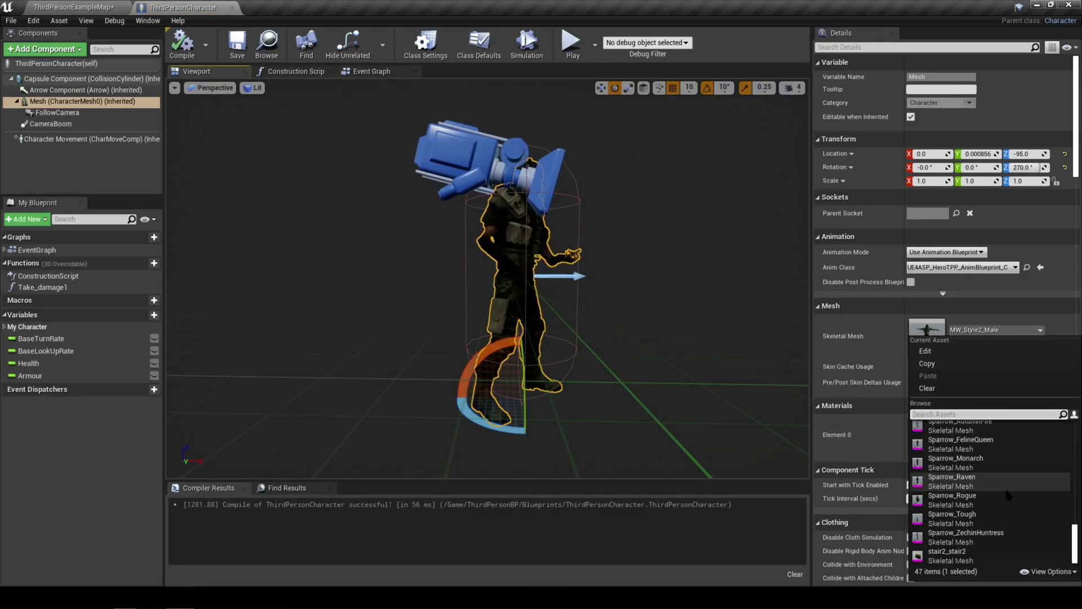
left_click(969, 442)
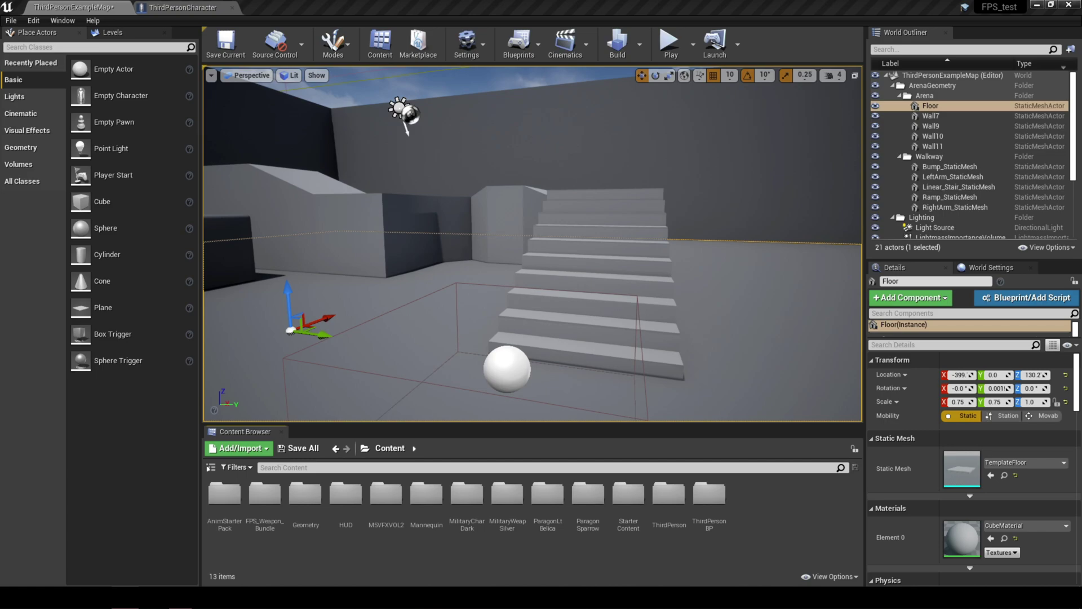
Create a folder named Retargeted_Amin in the Content folder.
right_click(762, 523)
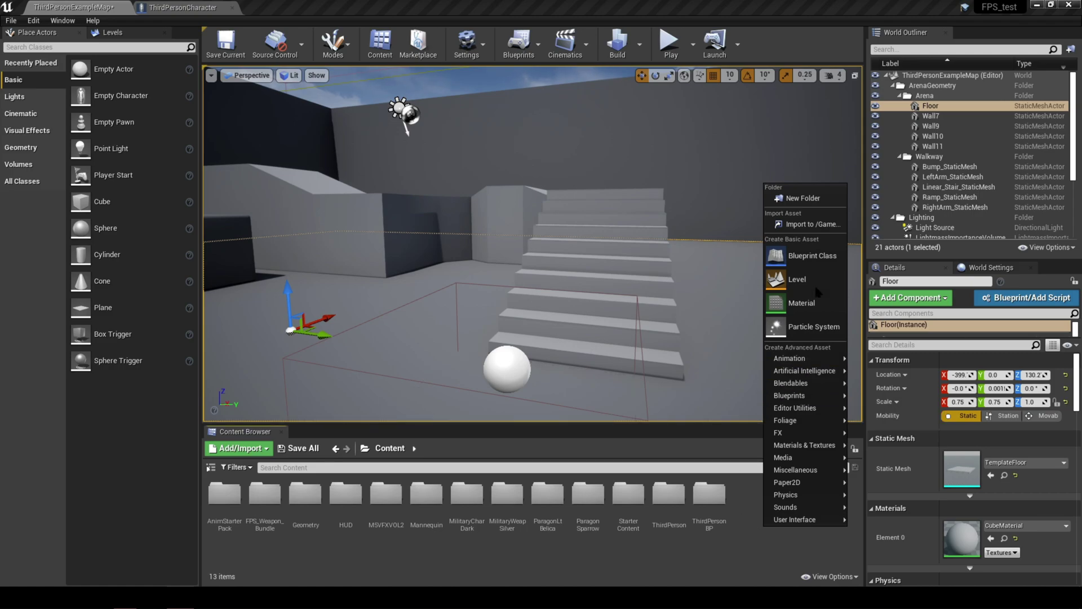
left_click(804, 202)
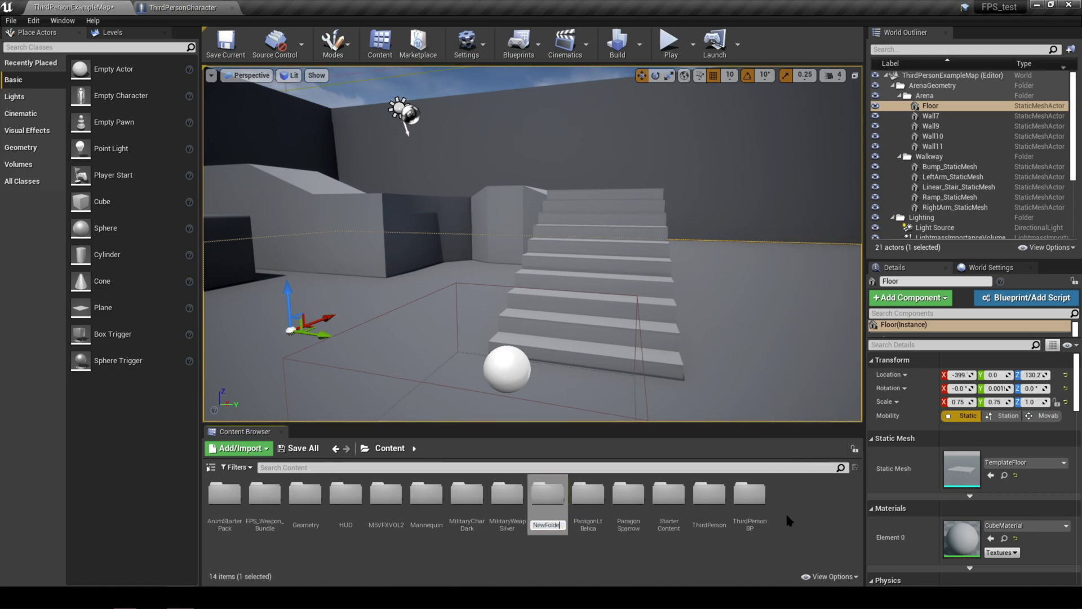
type("Retargeted")
key("Return")
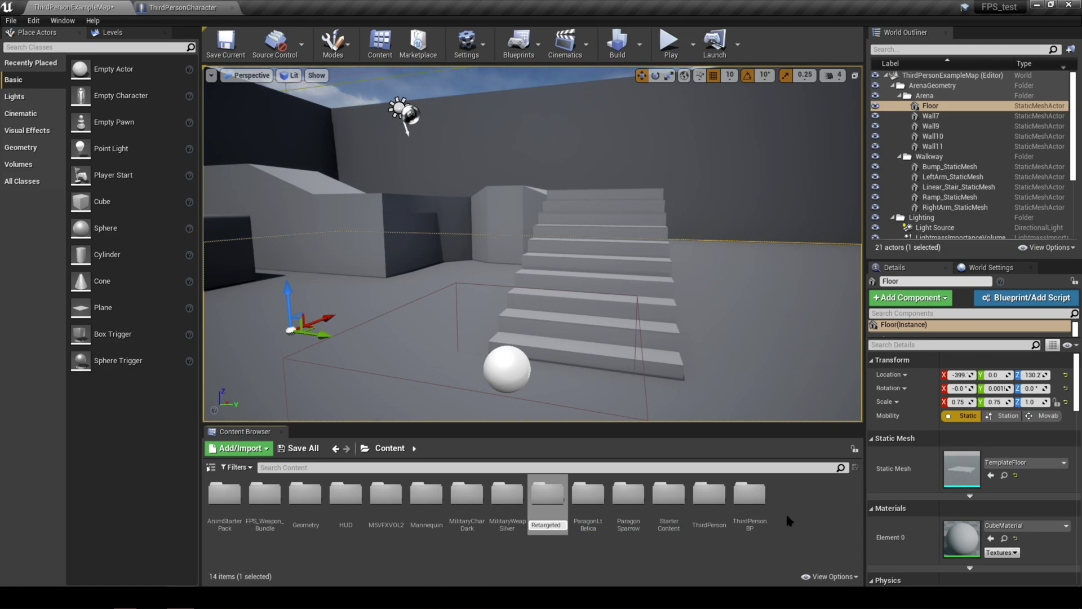
key("Return")
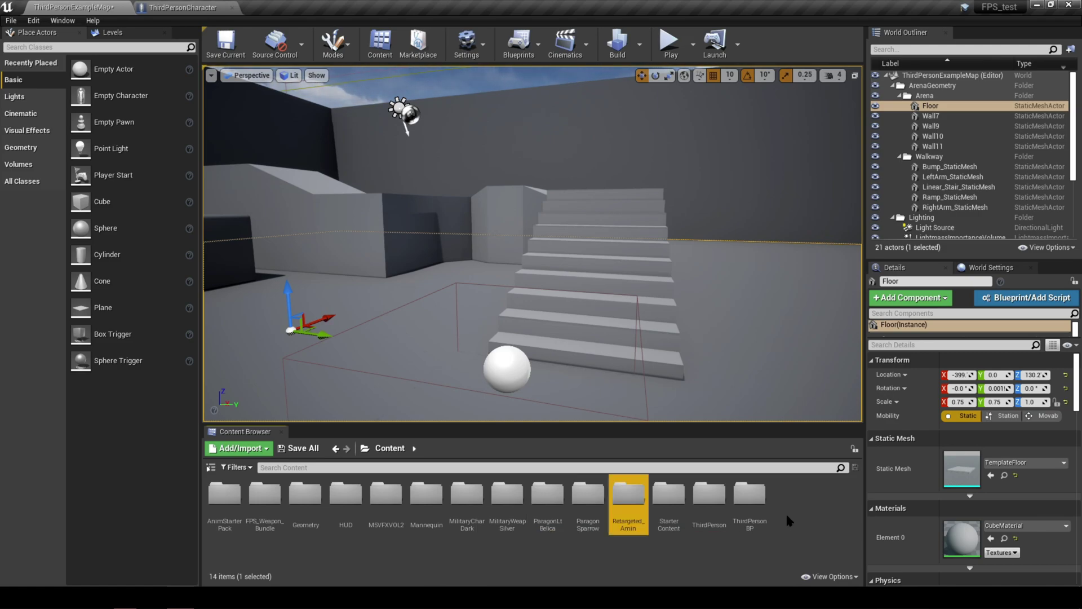
left_click(685, 550)
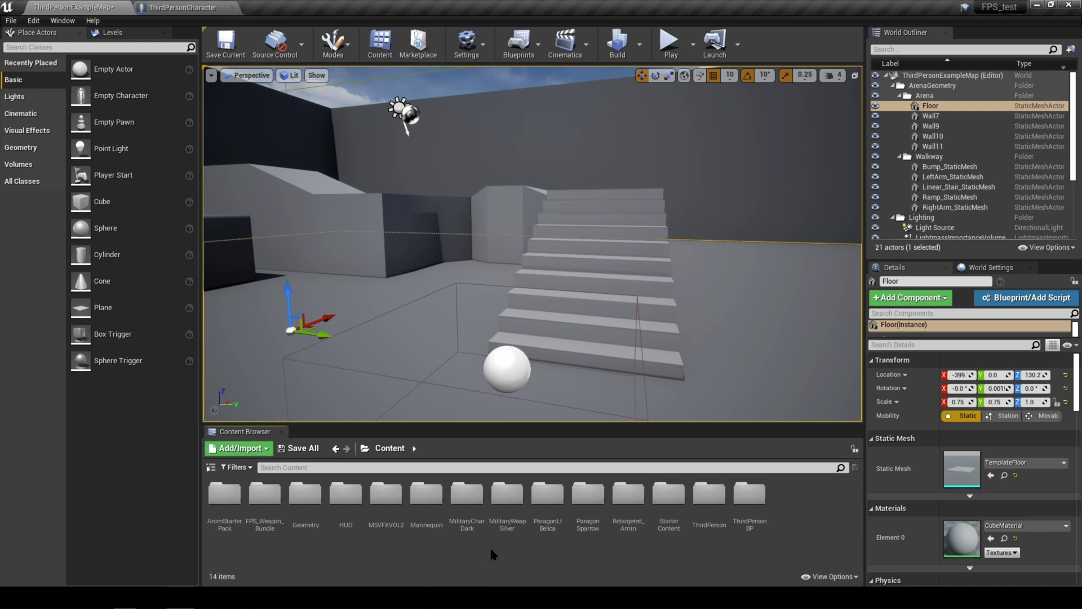
Start Duplicate Anim Blueprints and Retarget for UE4ASP_HeroTPP_AnimBlueprint in the AnimStarterPack folder.
double_click(224, 495)
scroll(756, 505, "down", 5)
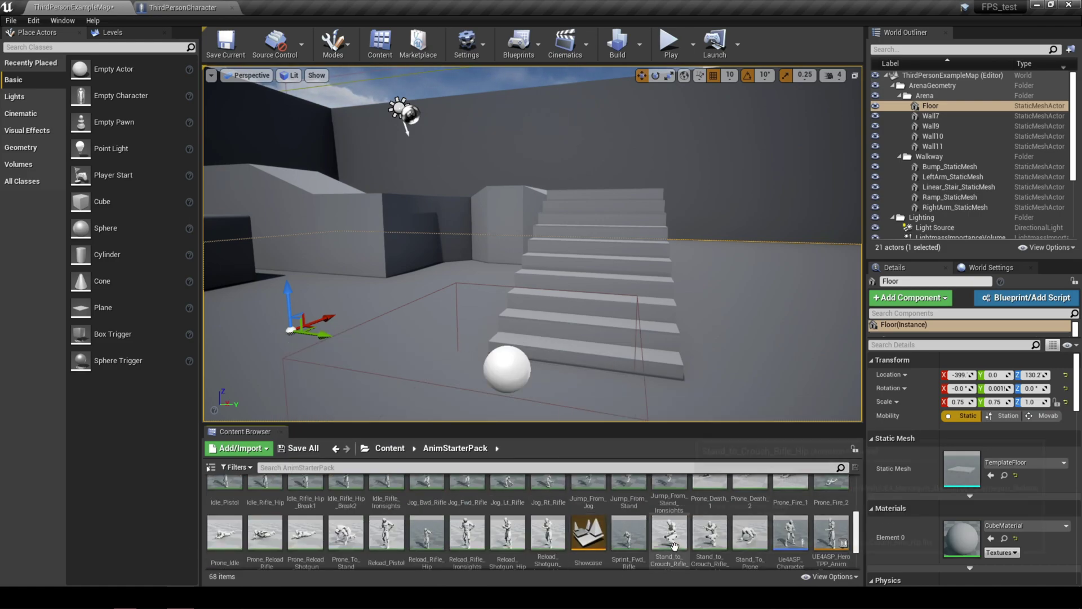
right_click(827, 491)
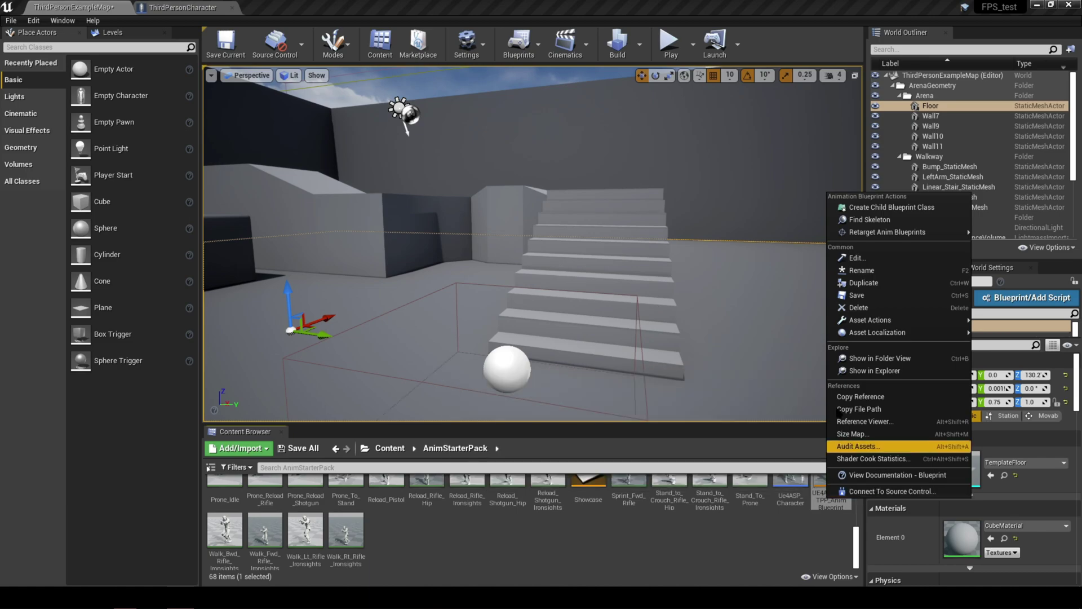
mouse_move(878, 235)
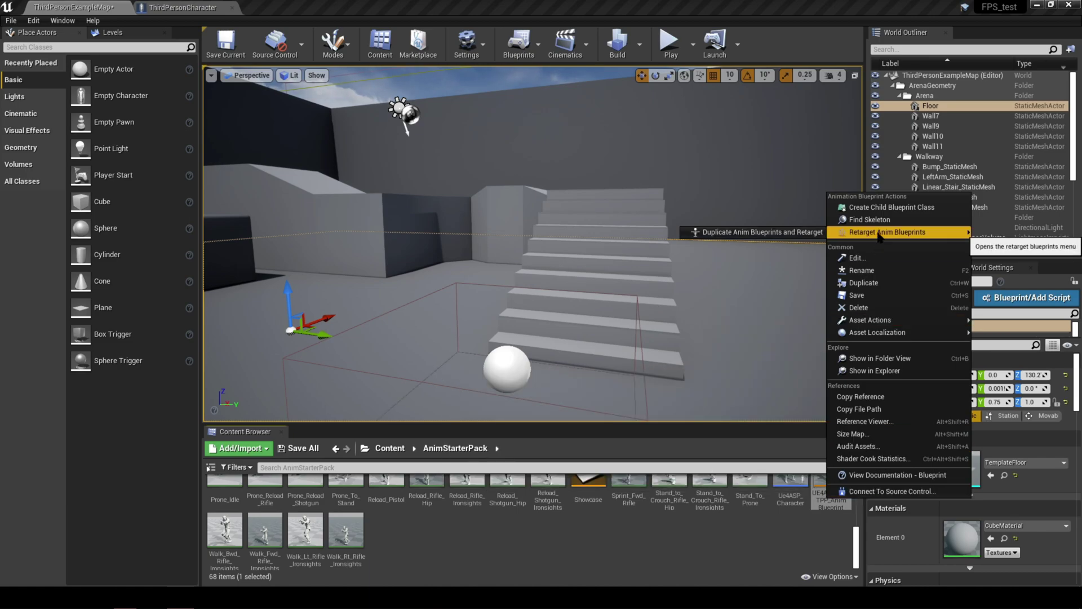
left_click(789, 232)
Retarget the animation blueprint to the MW_Style2_Male skeleton with Retargeted_Amin as the destination folder, and clear the selection of new assets.
left_click(381, 218)
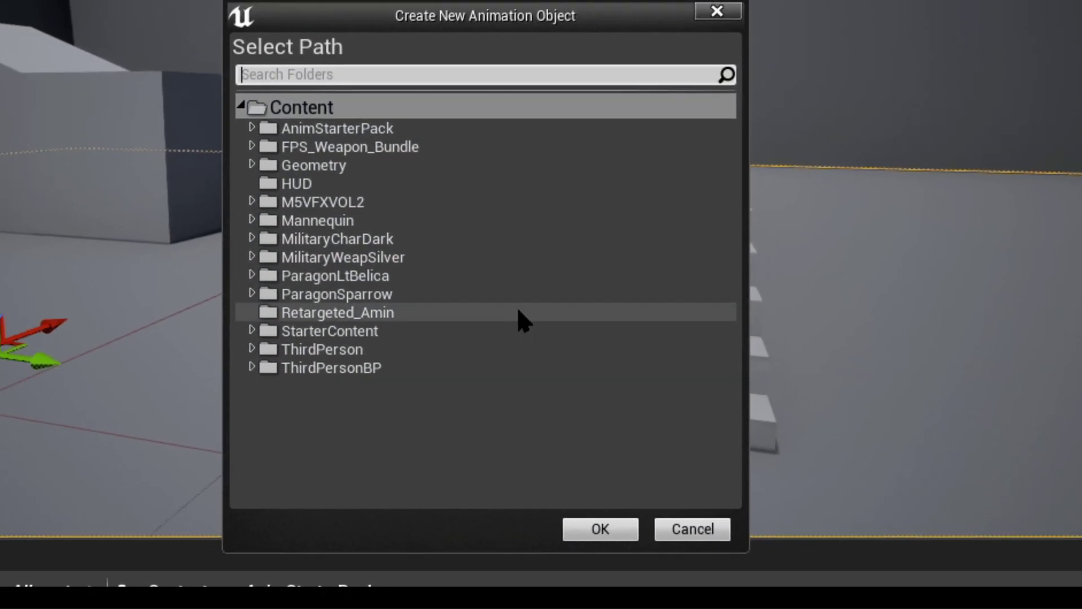
left_click(326, 315)
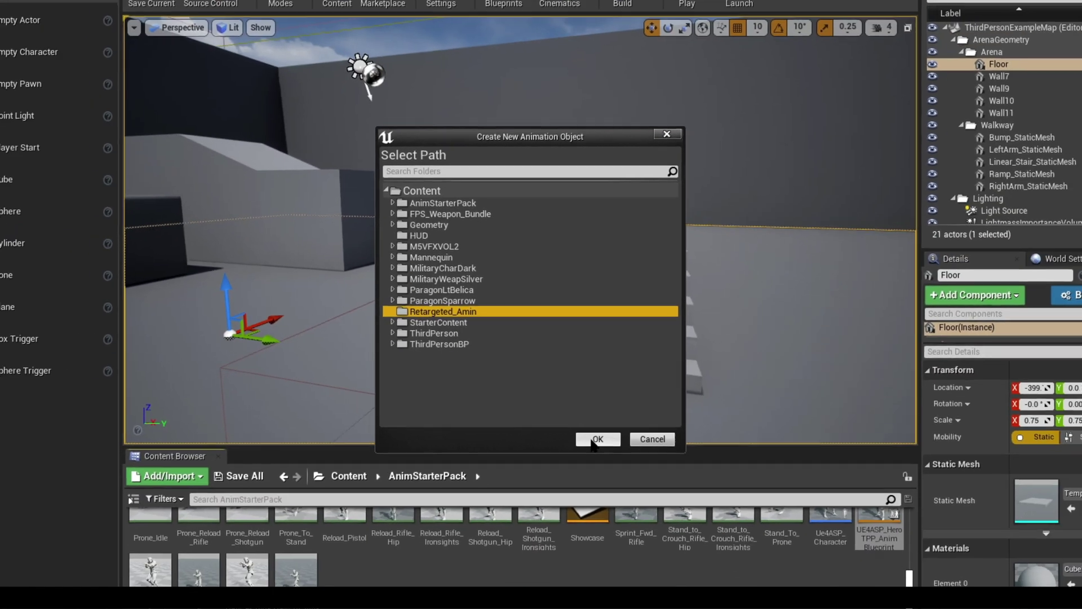
left_click(600, 529)
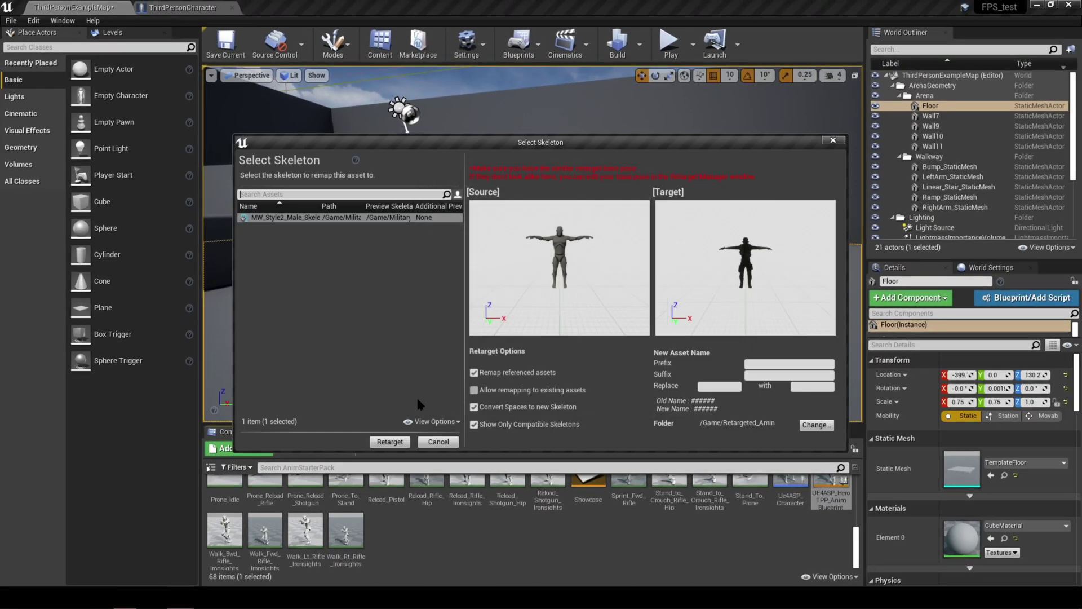
left_click(390, 441)
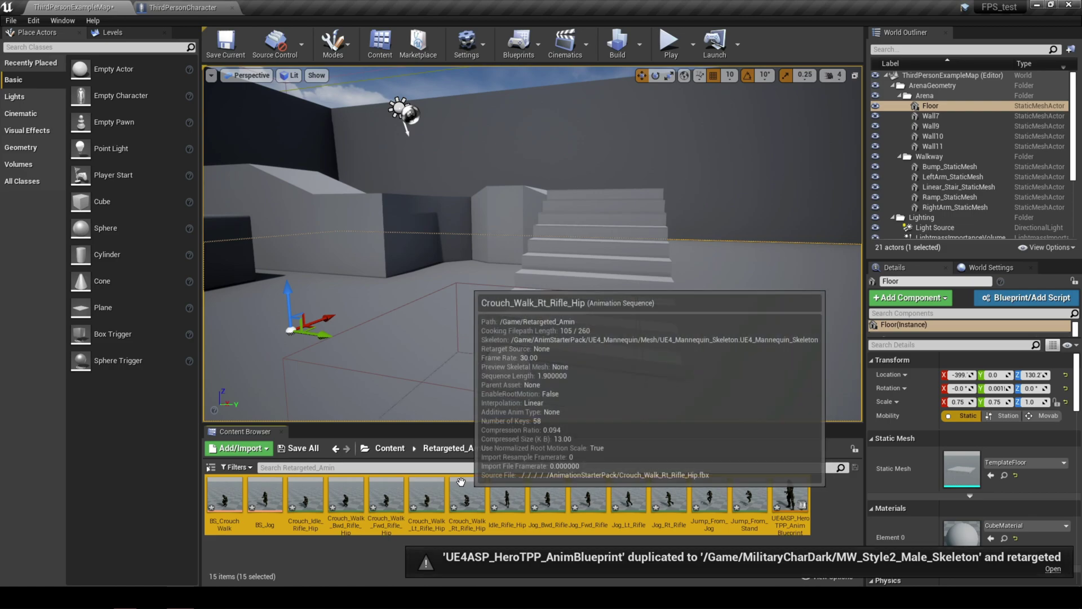
left_click(366, 540)
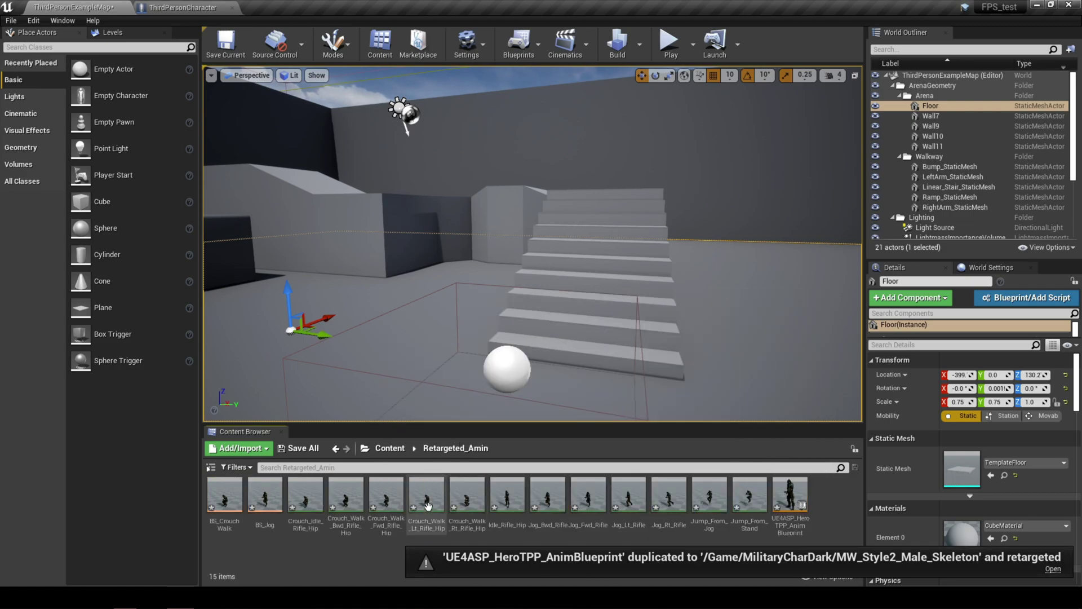
Reopen the Retargeted_Amin folder from Content and browse the skeletal mesh choices for the Mesh component in ThirdPersonCharacter.
left_click(389, 448)
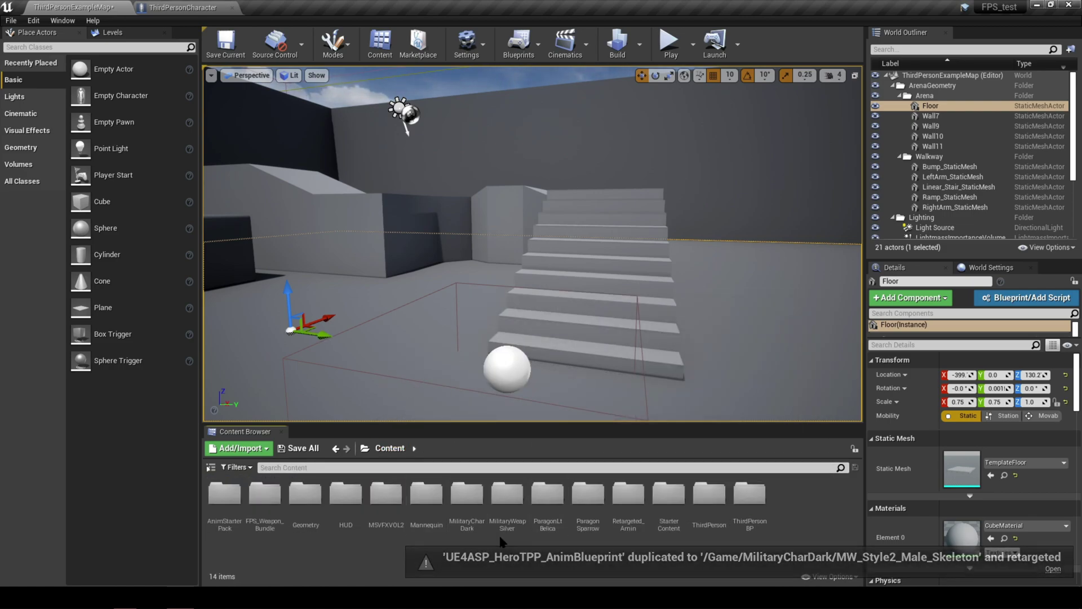
double_click(628, 503)
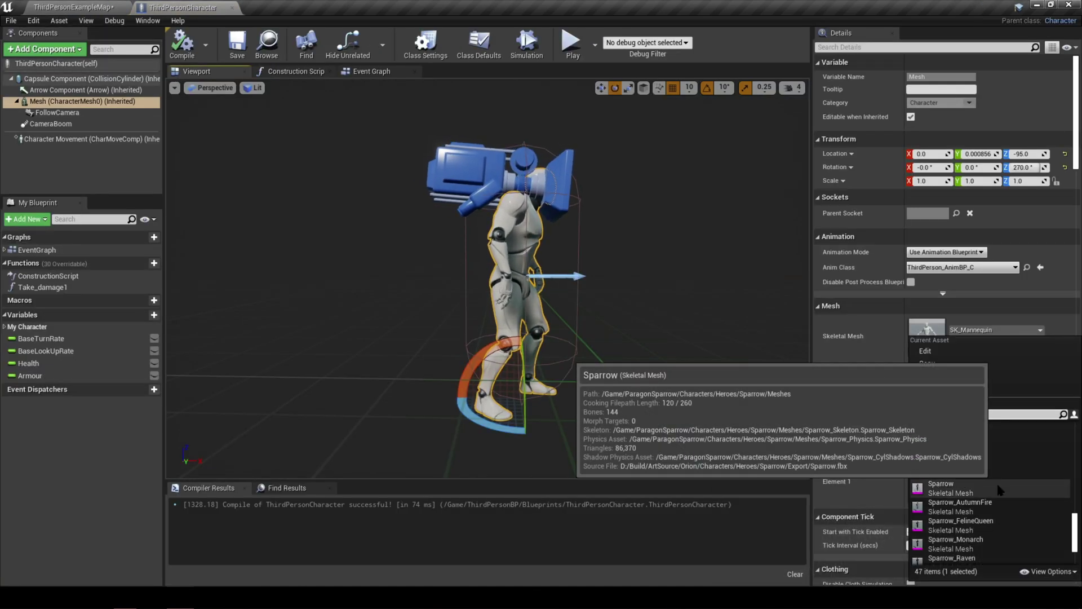
left_click(1025, 478)
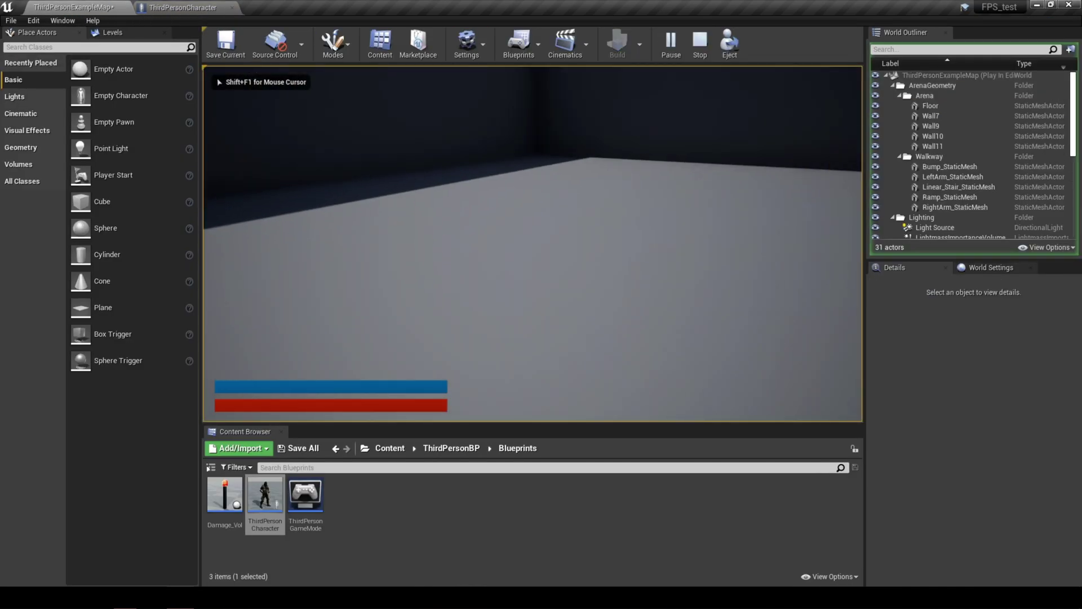
Play-test the first-person view by walking and sprinting around the arena, and end the play session.
key("w")
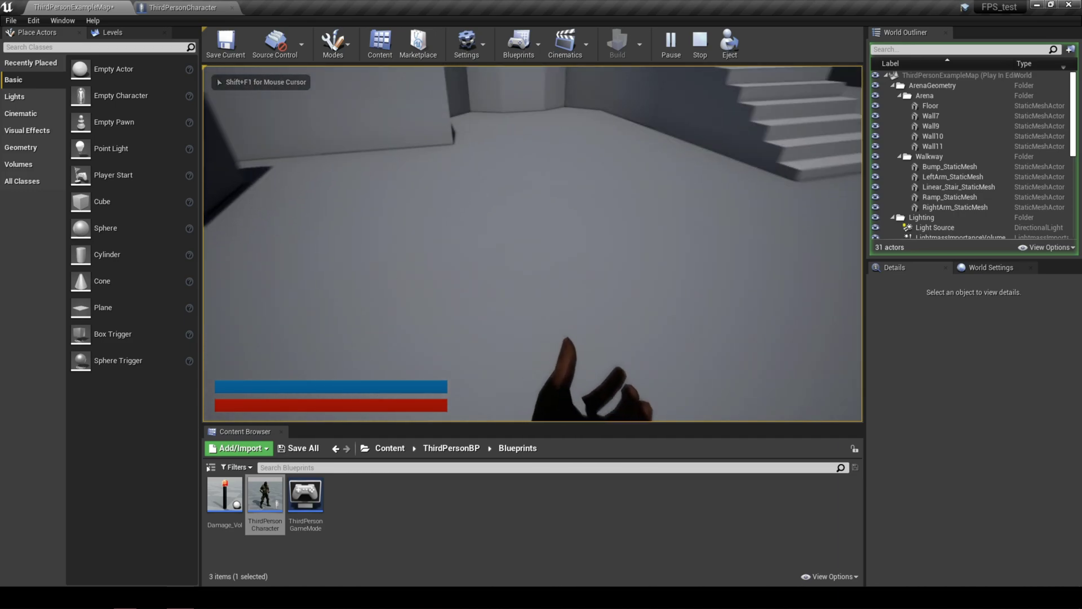
key("w")
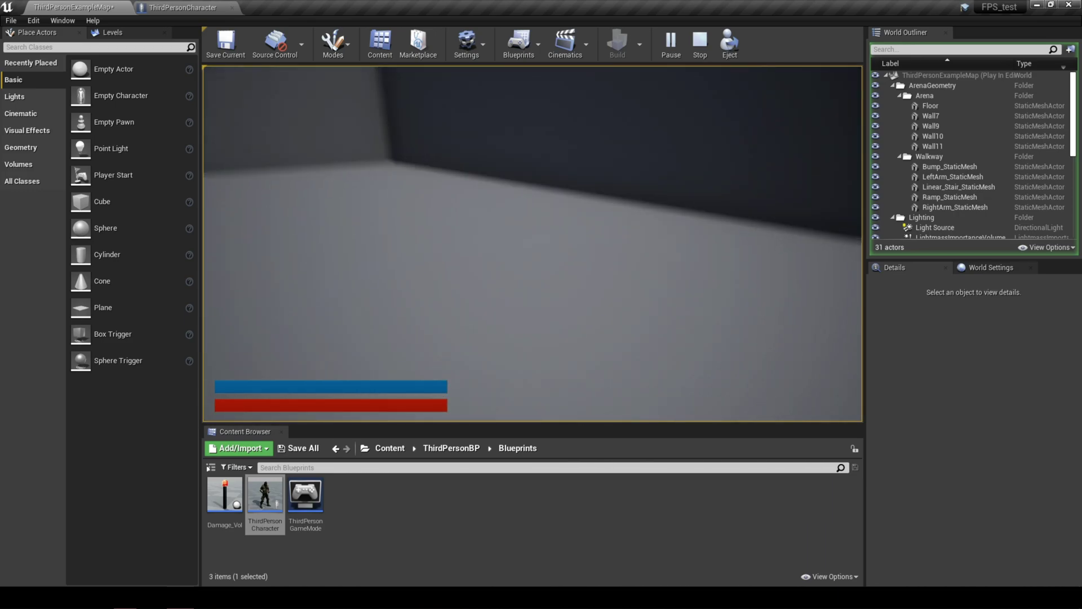
key("w")
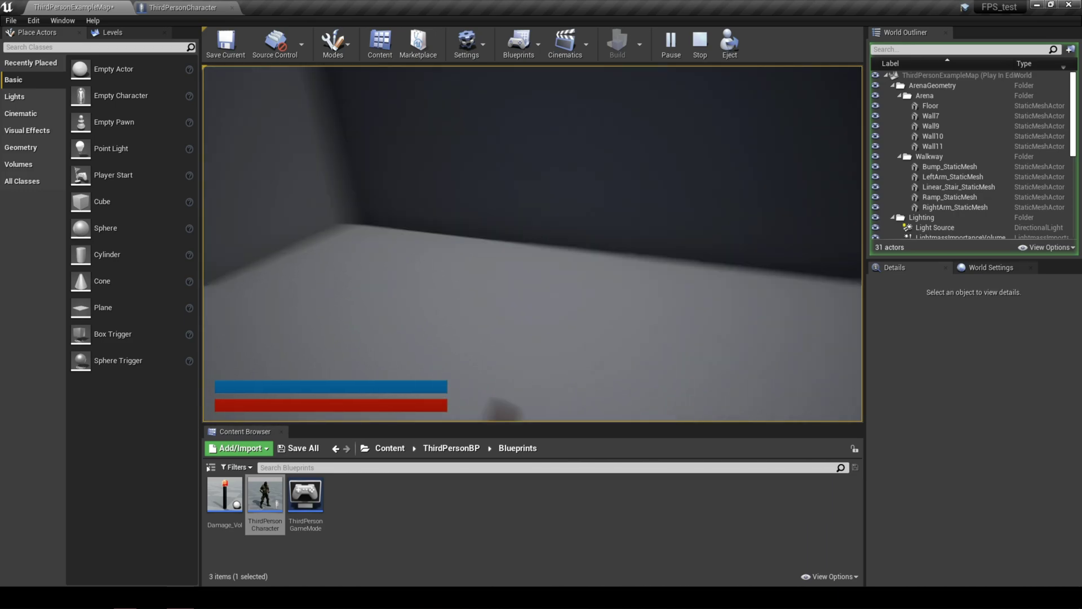
key("w")
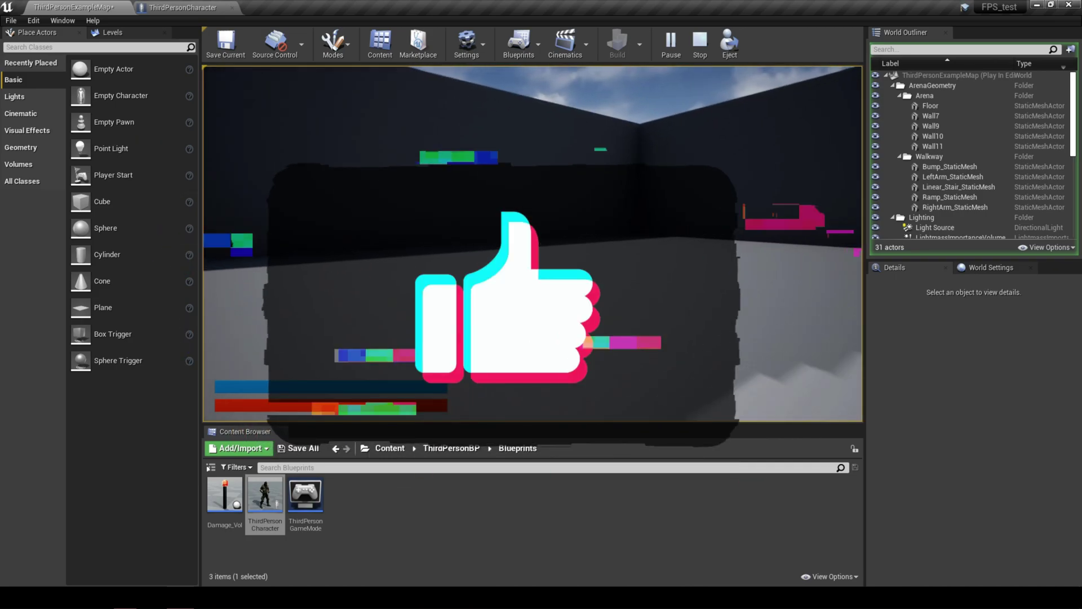
key("shift+w")
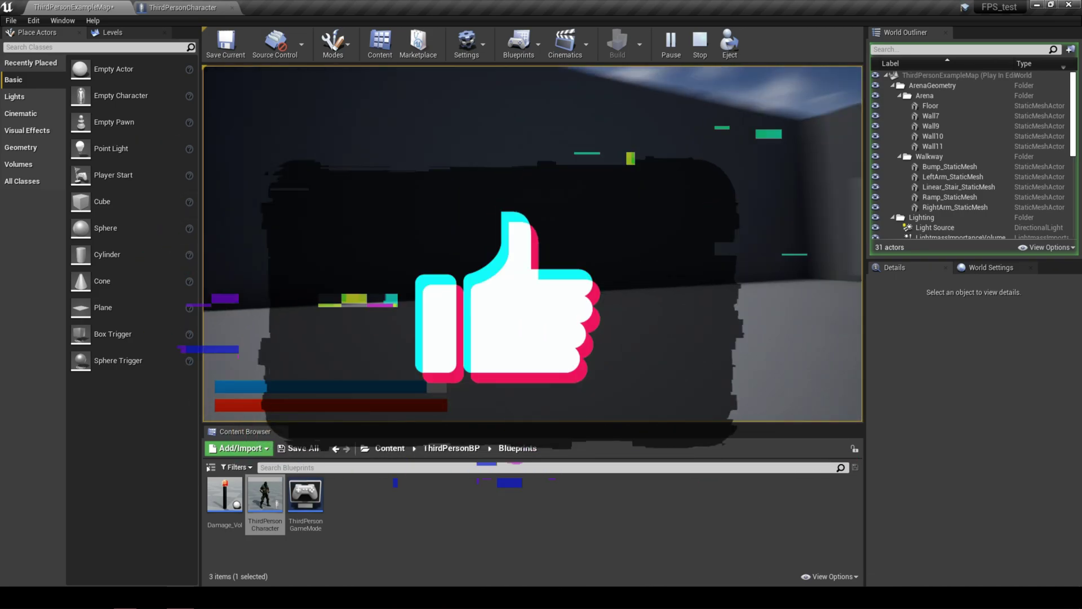
key("w")
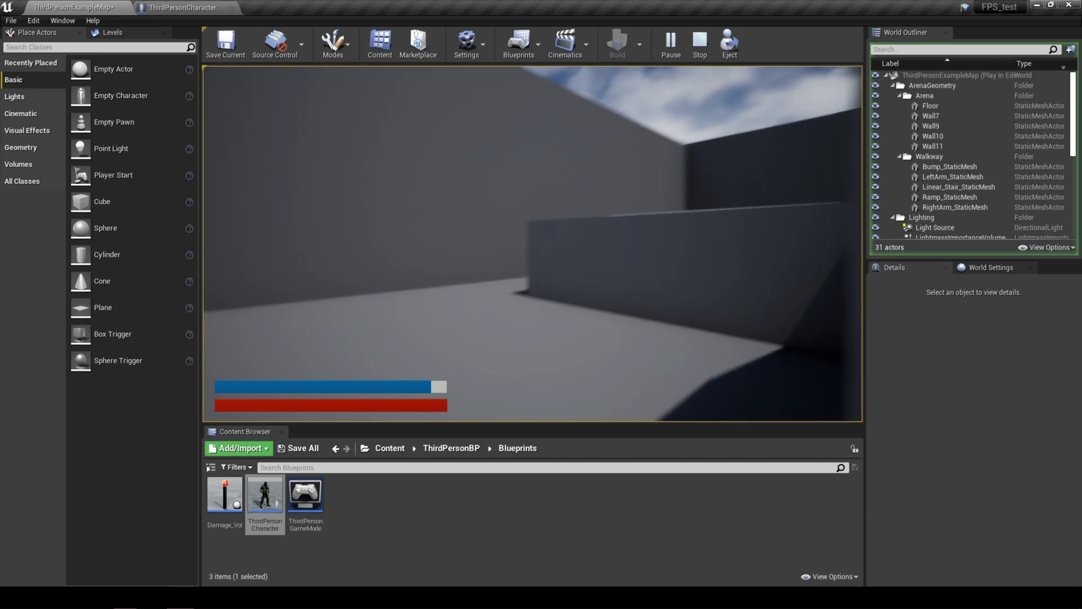
key("w")
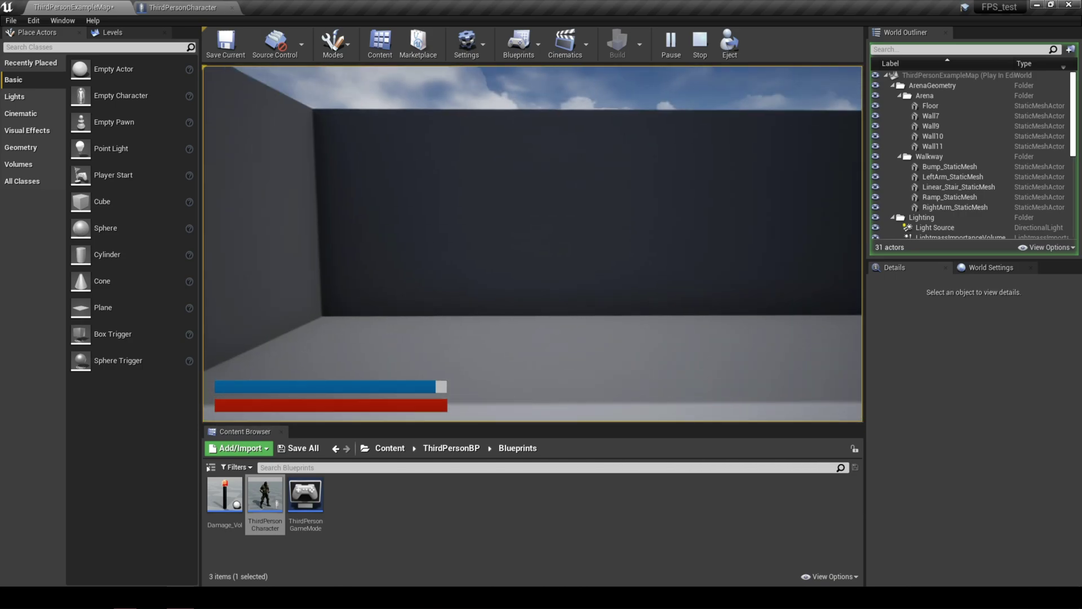
key("w")
key("w")
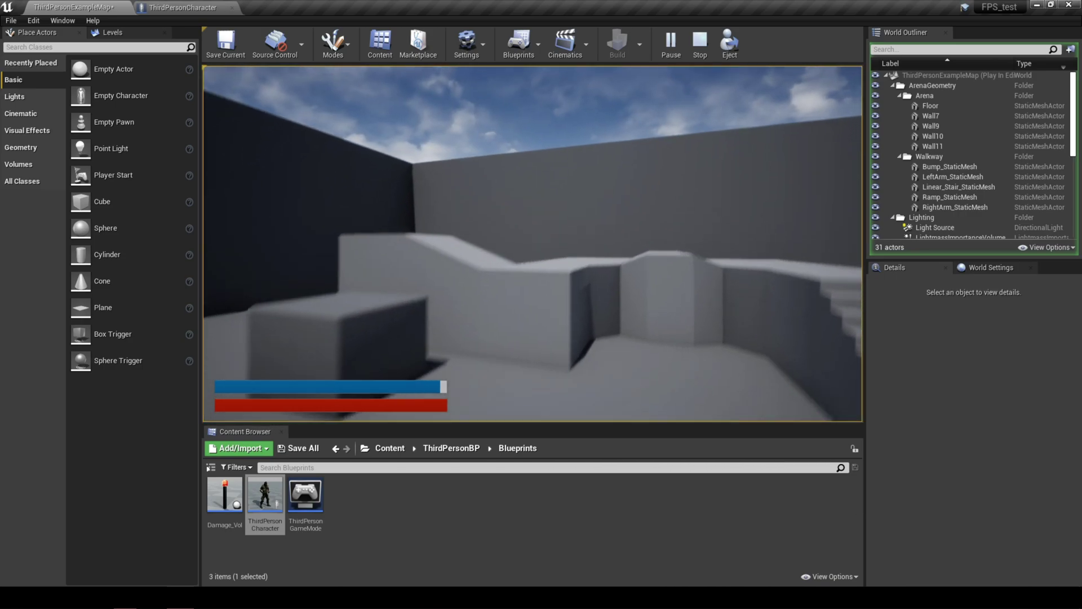
key("Escape")
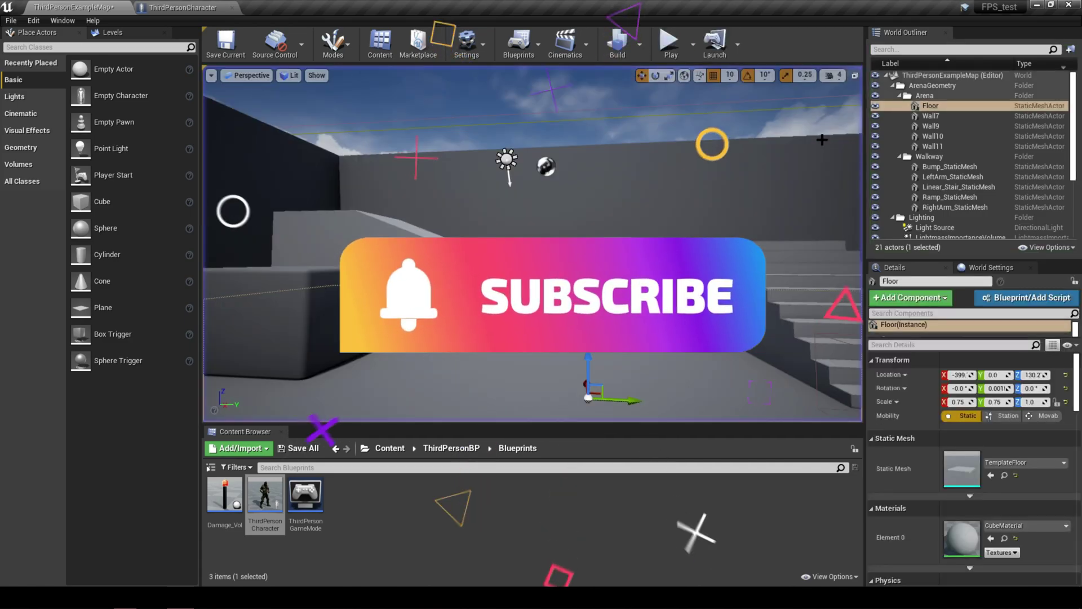